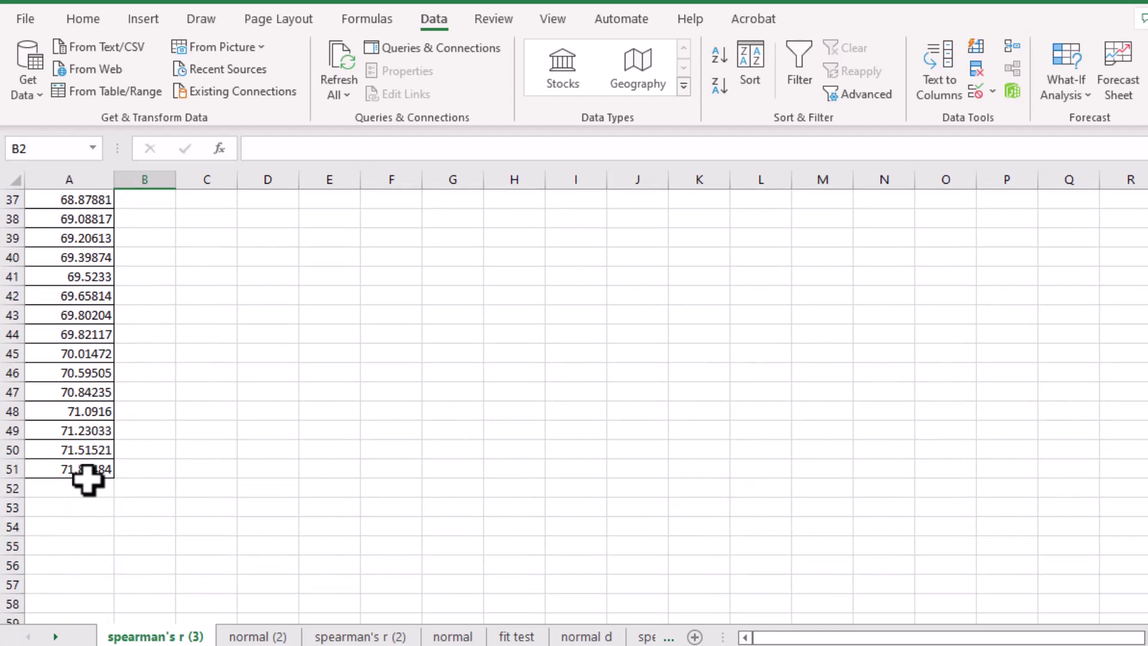
# Enter the height interval 64<H<65 in F4, below the first interval under the Interval heading
pyautogui.scroll(7, 225, 404)
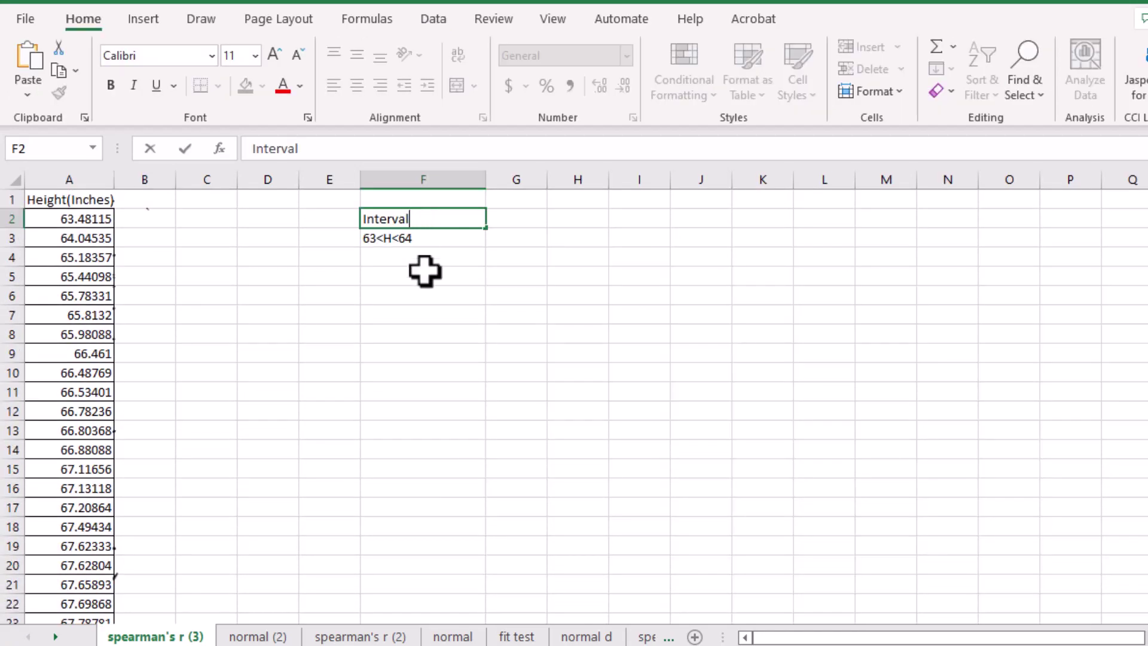
pyautogui.click(424, 272)
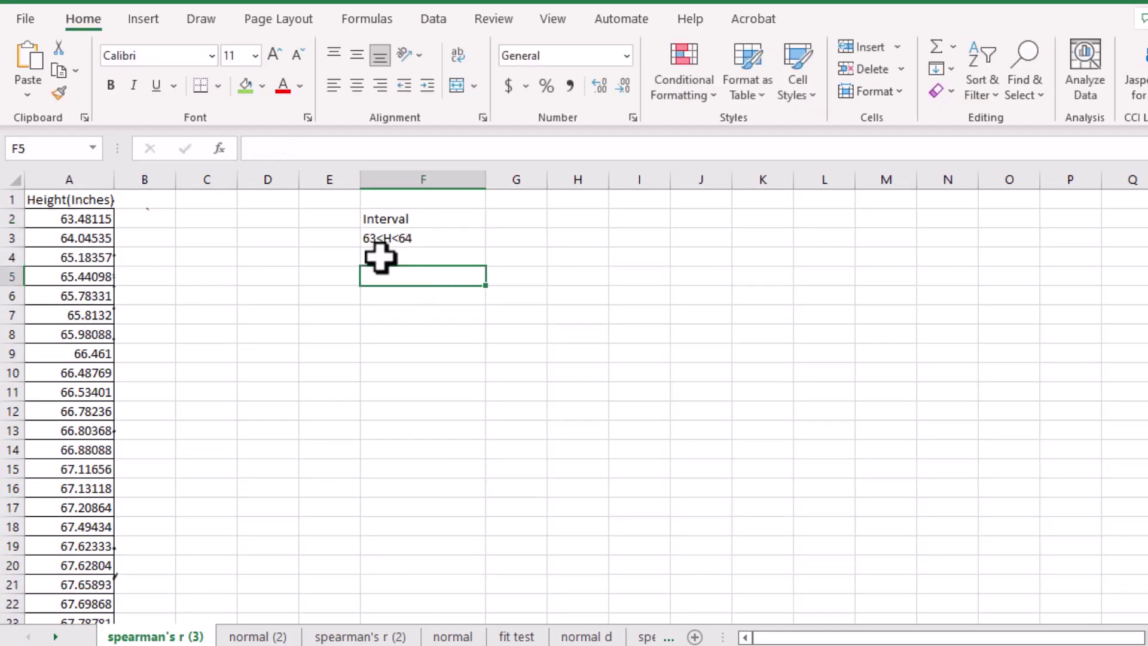
pyautogui.click(380, 257)
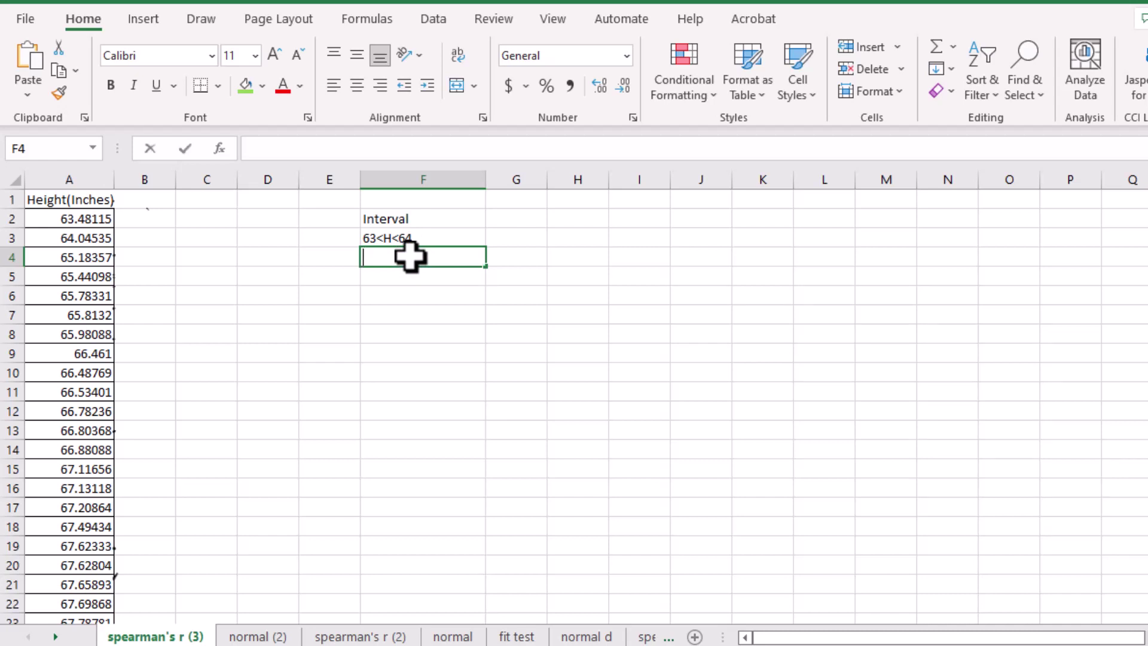
pyautogui.write('64<H<65')
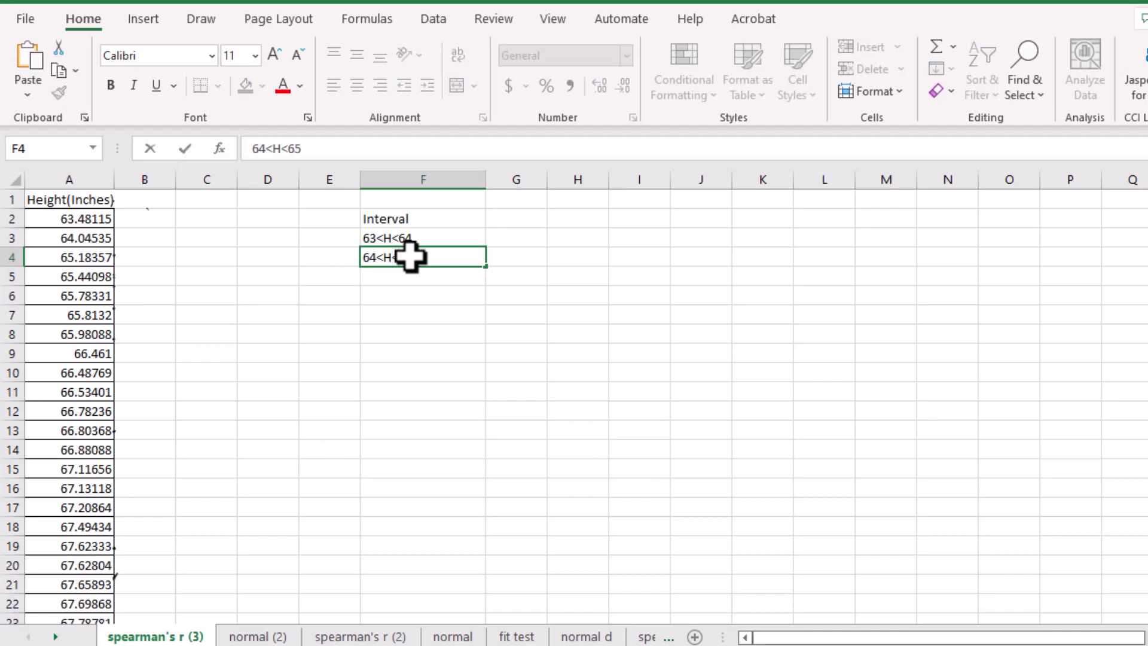
pyautogui.press('Return')
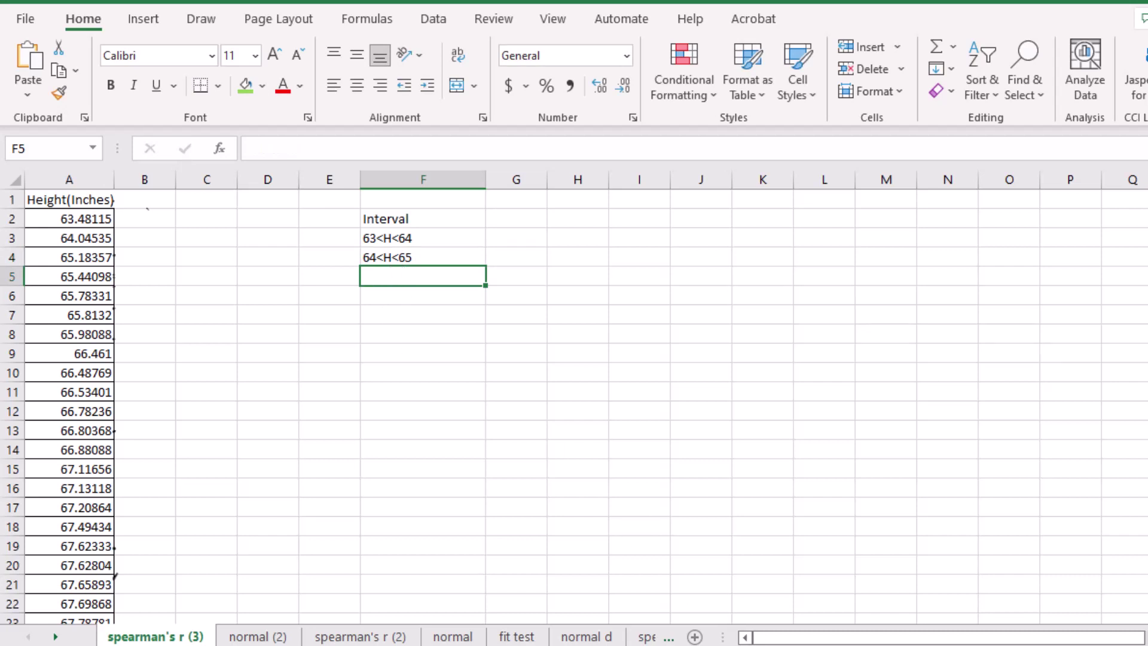
# Add the heading Frequency in G2 beside Interval and widen column G to fit it
pyautogui.write('Fr')
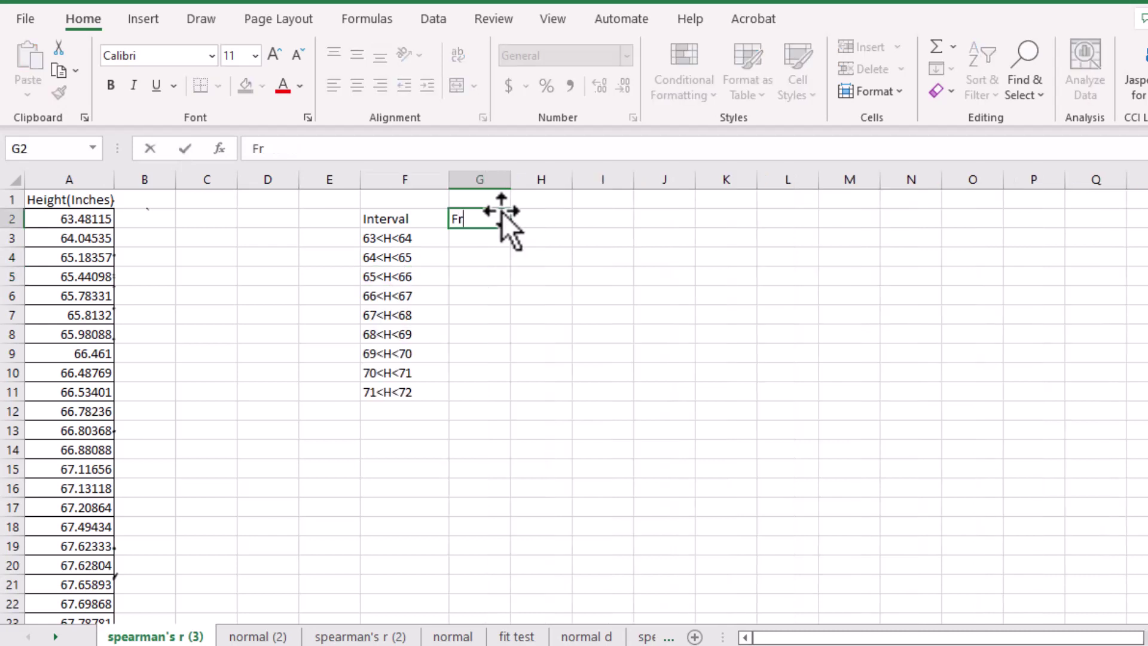
pyautogui.write('equency')
pyautogui.moveTo(514, 179); pyautogui.dragTo(527, 178)
# Color-code the first two heights by filling B2 with bright light green and B3 with pale gold
pyautogui.click(153, 216)
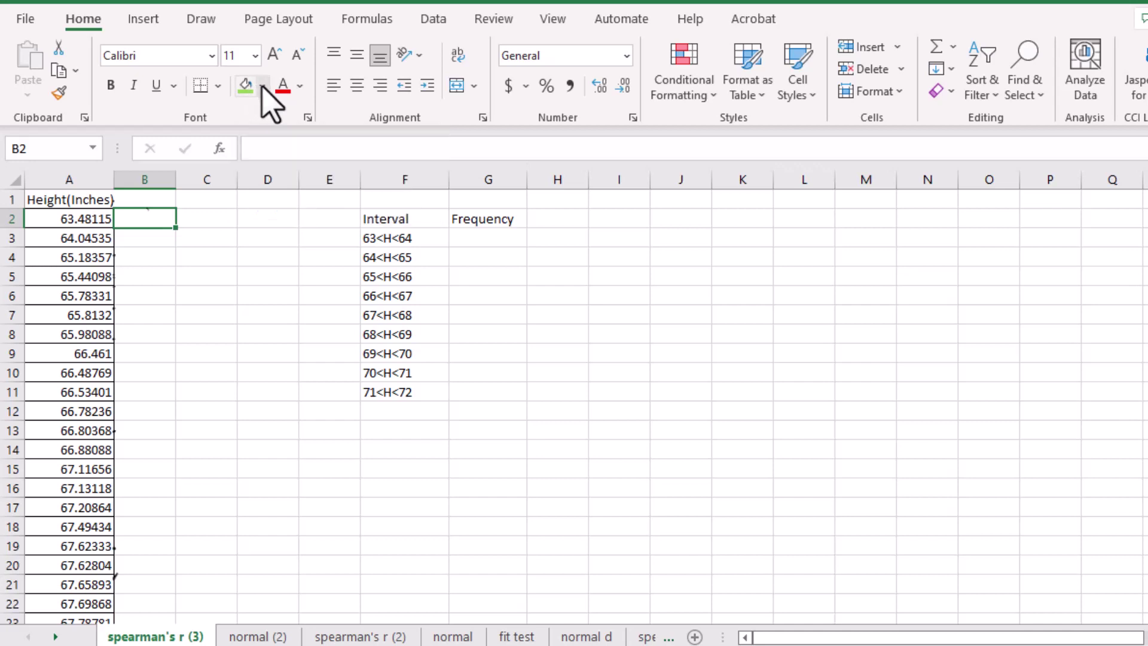
pyautogui.click(245, 86)
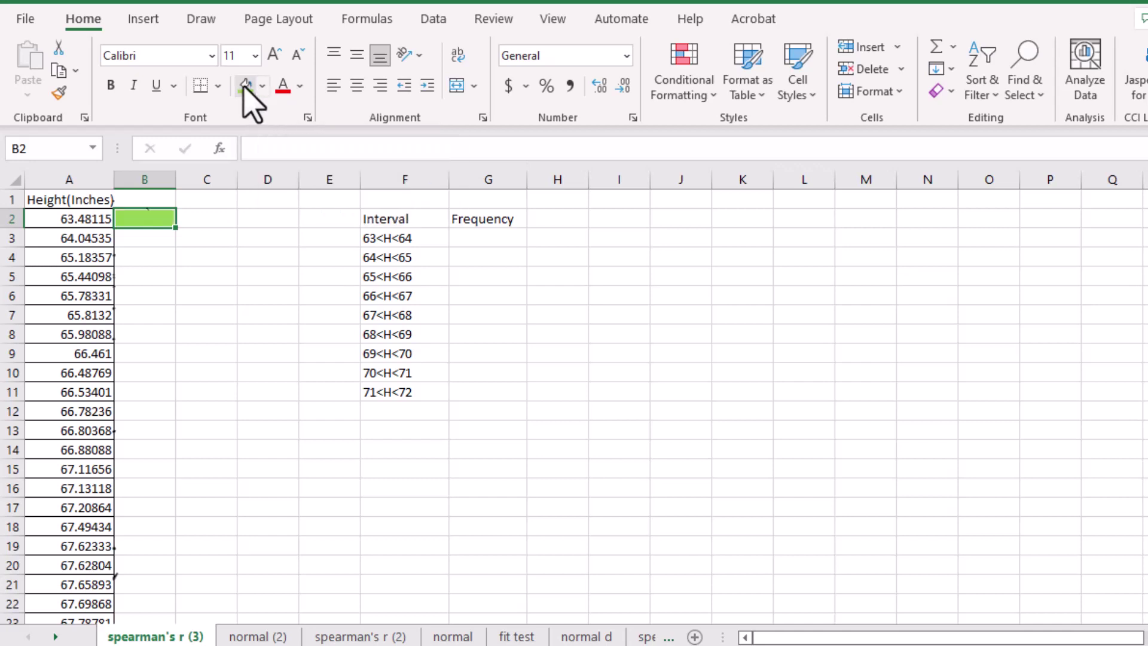
pyautogui.click(139, 237)
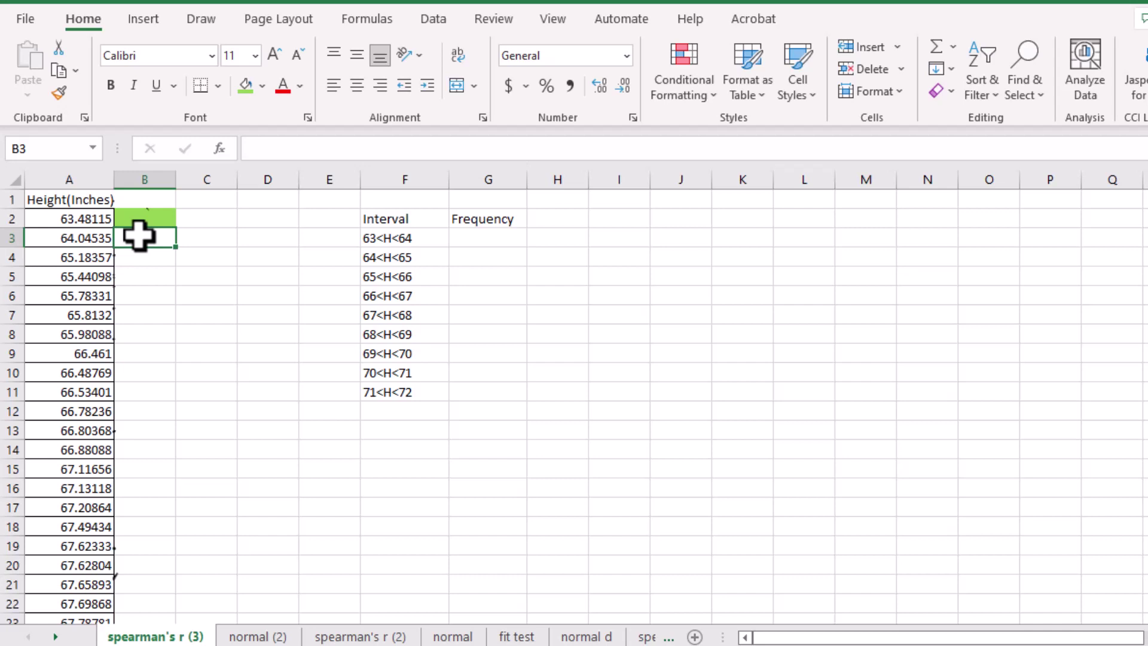
pyautogui.click(263, 86)
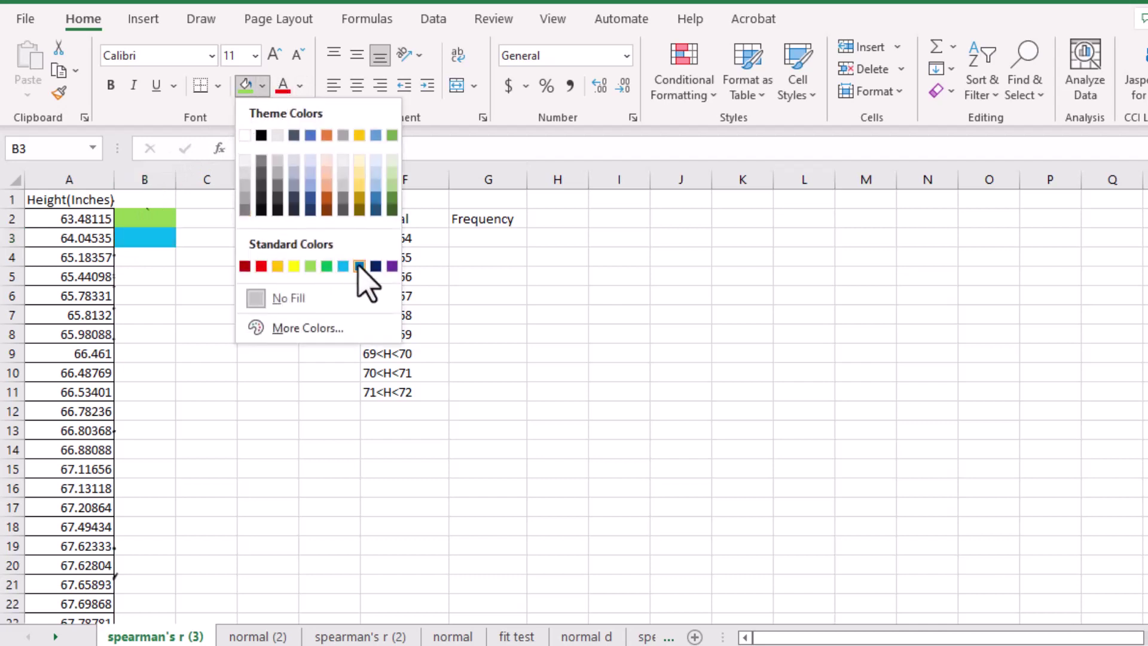
pyautogui.click(359, 161)
# Fill B4:B8 with pale green to mark the heights between 65 and 66
pyautogui.click(154, 261)
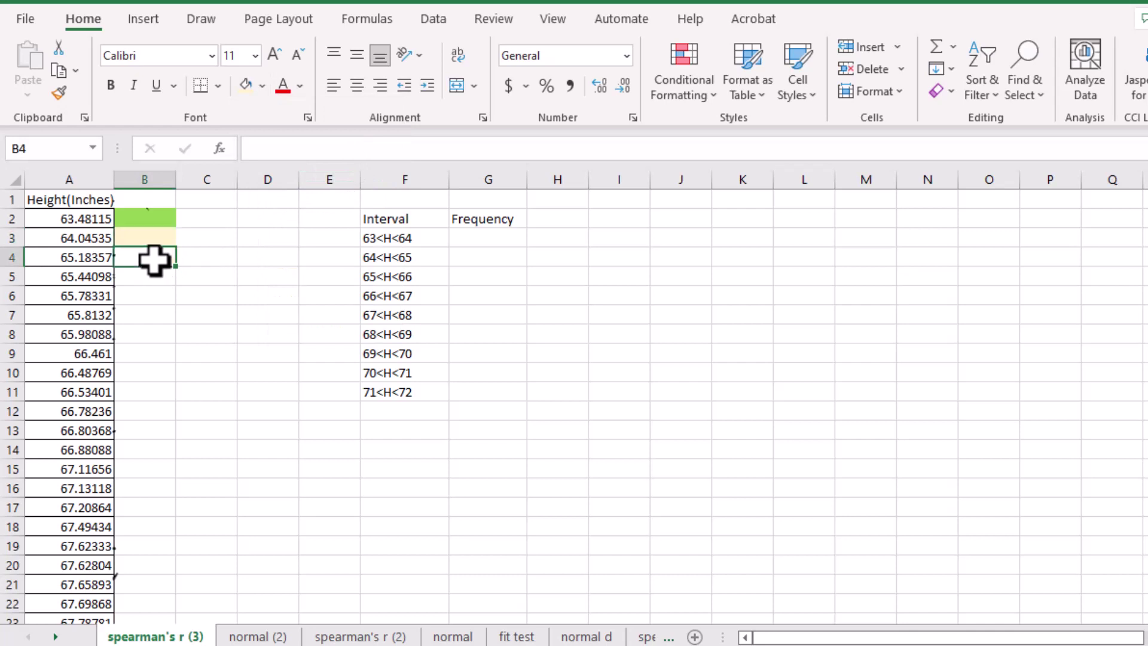
pyautogui.moveTo(154, 261); pyautogui.dragTo(154, 333)
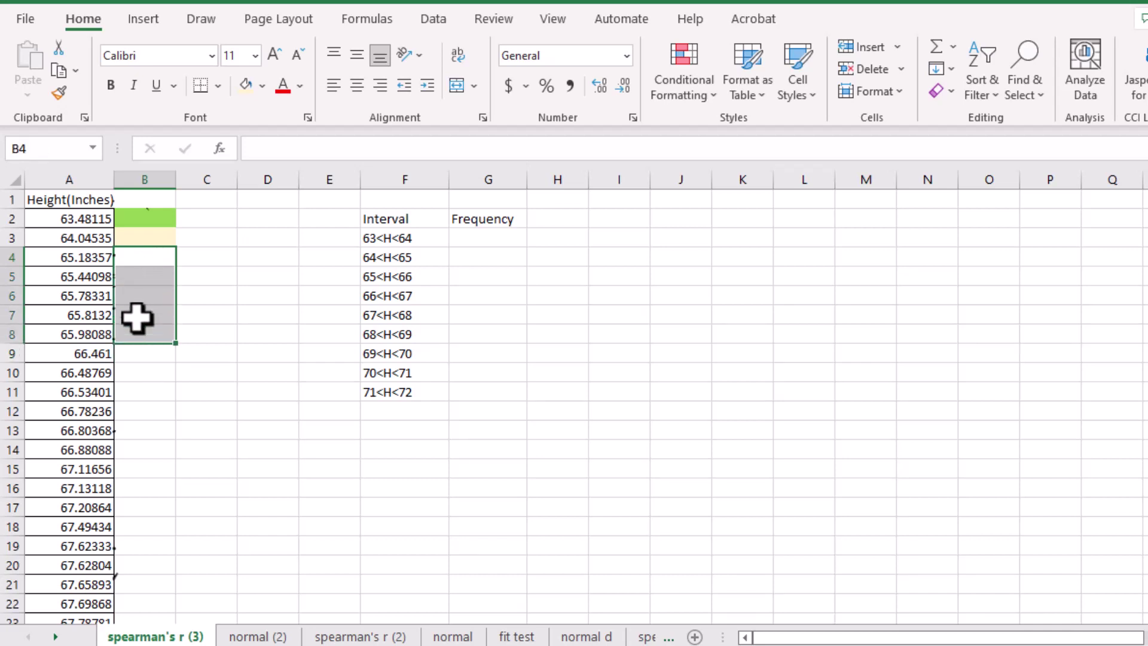
pyautogui.click(262, 87)
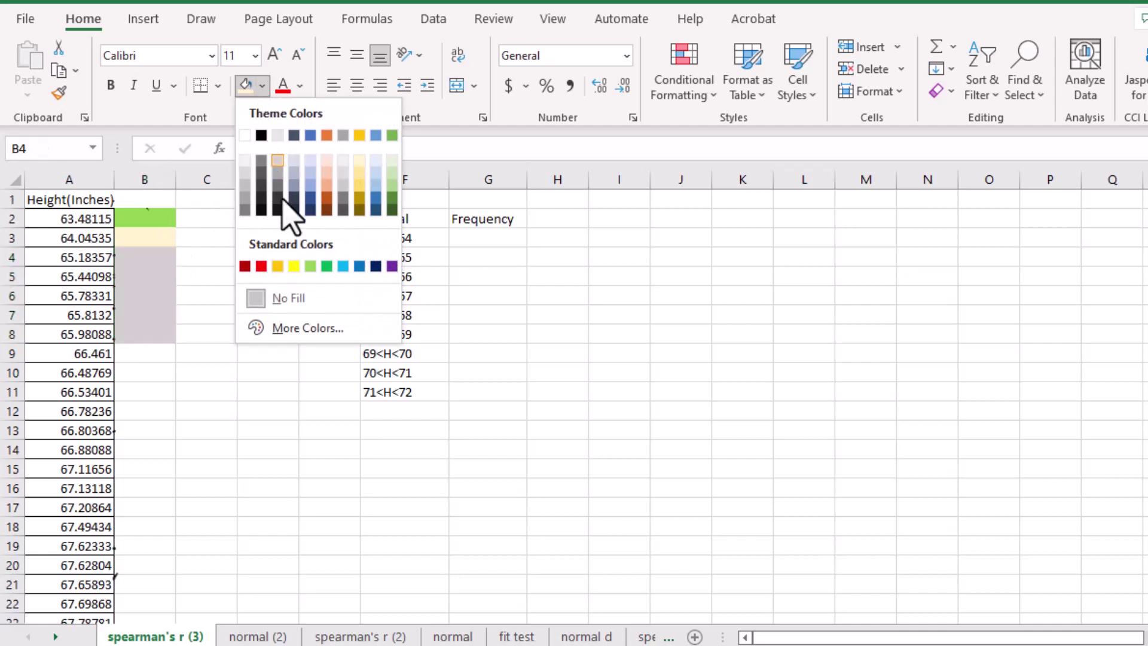
pyautogui.click(392, 160)
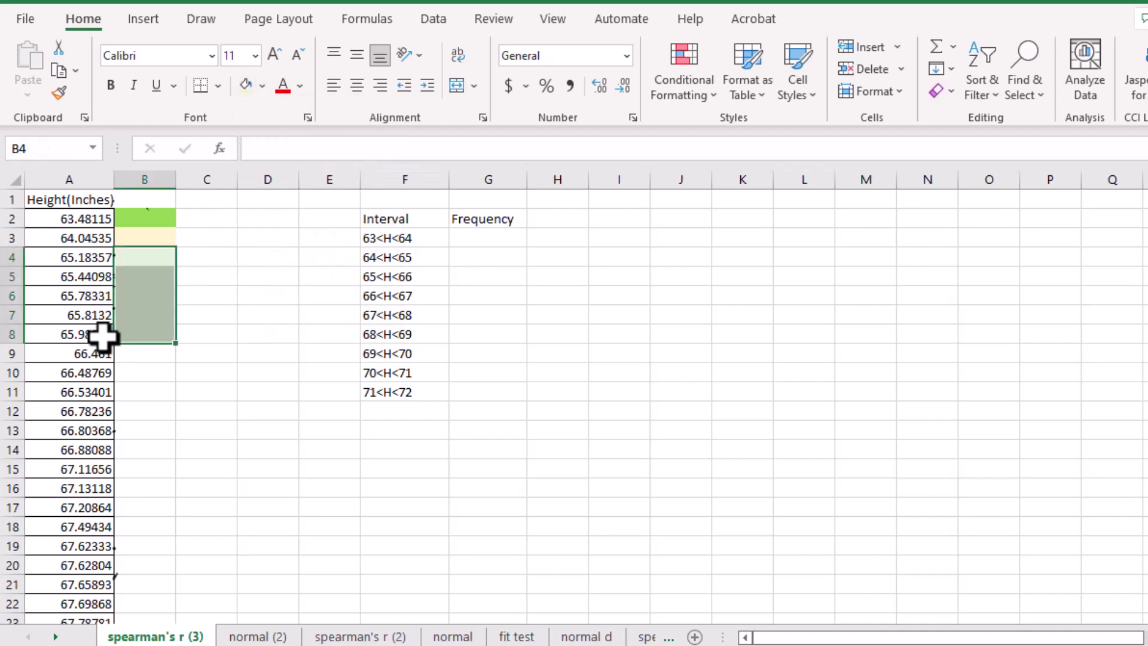
# Fill B9:B14 with gold to mark the heights between 66 and 67
pyautogui.moveTo(146, 346); pyautogui.dragTo(143, 351)
pyautogui.click(142, 353)
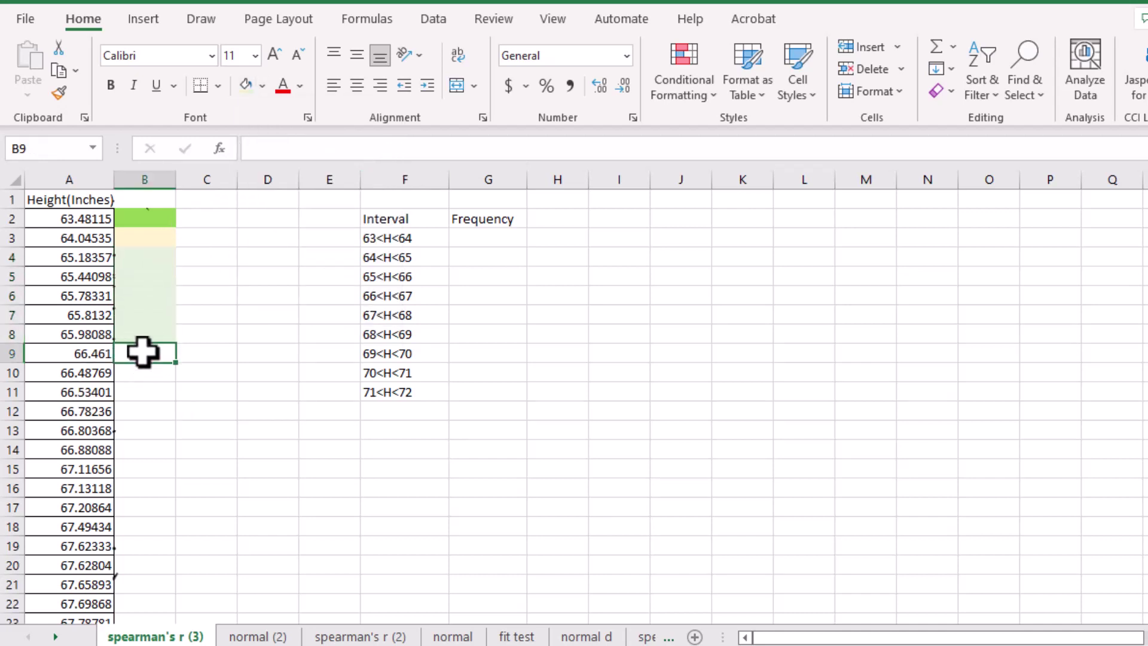
pyautogui.moveTo(144, 354); pyautogui.dragTo(149, 450)
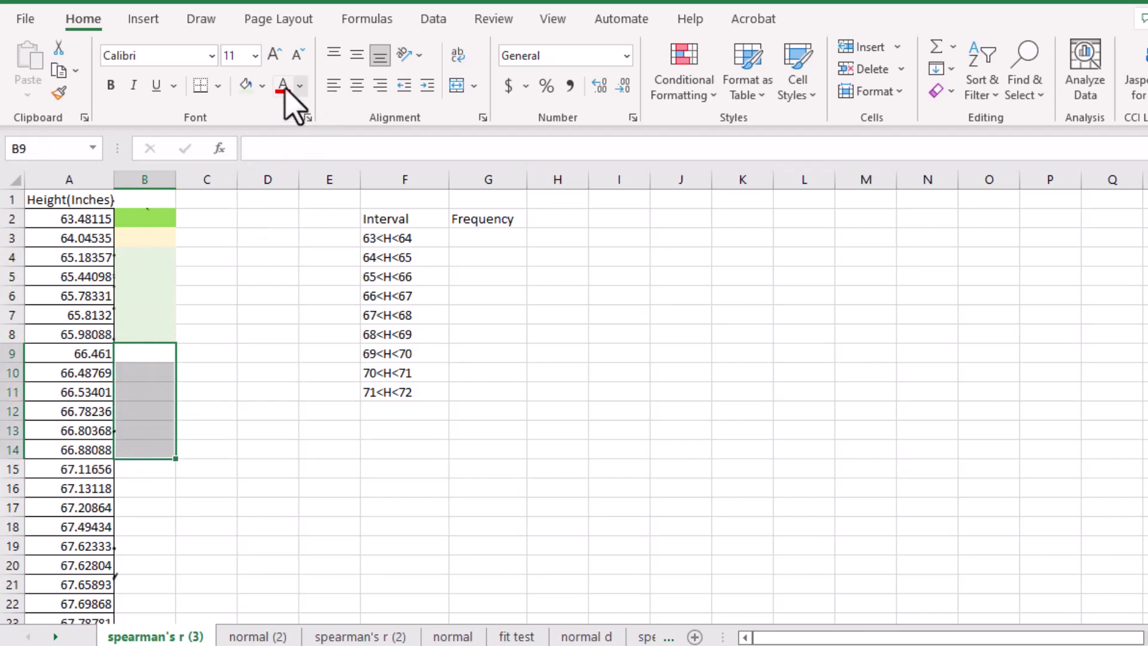
pyautogui.click(261, 85)
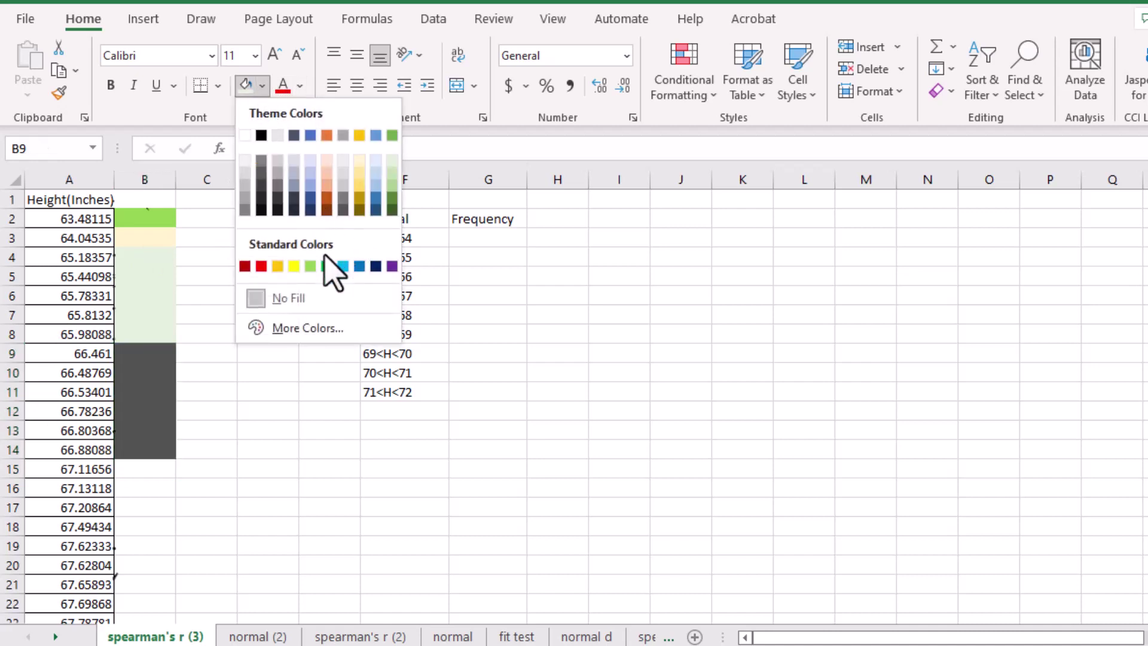
pyautogui.click(361, 192)
# Fill B15:B28 with pale blue to mark the heights between 67 and 68
pyautogui.moveTo(136, 468); pyautogui.dragTo(147, 549)
pyautogui.scroll(-3, 154, 454)
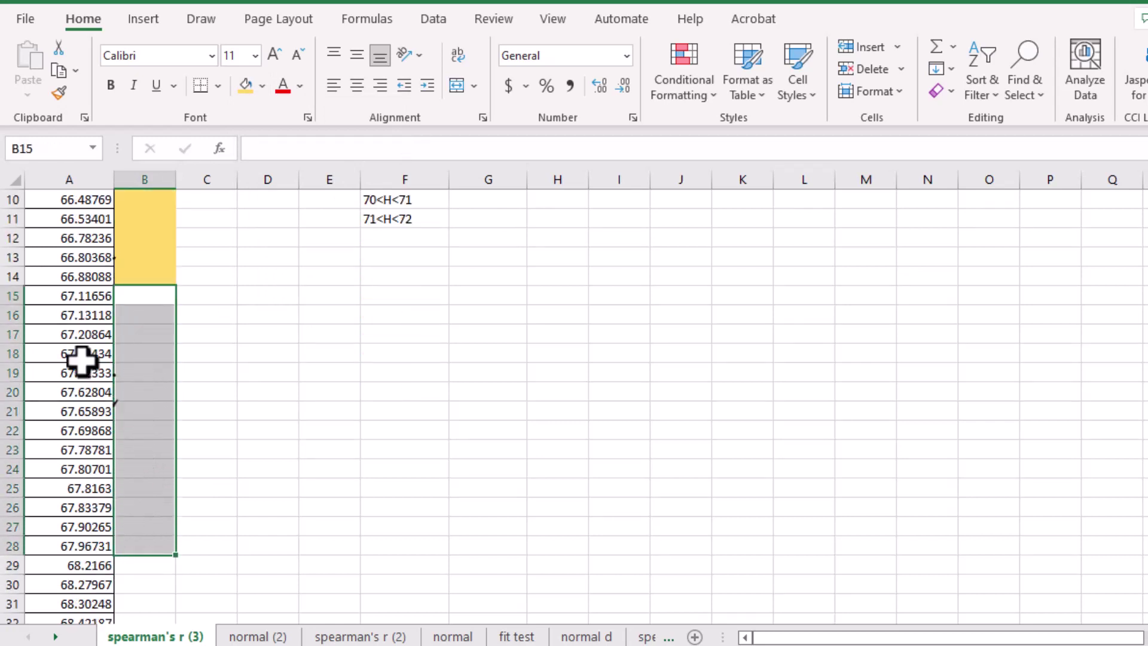
pyautogui.click(261, 87)
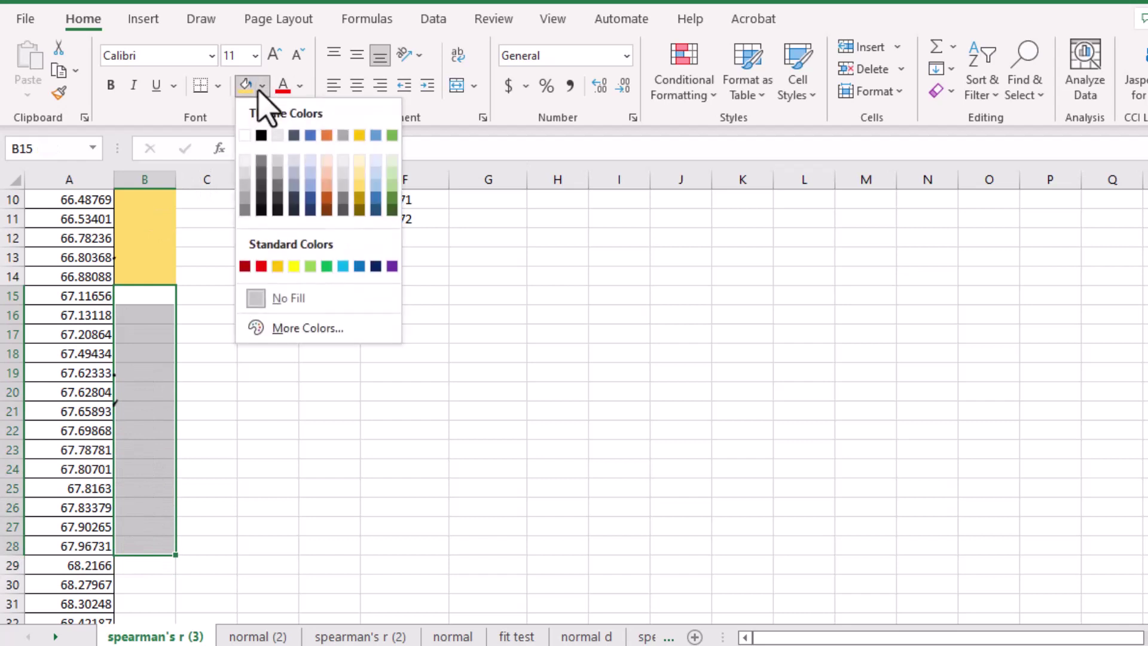
pyautogui.click(376, 173)
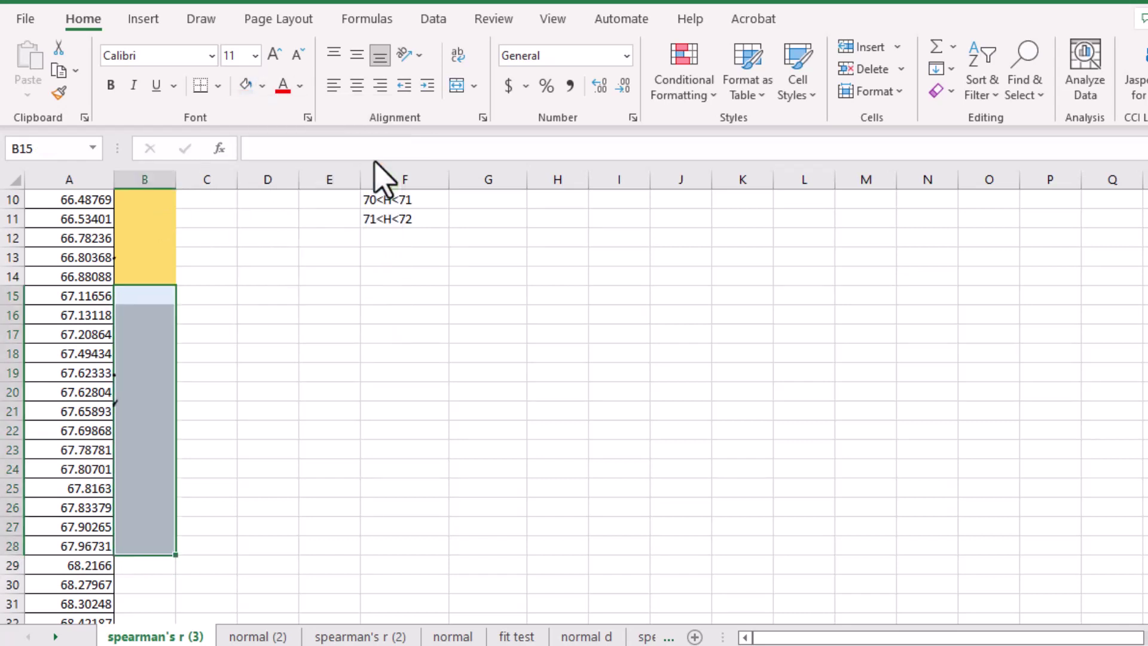
pyautogui.click(186, 395)
# Fill B48:B51 with light orange to mark the heights between 71 and 72
pyautogui.scroll(-5, 186, 395)
pyautogui.scroll(-4, 141, 323)
pyautogui.moveTo(150, 411); pyautogui.dragTo(143, 477)
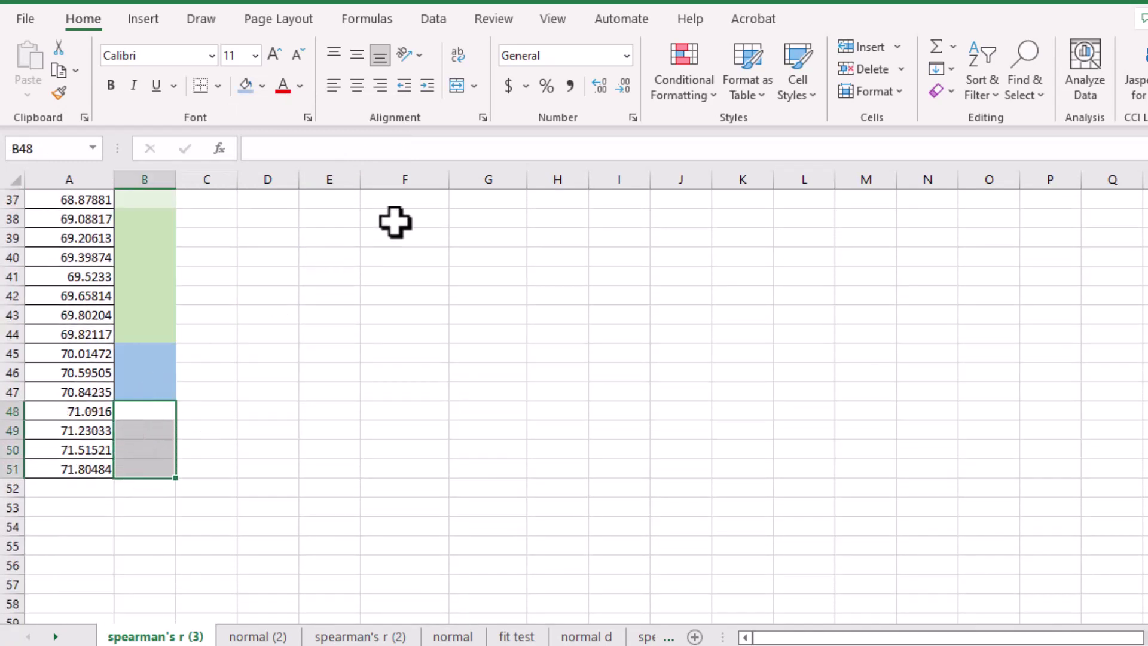
pyautogui.click(263, 87)
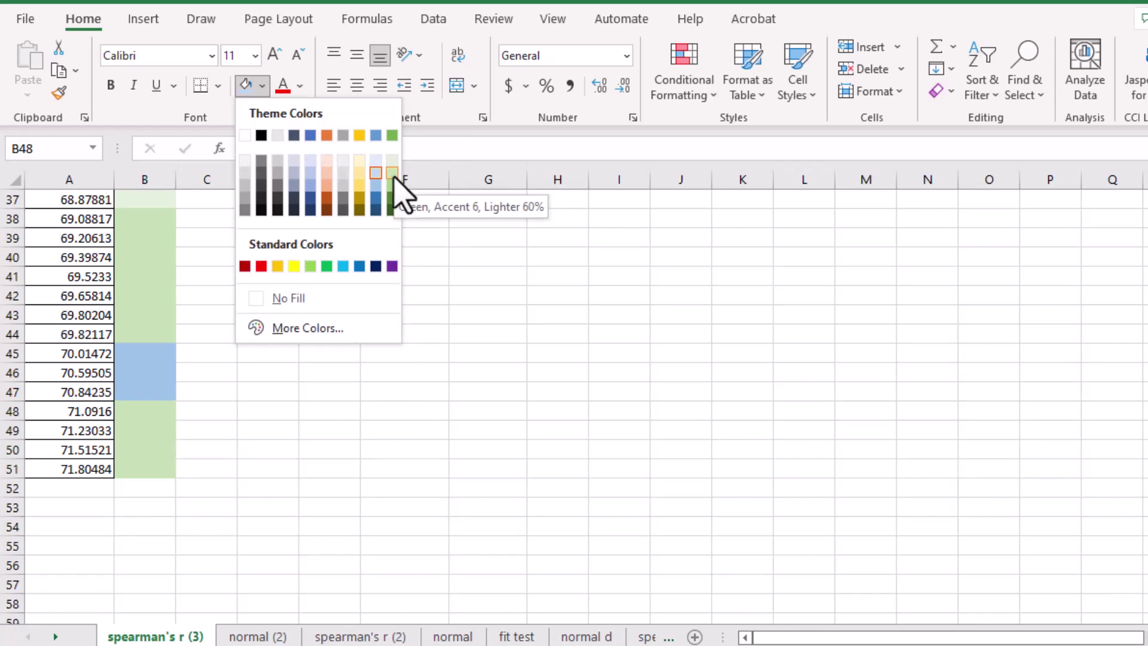
pyautogui.click(326, 173)
pyautogui.click(230, 346)
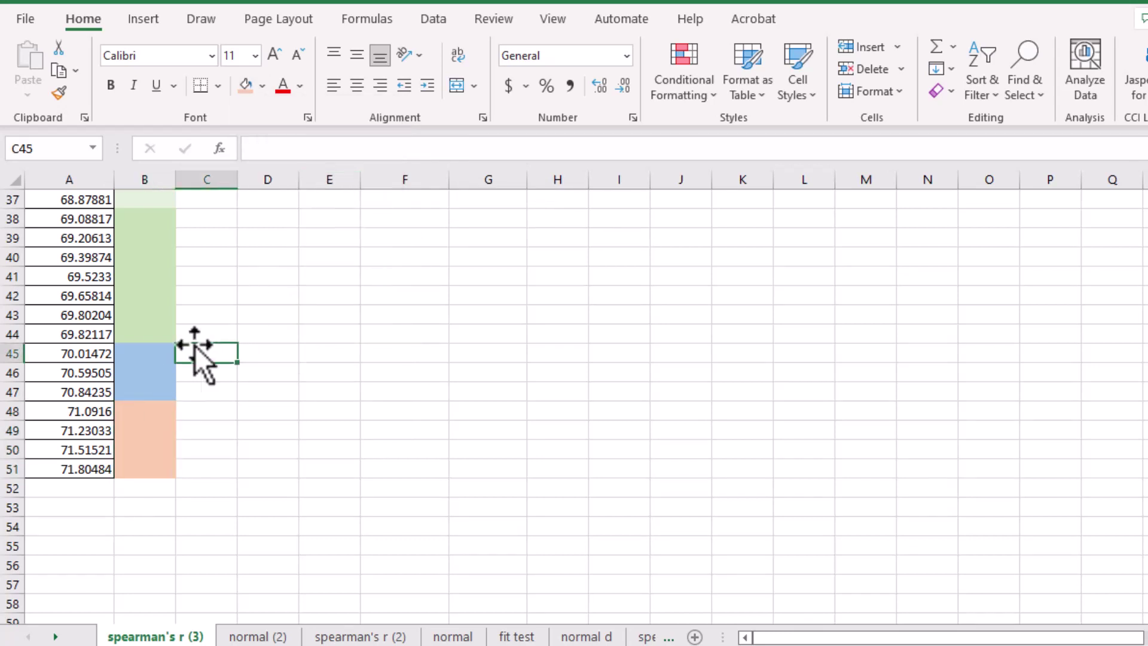
# Enter the count 1 in B2 and in B3 for the two single-value intervals
pyautogui.scroll(12, 179, 299)
pyautogui.click(141, 240)
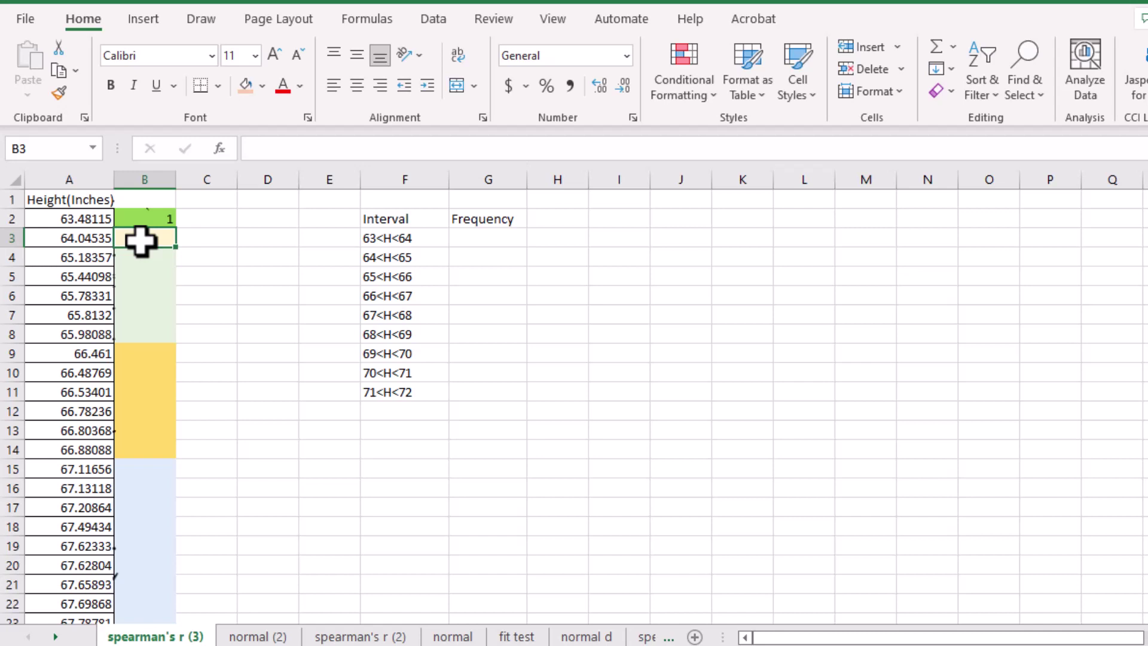
pyautogui.write('1')
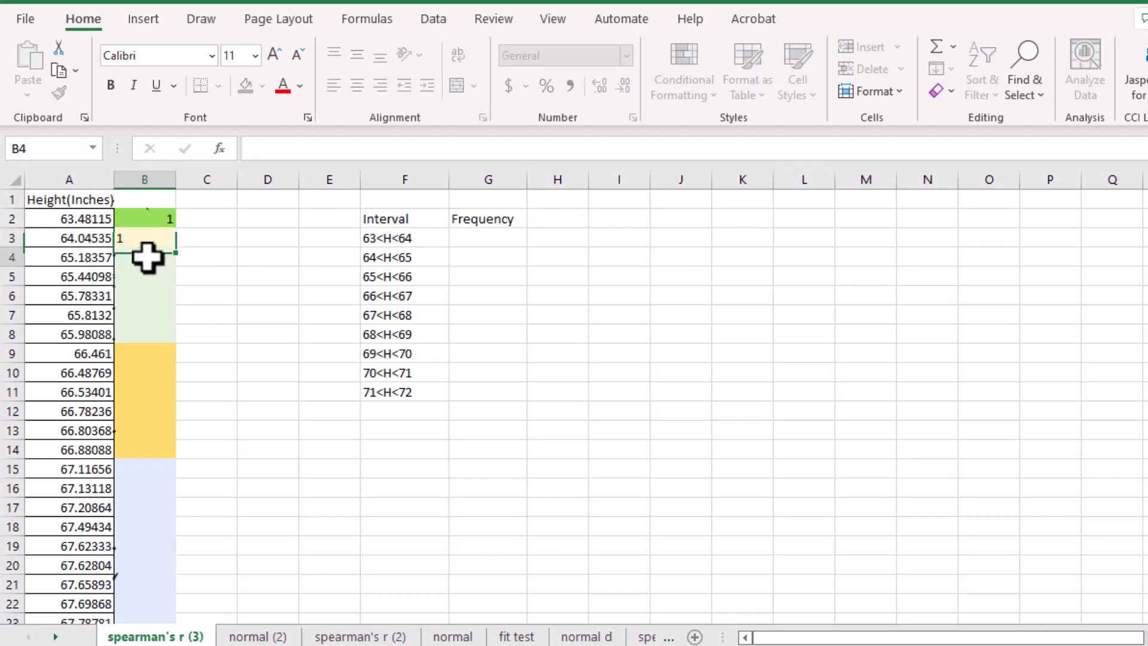
pyautogui.press('Return')
# Number the pale green group B4:B8 from 1 to 5 by entering 1 and 2 and extending the series
pyautogui.write('1')
pyautogui.press('Return')
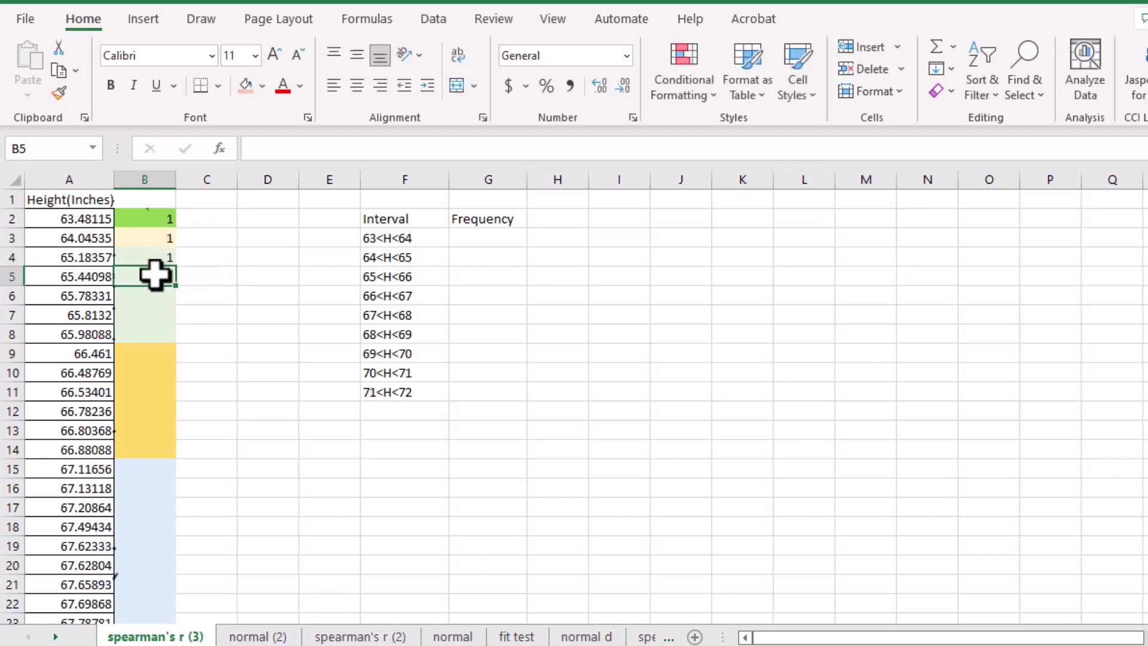
pyautogui.write('2')
pyautogui.click(158, 257)
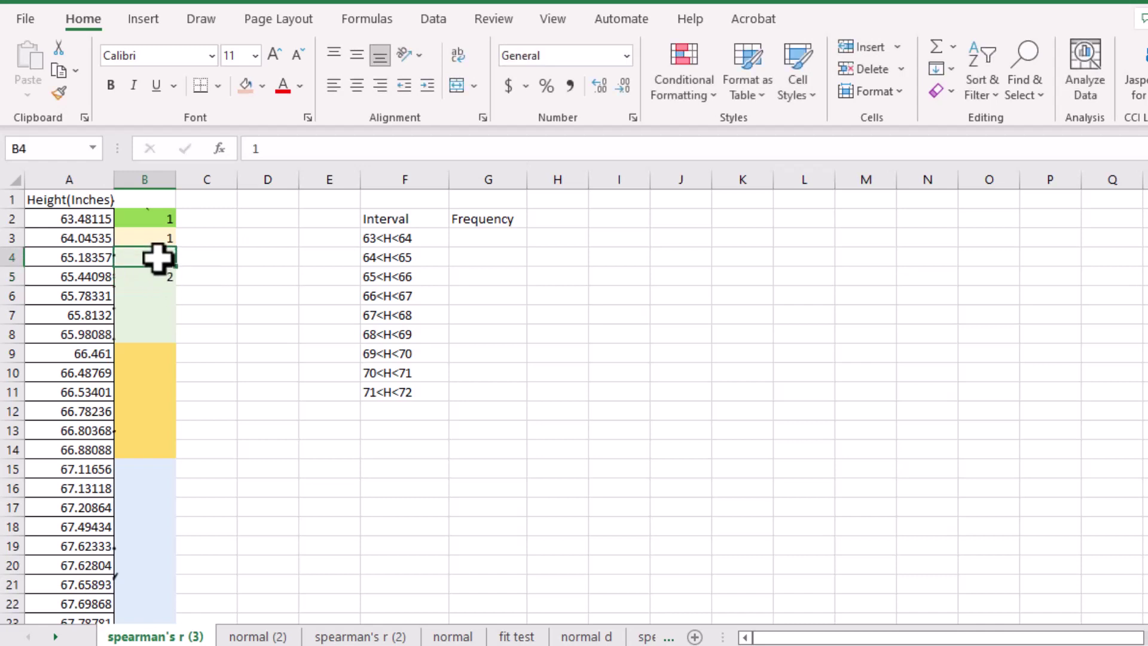
pyautogui.moveTo(157, 258); pyautogui.dragTo(164, 342)
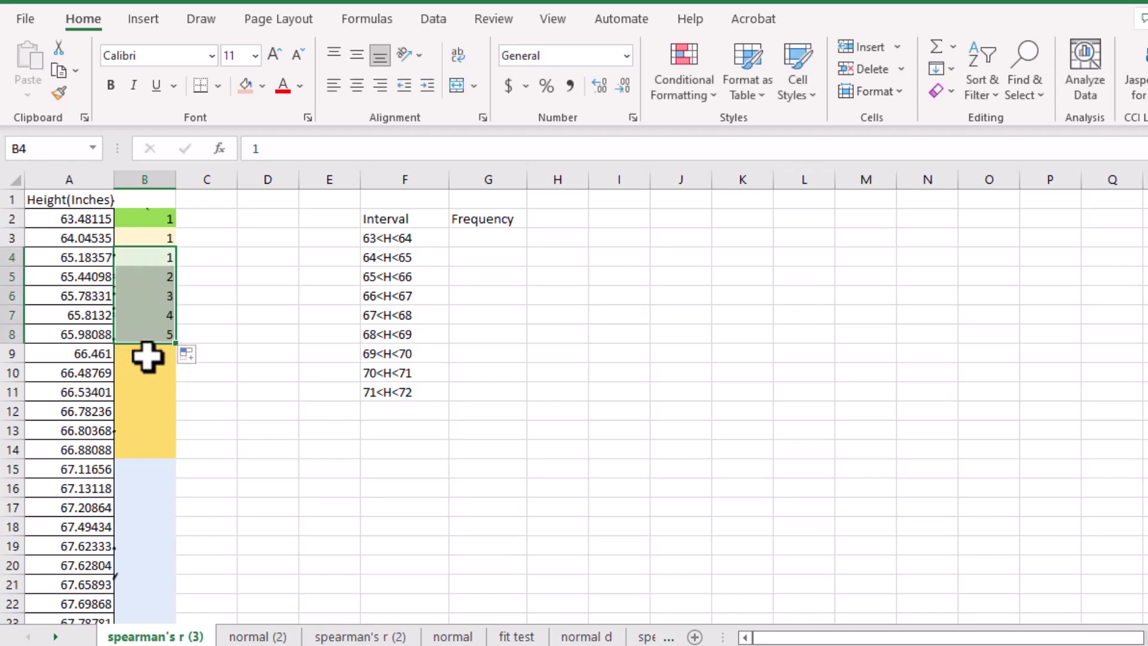
# Number the gold group B9:B14 from 1 to 6 by entering 1 and 2 and extending the series
pyautogui.click(147, 357)
pyautogui.write('1')
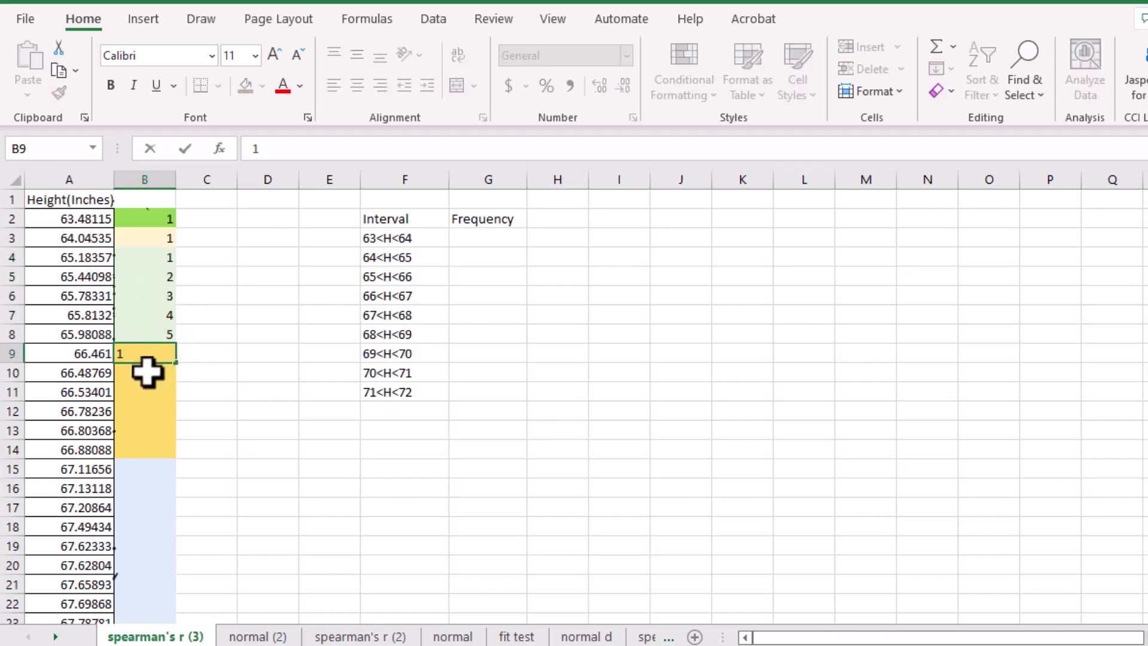
pyautogui.click(147, 372)
pyautogui.write('2')
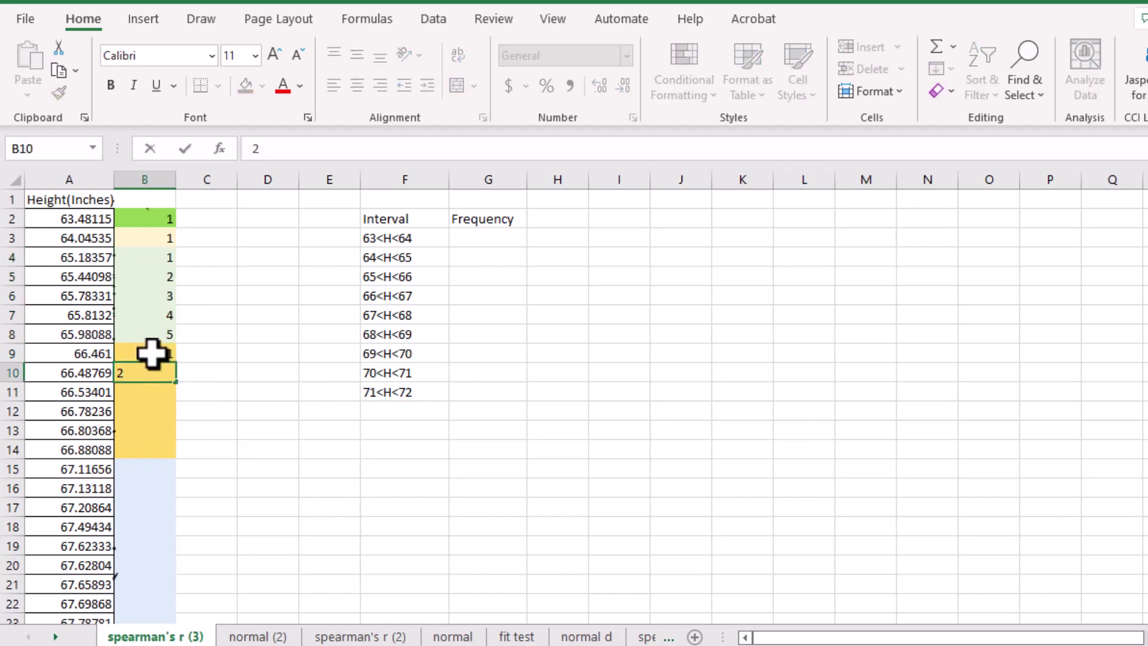
pyautogui.click(154, 358)
pyautogui.moveTo(155, 361); pyautogui.dragTo(174, 456)
# Number the pale blue group B15:B28 consecutively, entering 1 and 2 and extending the series to the group's last row
pyautogui.click(142, 473)
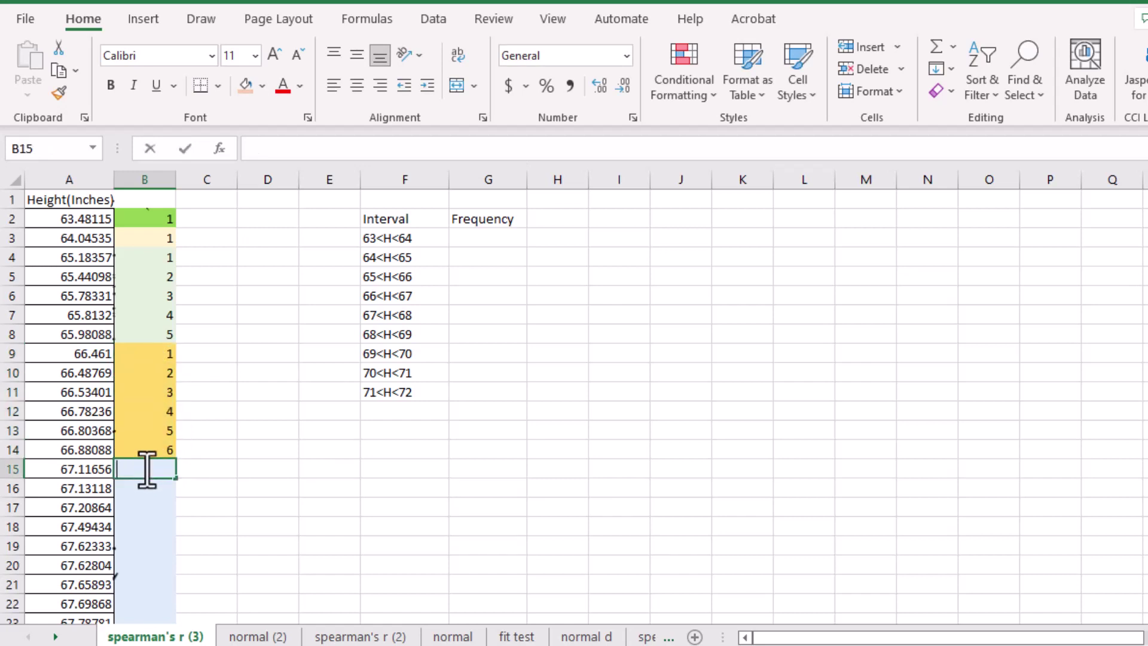
pyautogui.write('1')
pyautogui.click(150, 492)
pyautogui.write('2')
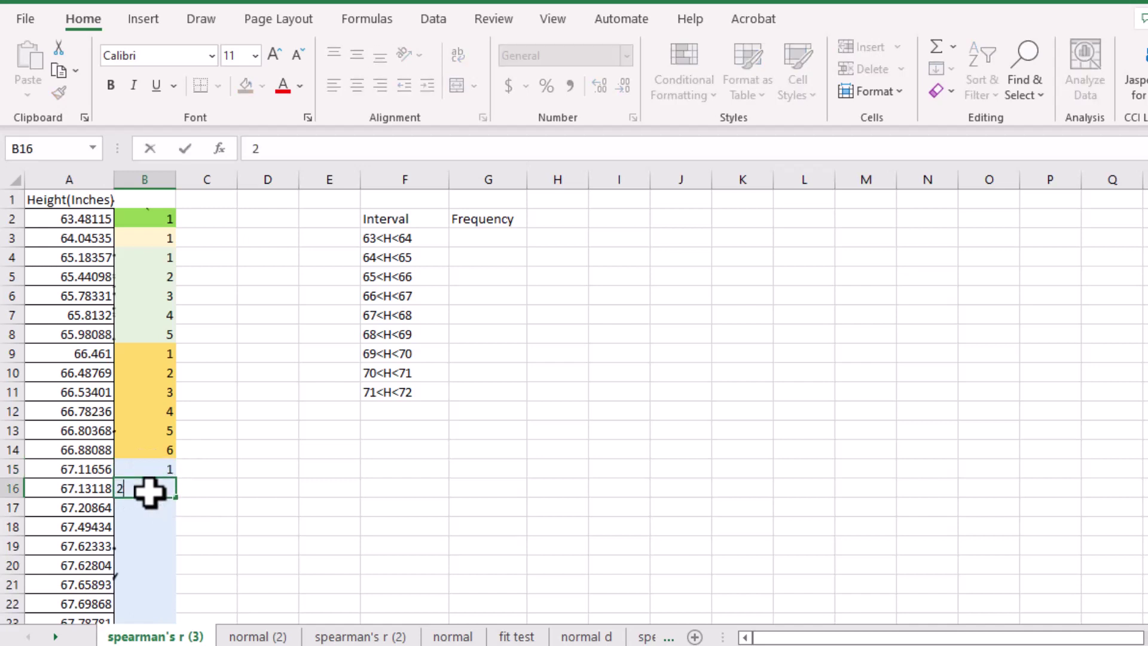
pyautogui.scroll(-2, 197, 461)
pyautogui.scroll(-2, 200, 460)
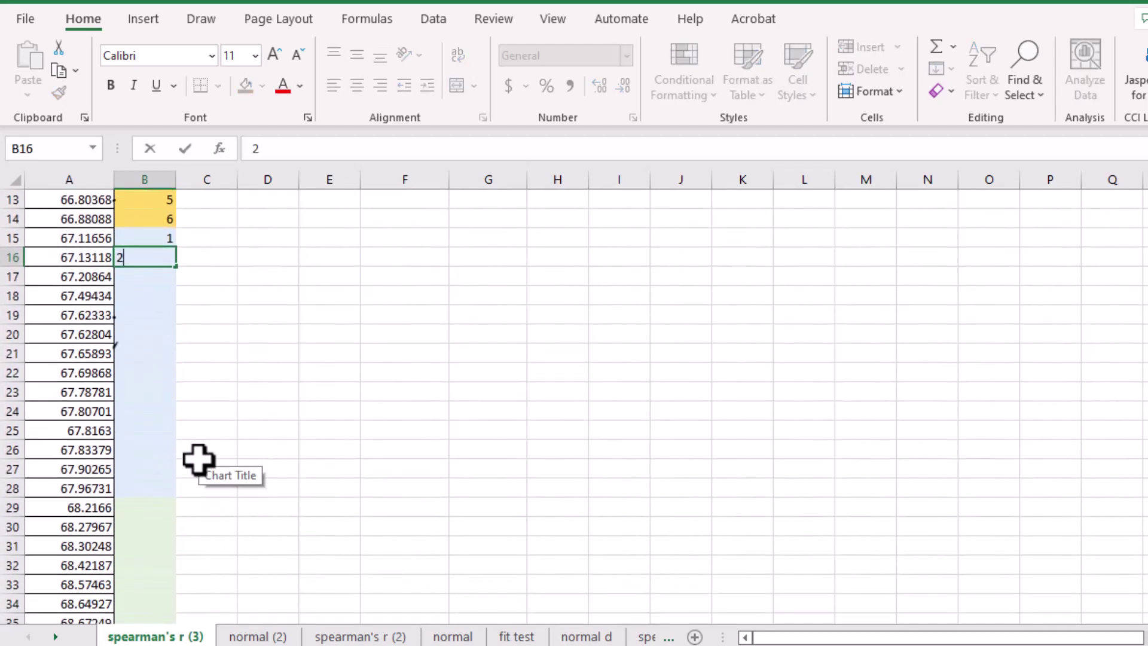
pyautogui.click(154, 238)
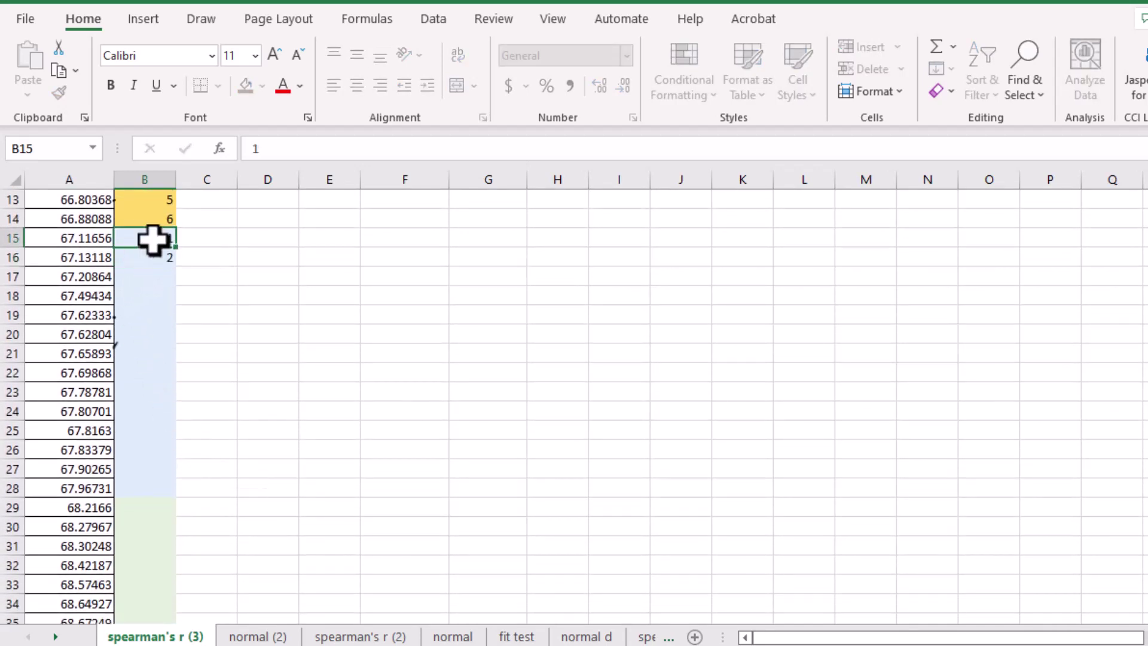
pyautogui.moveTo(169, 238); pyautogui.dragTo(168, 497)
pyautogui.scroll(-3, 213, 369)
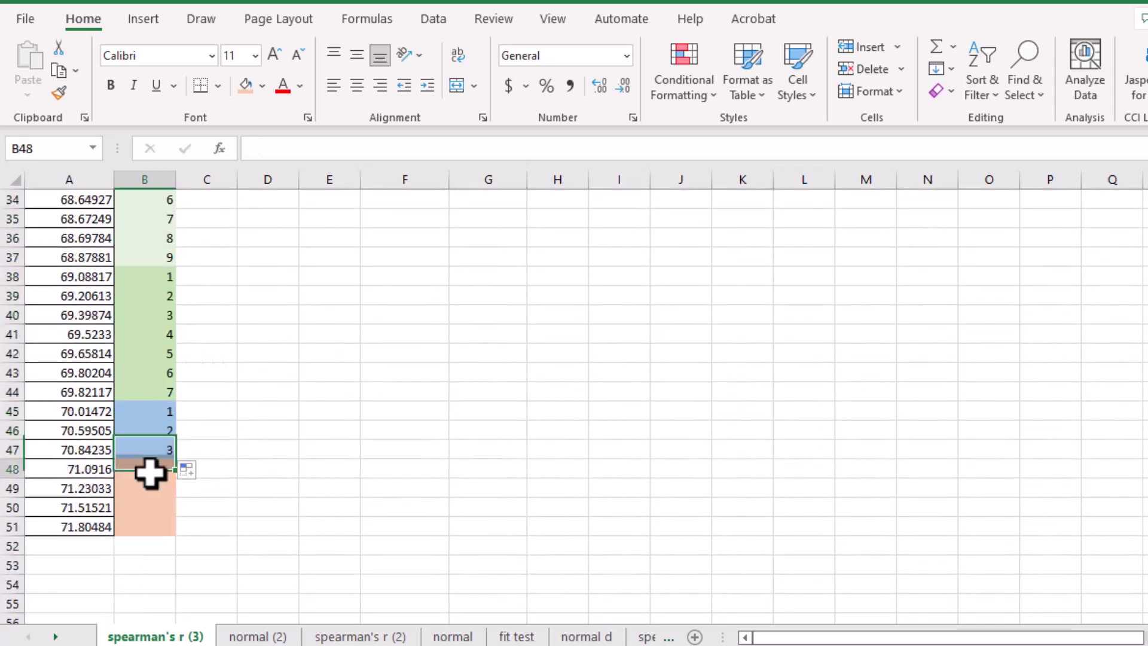
# Number the orange group B48:B51 from 1 to 4 by entering 1 and 2 and extending the series
pyautogui.write('1')
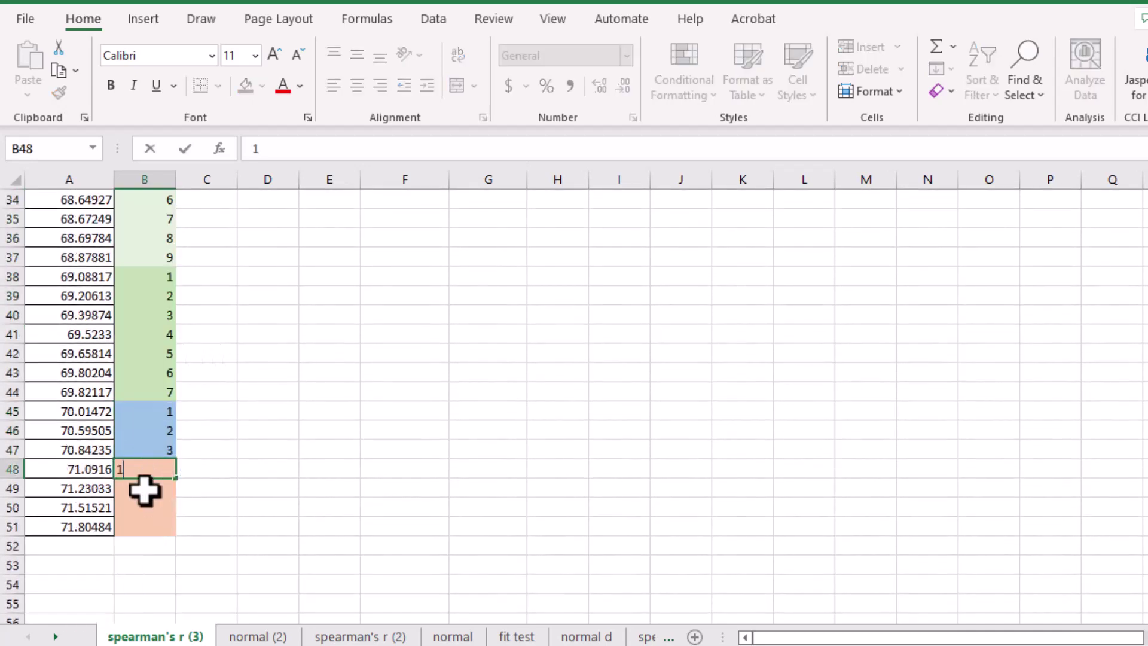
pyautogui.press('Return')
pyautogui.write('2')
pyautogui.click(192, 489)
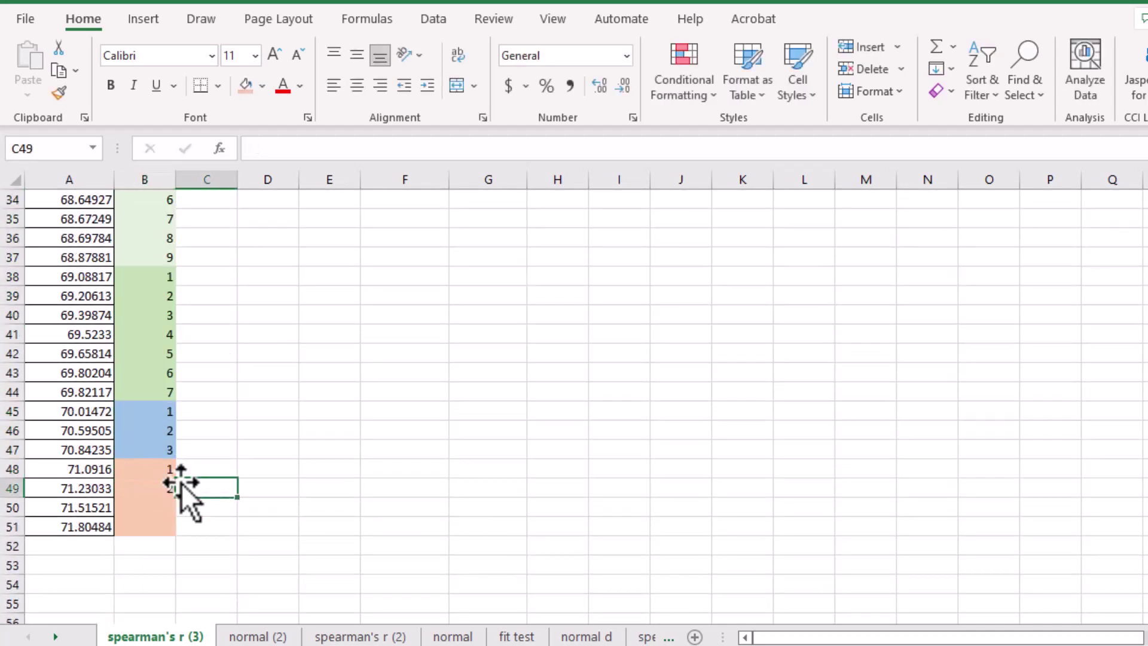
pyautogui.moveTo(161, 466); pyautogui.dragTo(174, 529)
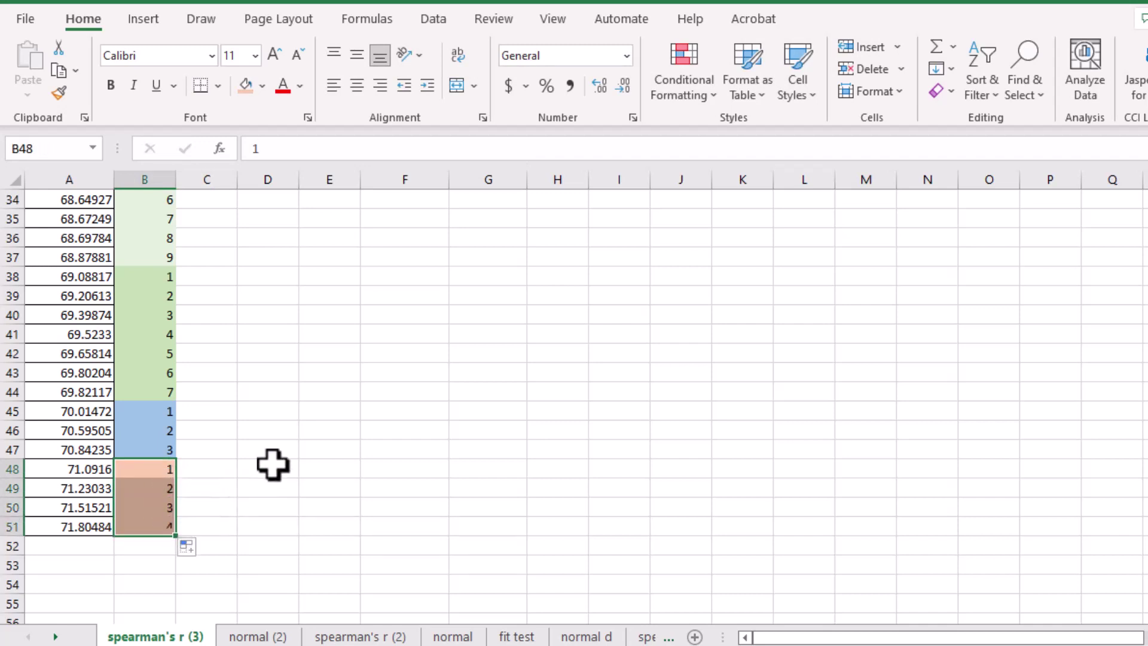
# Enter the frequencies 1, 1, 5, 6 and 14 in G3:G7 for the intervals from 63<H<64 to 67<H<68
pyautogui.scroll(11, 268, 437)
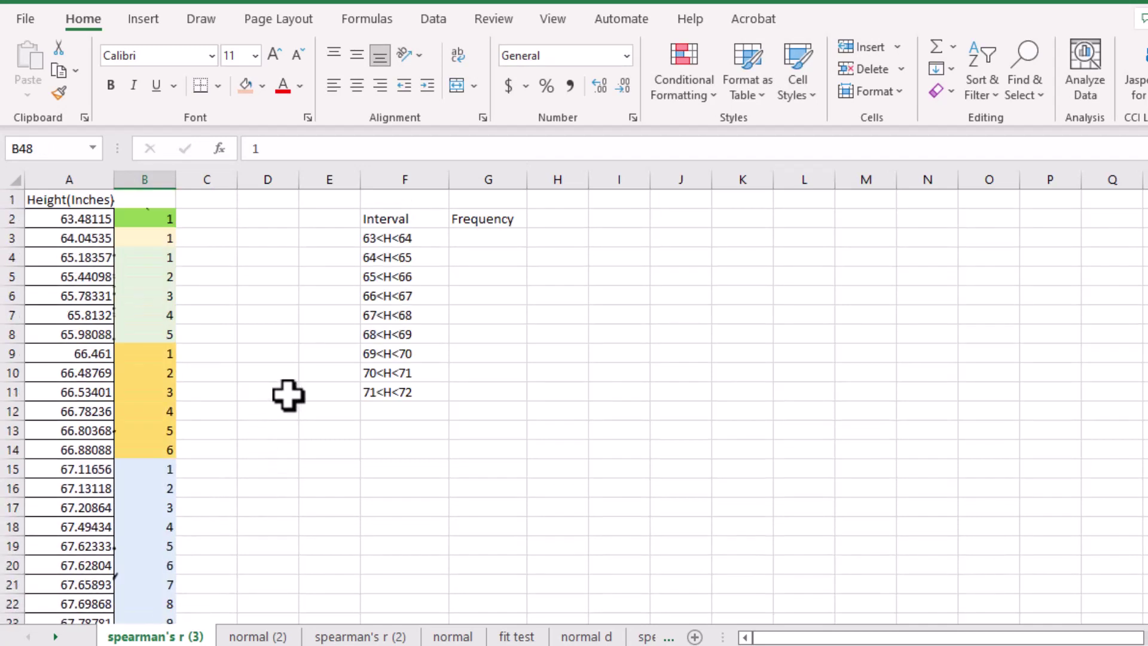
pyautogui.click(486, 235)
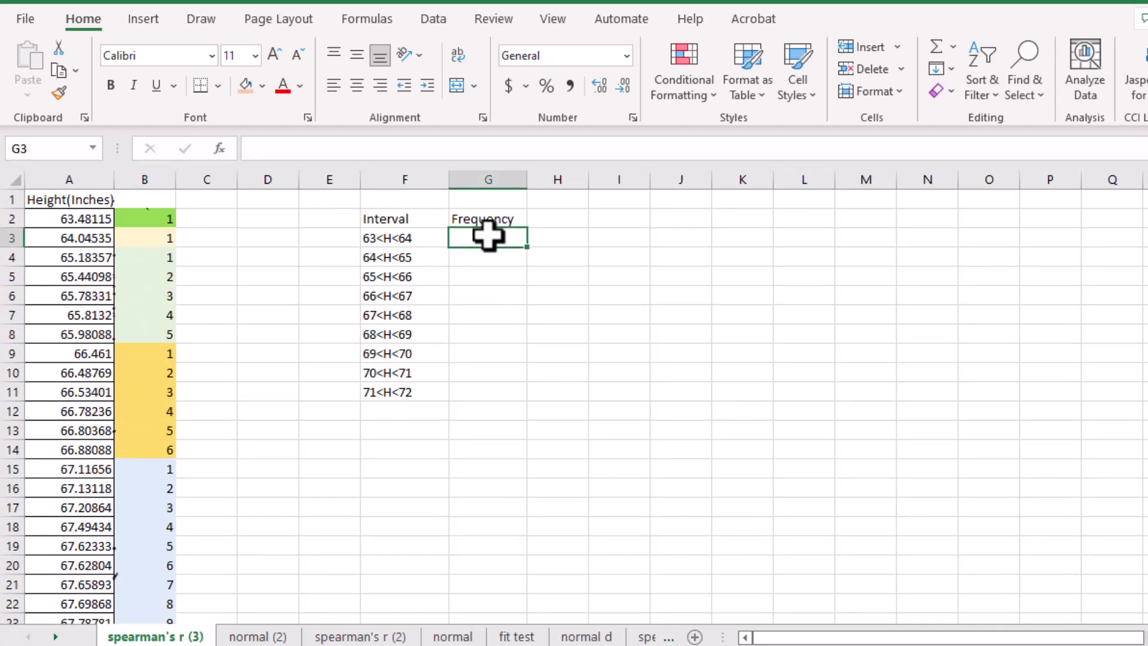
pyautogui.write('1')
pyautogui.press('Return')
pyautogui.write('1')
pyautogui.press('Return')
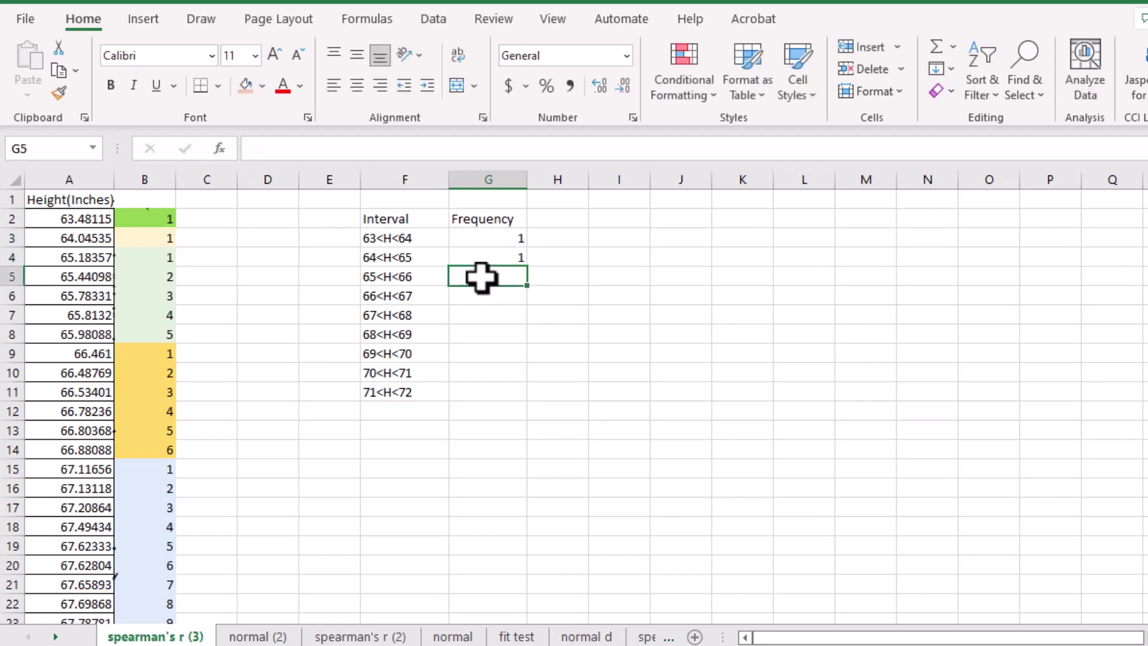
pyautogui.write('5')
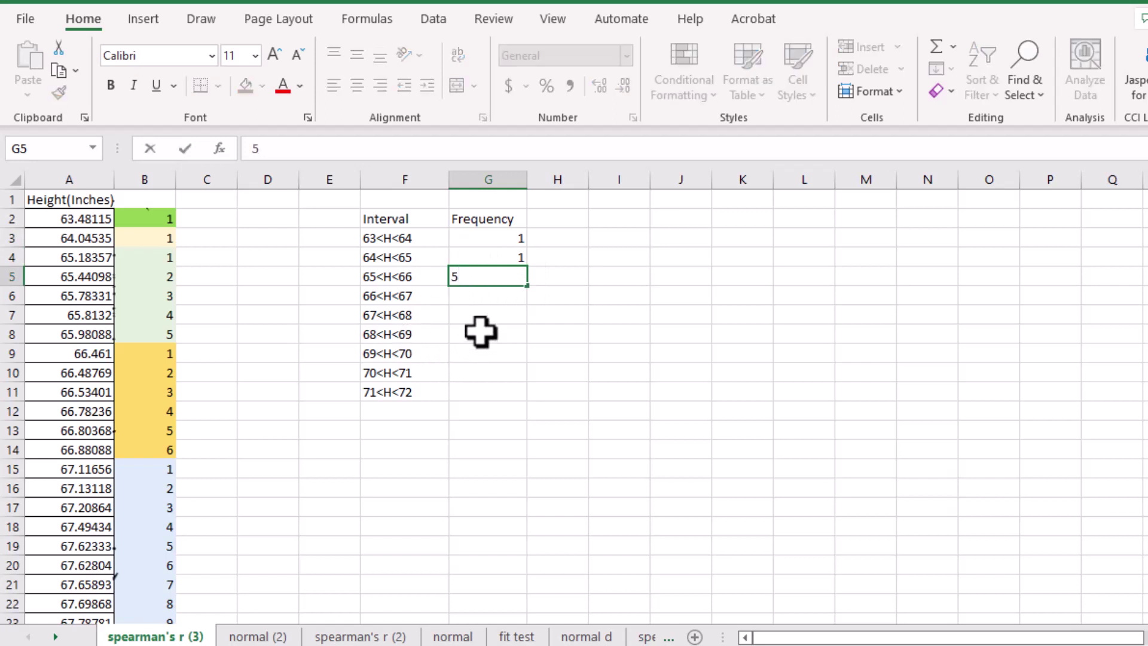
pyautogui.press('Return')
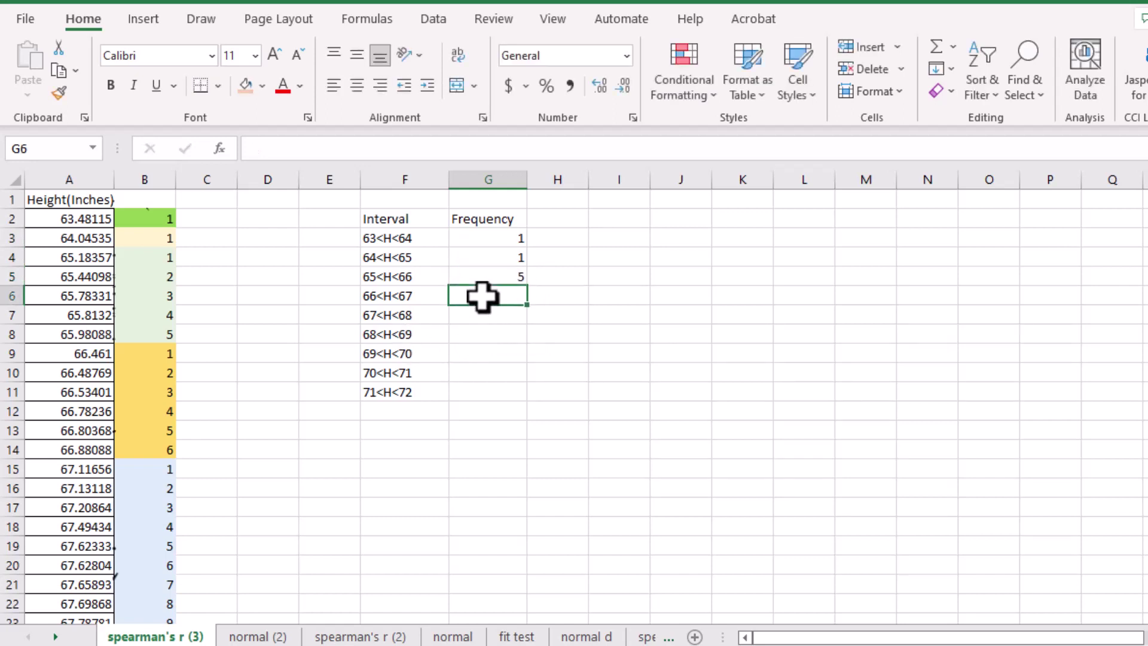
pyautogui.write('6')
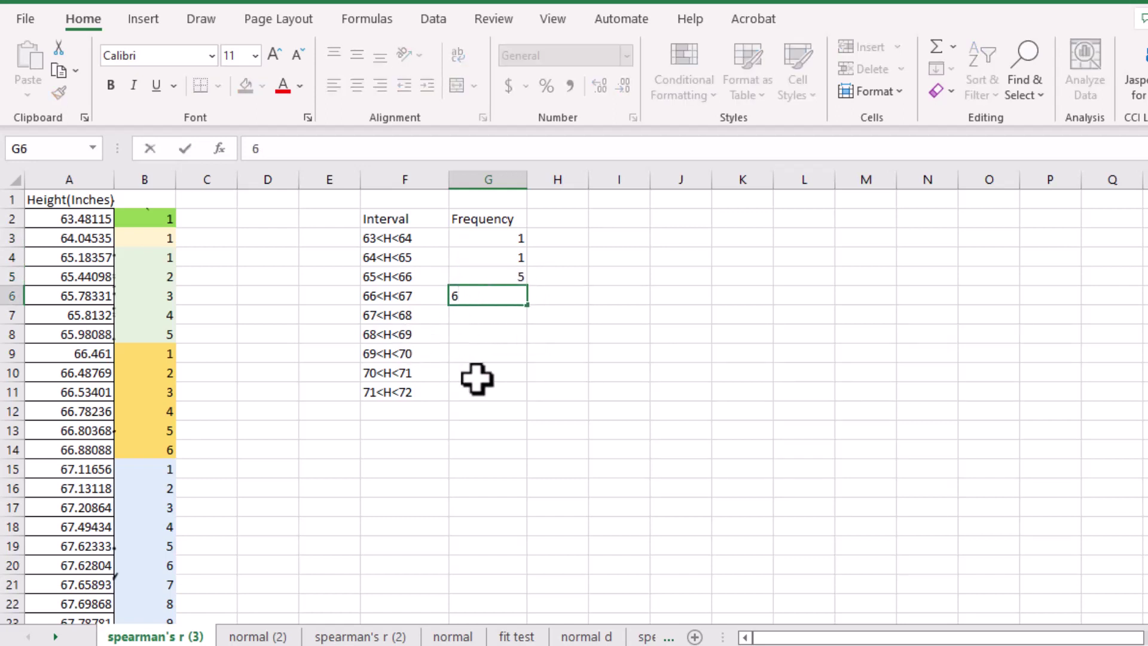
pyautogui.press('Return')
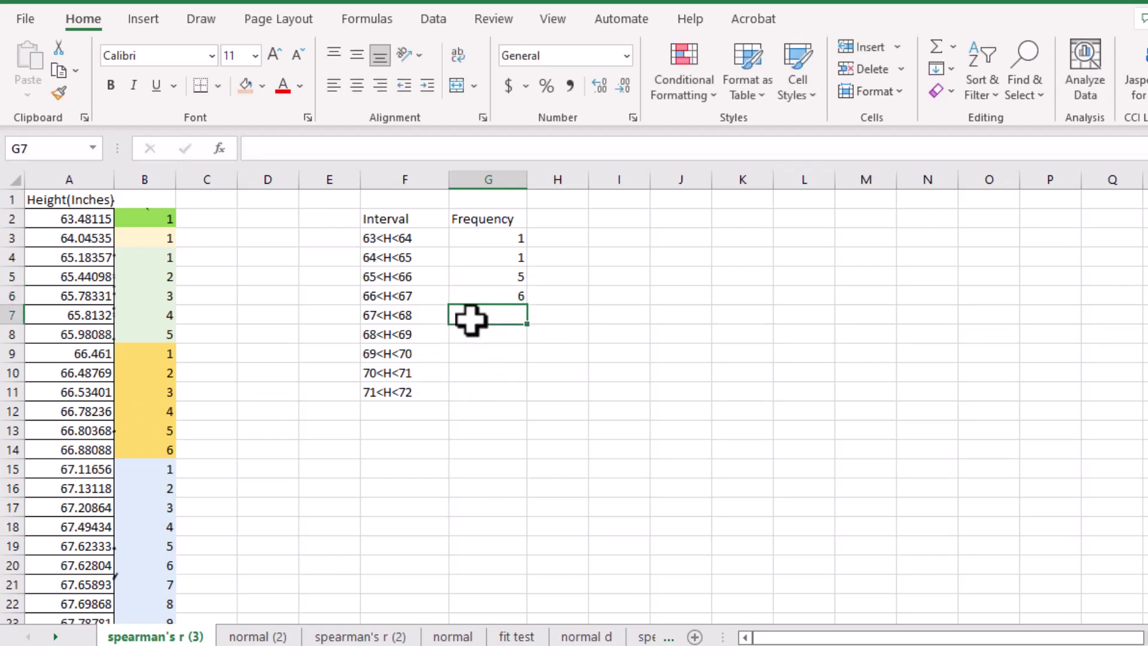
pyautogui.write('14')
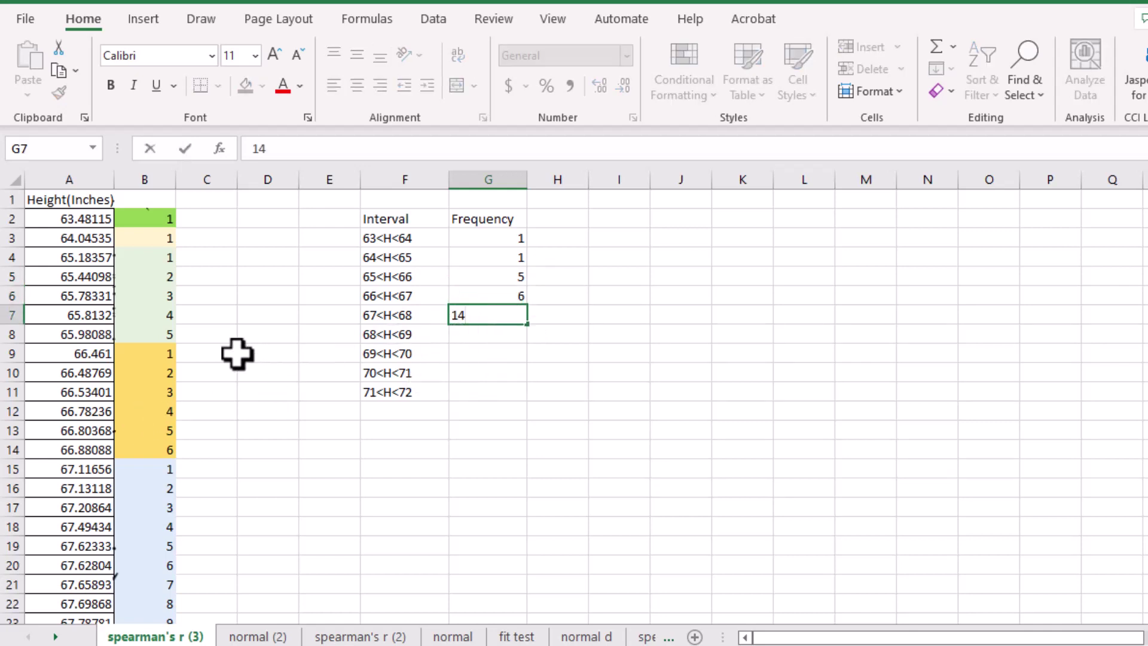
# Check the remaining group counts and enter the frequencies 9, 7, 3 and 4 in G8:G11
pyautogui.click(206, 354)
pyautogui.scroll(-10, 179, 355)
pyautogui.scroll(10, 305, 349)
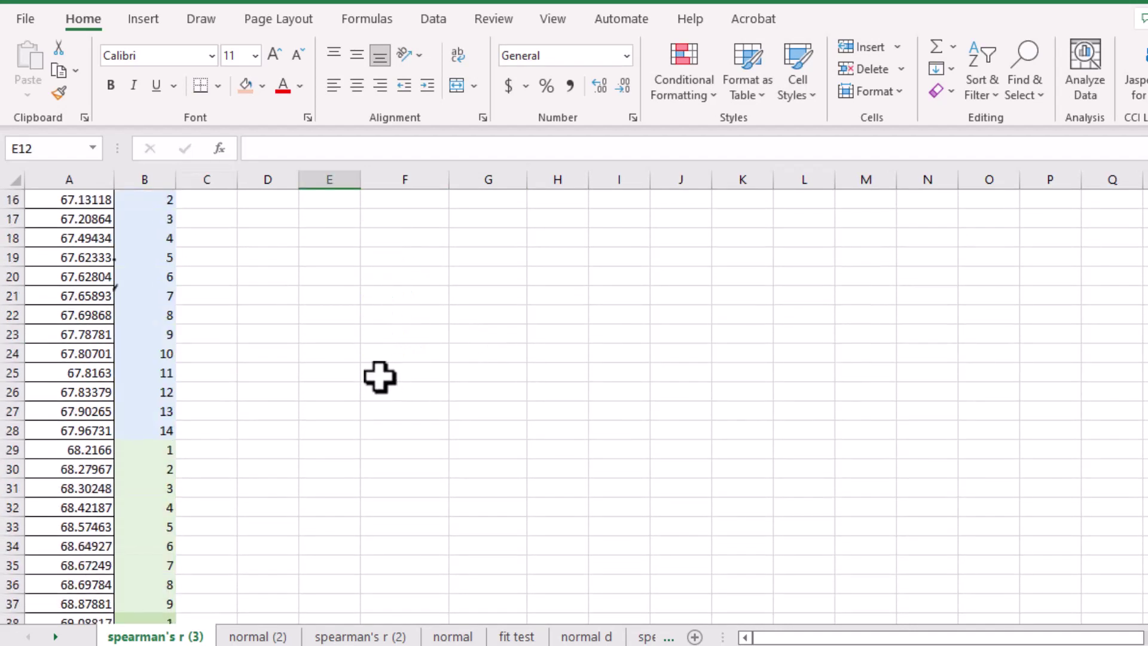
pyautogui.scroll(5, 379, 377)
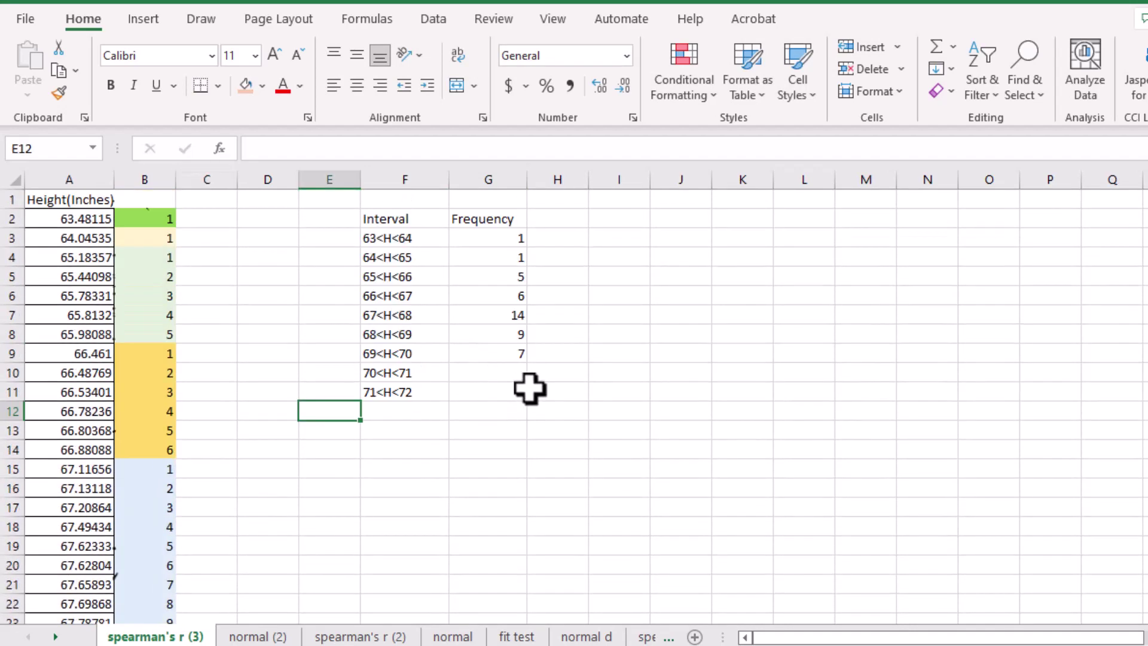
pyautogui.click(561, 219)
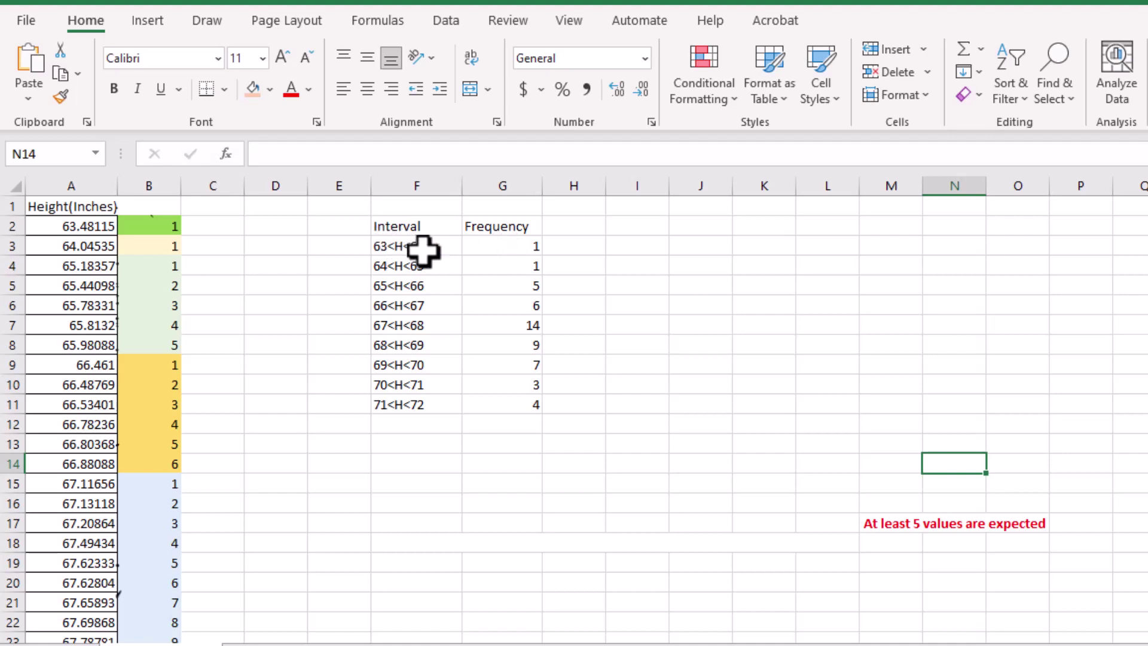
# Combine the first three intervals in row 3 by changing F3 to 63<H<66 and its frequency to 7
pyautogui.moveTo(522, 246); pyautogui.dragTo(522, 284)
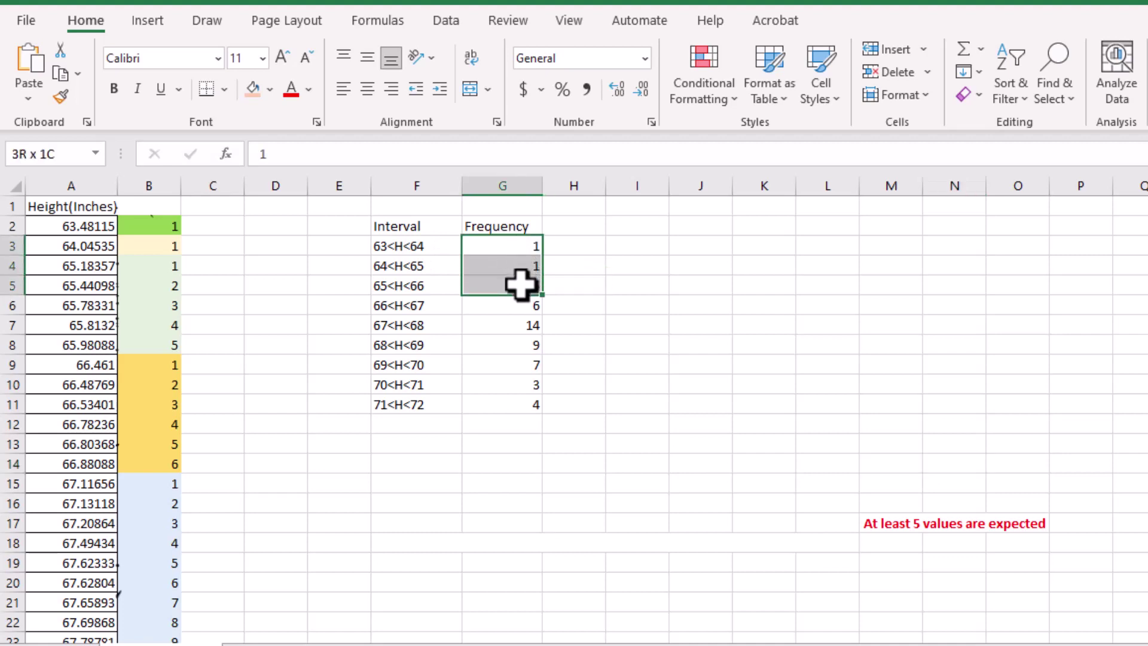
pyautogui.moveTo(521, 285); pyautogui.dragTo(520, 285)
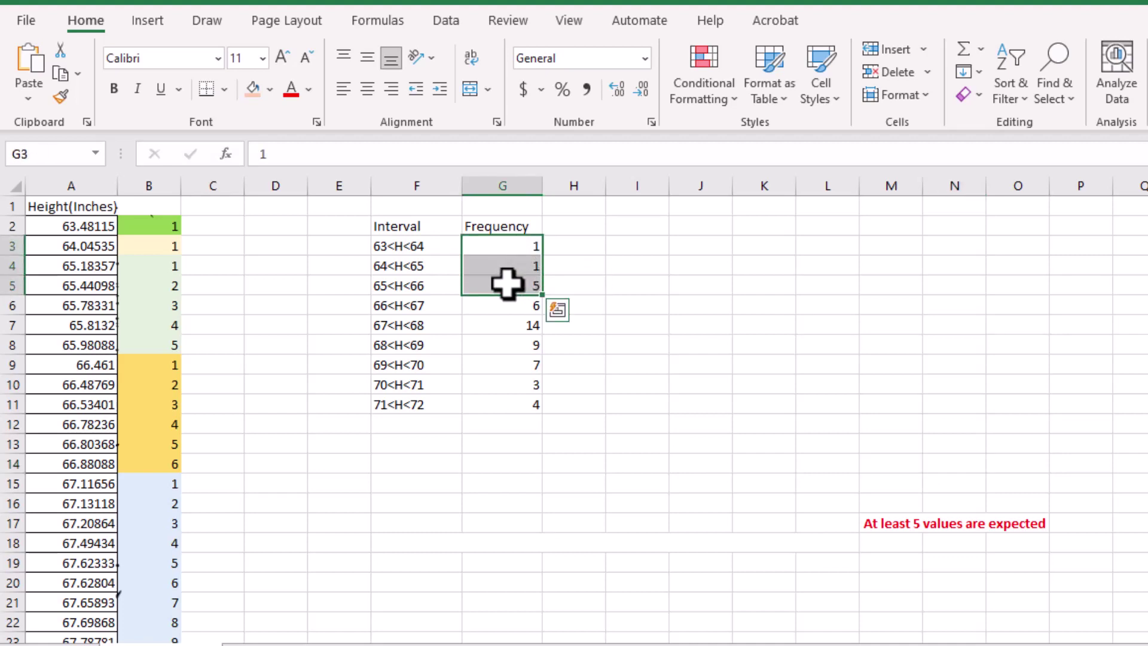
pyautogui.click(419, 248)
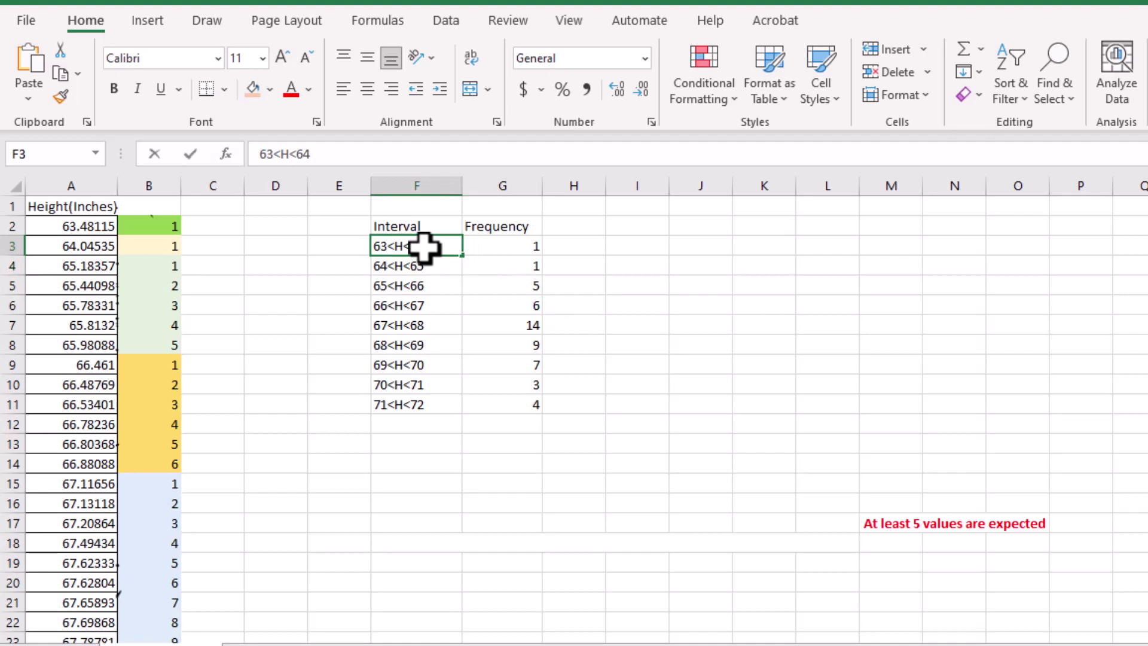
pyautogui.doubleClick(424, 247)
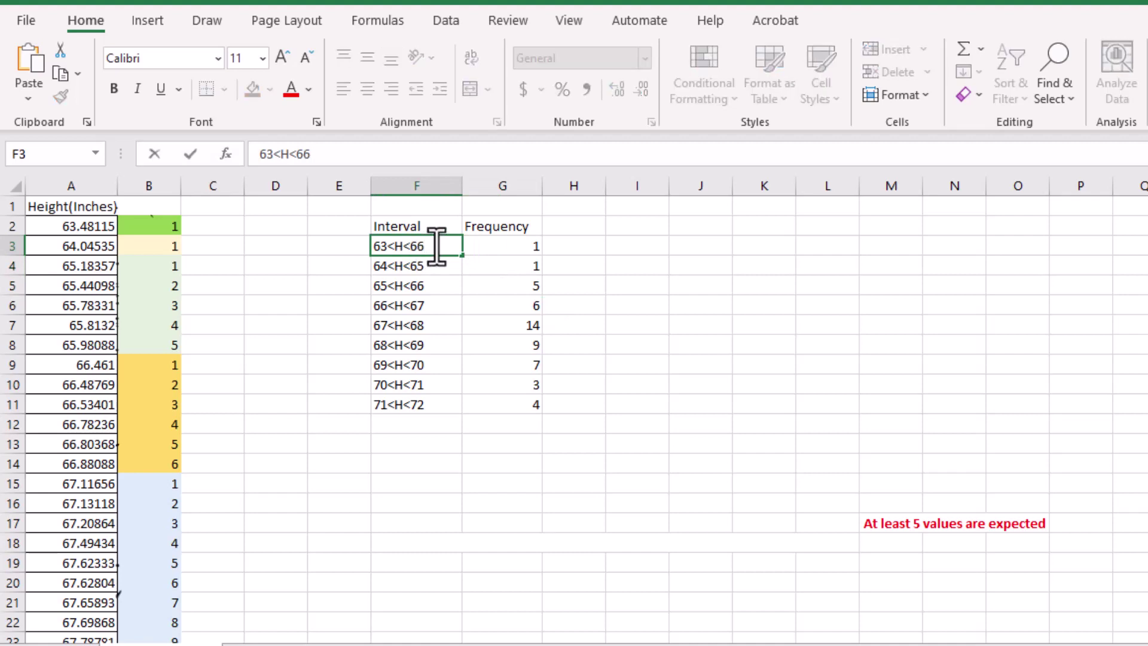
pyautogui.click(537, 247)
pyautogui.press('BackSpace')
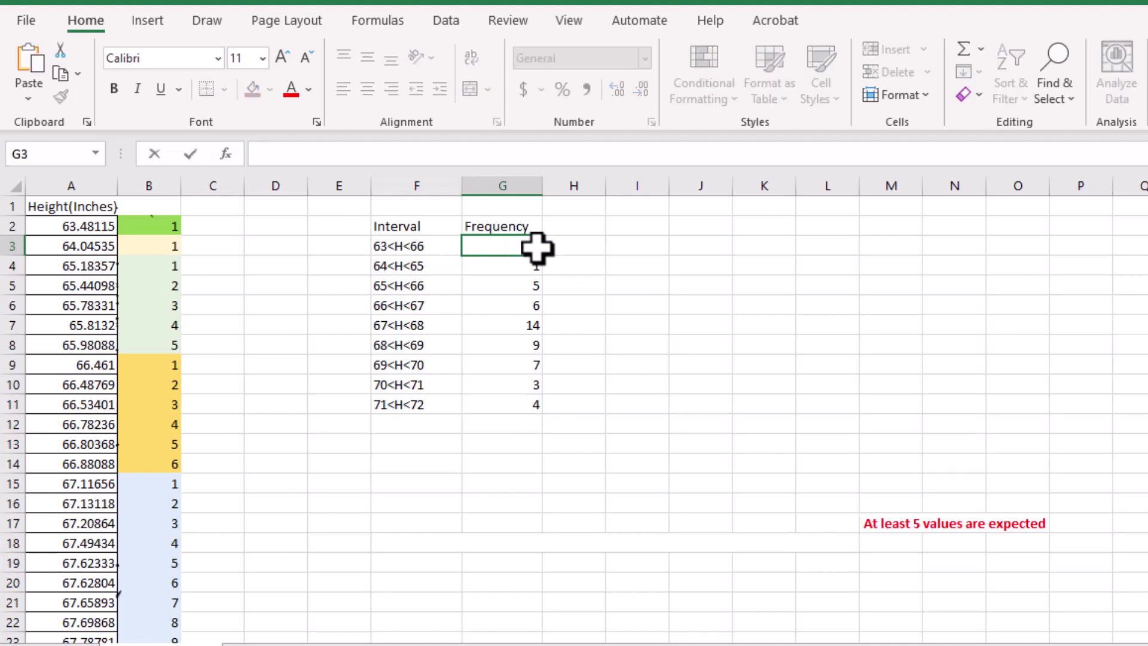
pyautogui.click(592, 286)
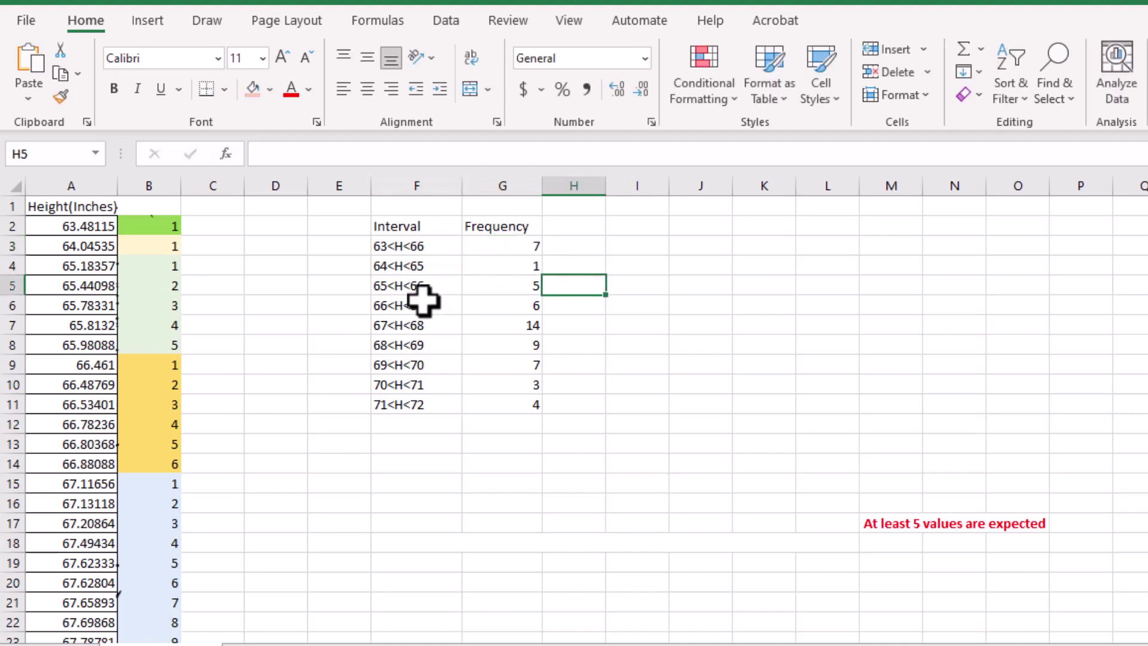
# Delete the cells F4:G5 holding the intervals 64<H<65 and 65<H<66, shifting cells left
pyautogui.moveTo(397, 266); pyautogui.dragTo(496, 281)
pyautogui.rightClick(496, 281)
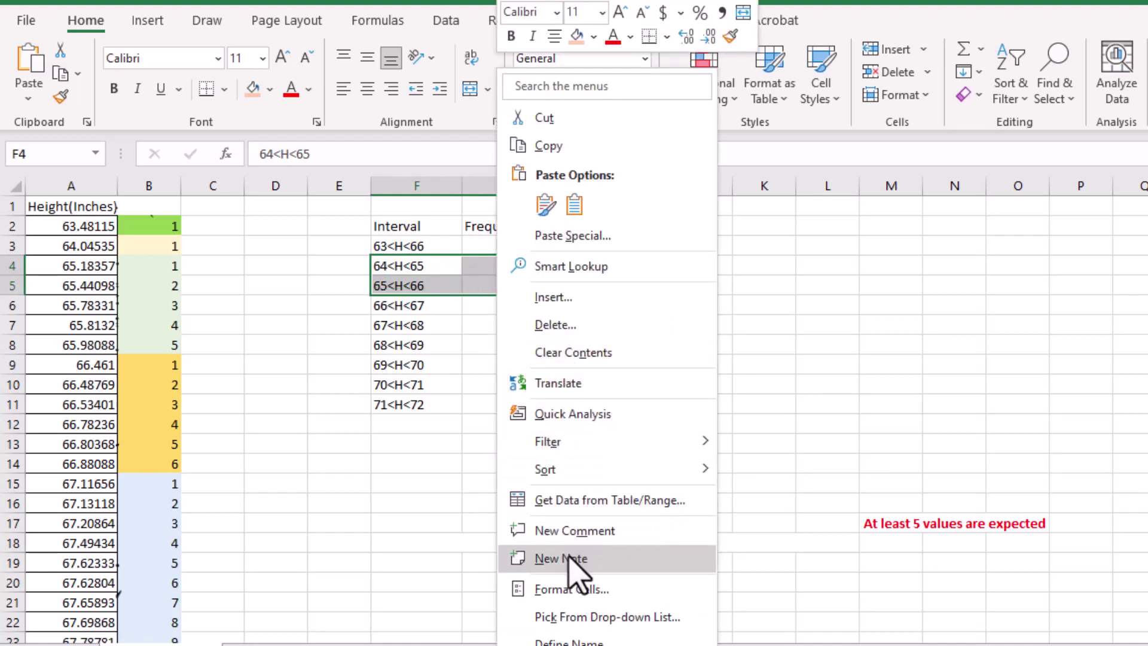
pyautogui.click(561, 331)
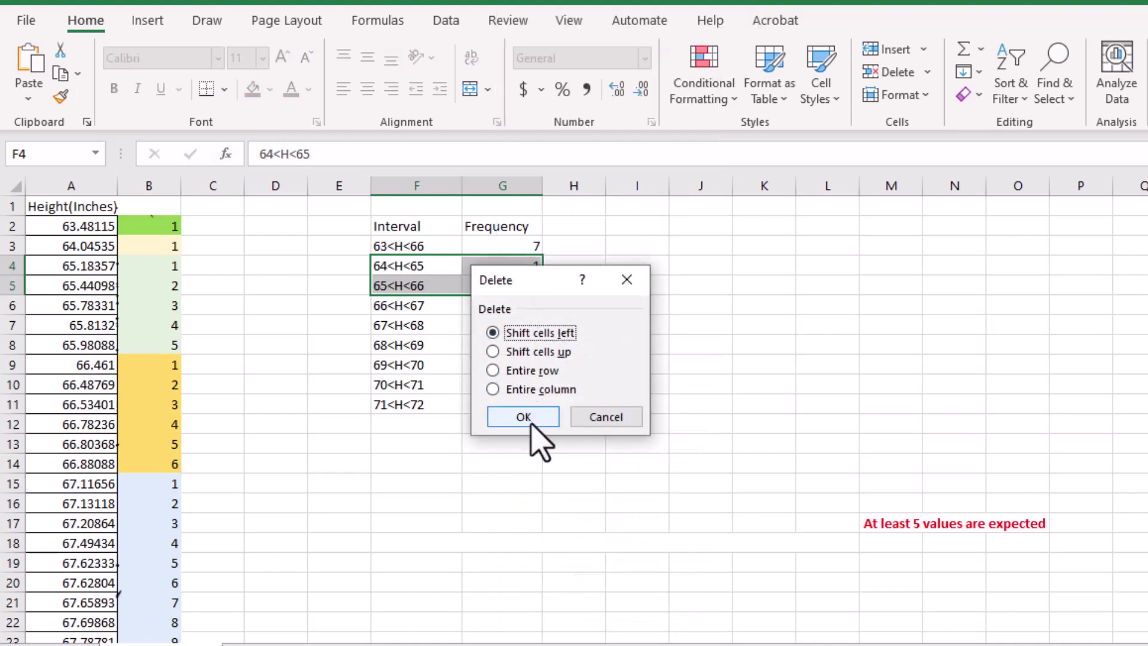
pyautogui.click(524, 417)
pyautogui.click(505, 442)
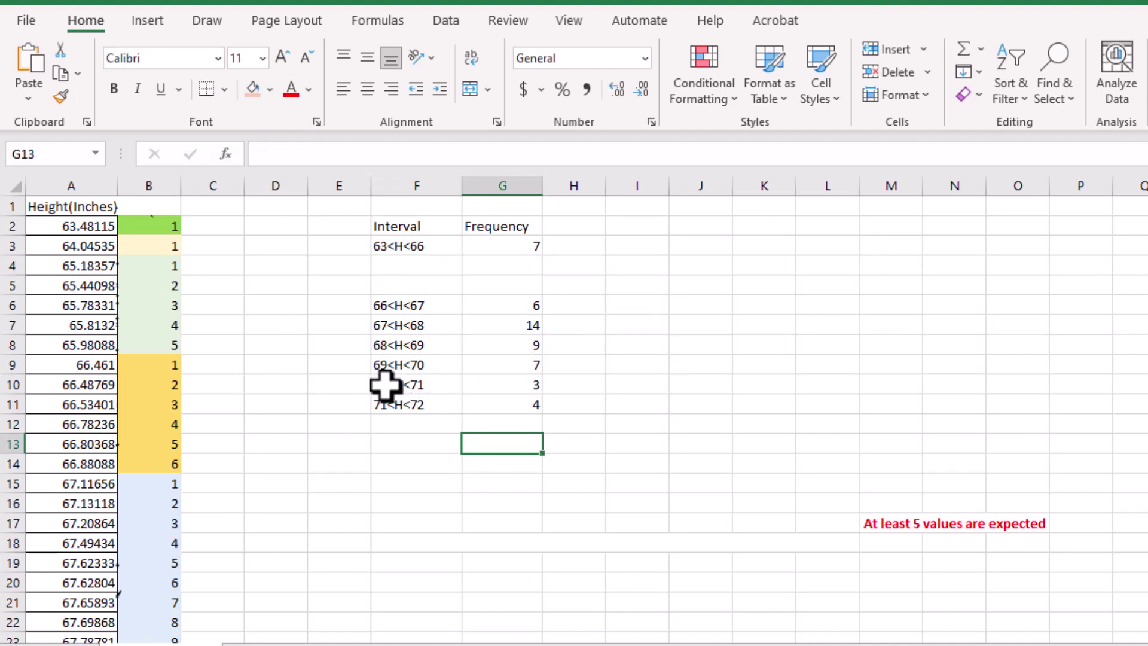
# Combine the last two intervals in row 10 by changing F10 to 70<H<72 and its frequency to 7
pyautogui.click(429, 388)
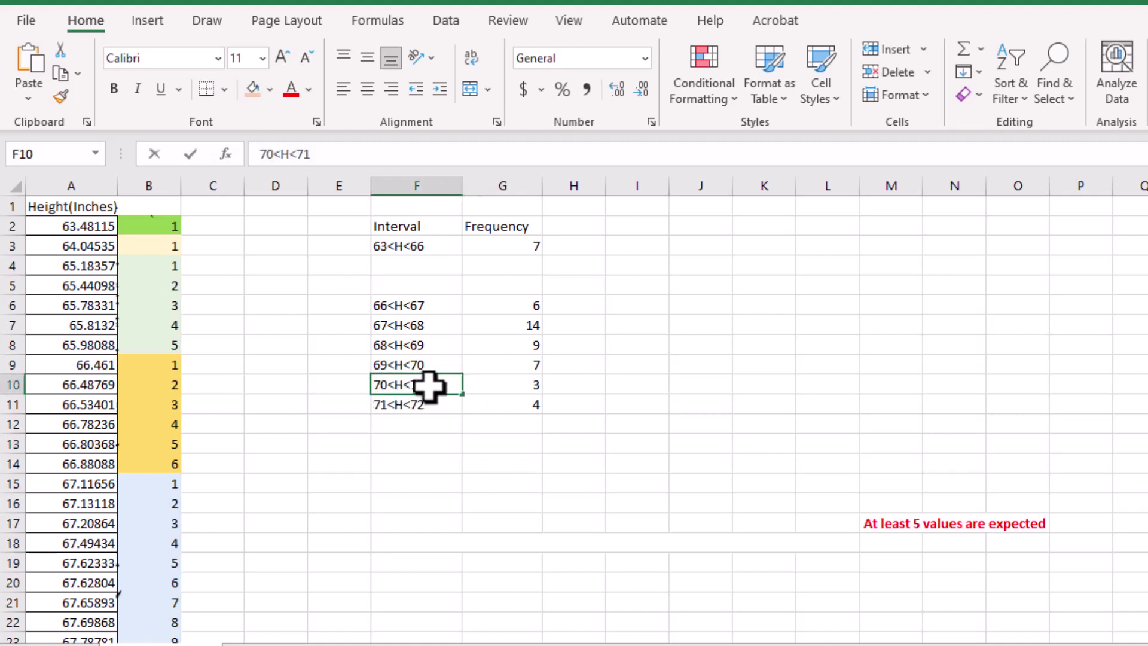
pyautogui.doubleClick(429, 386)
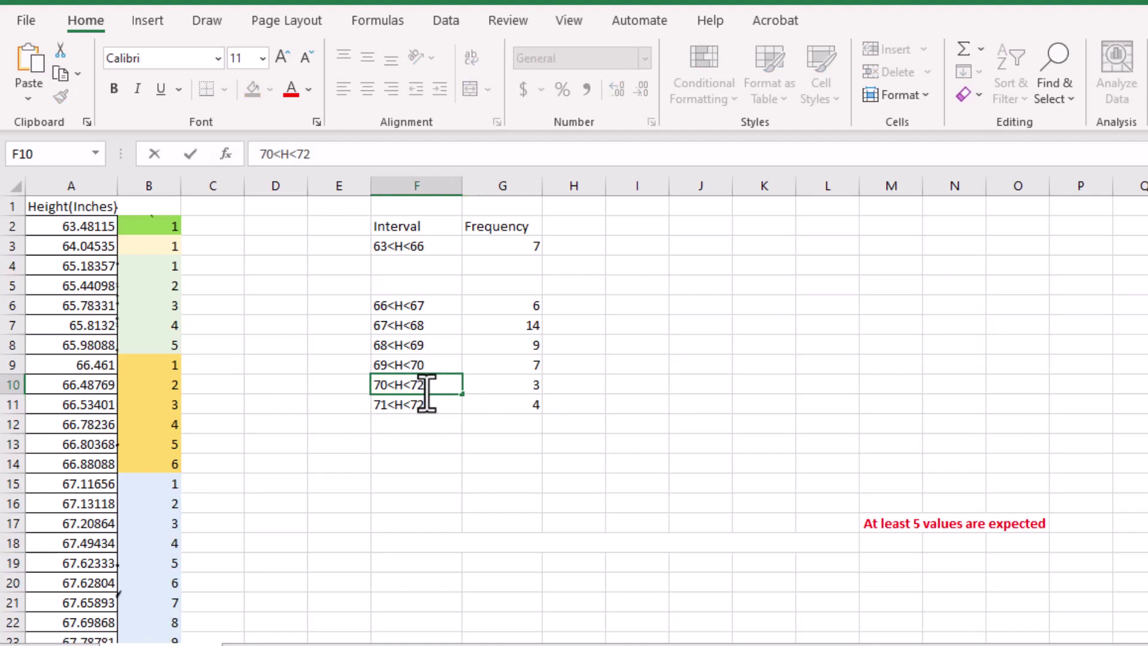
pyautogui.click(525, 386)
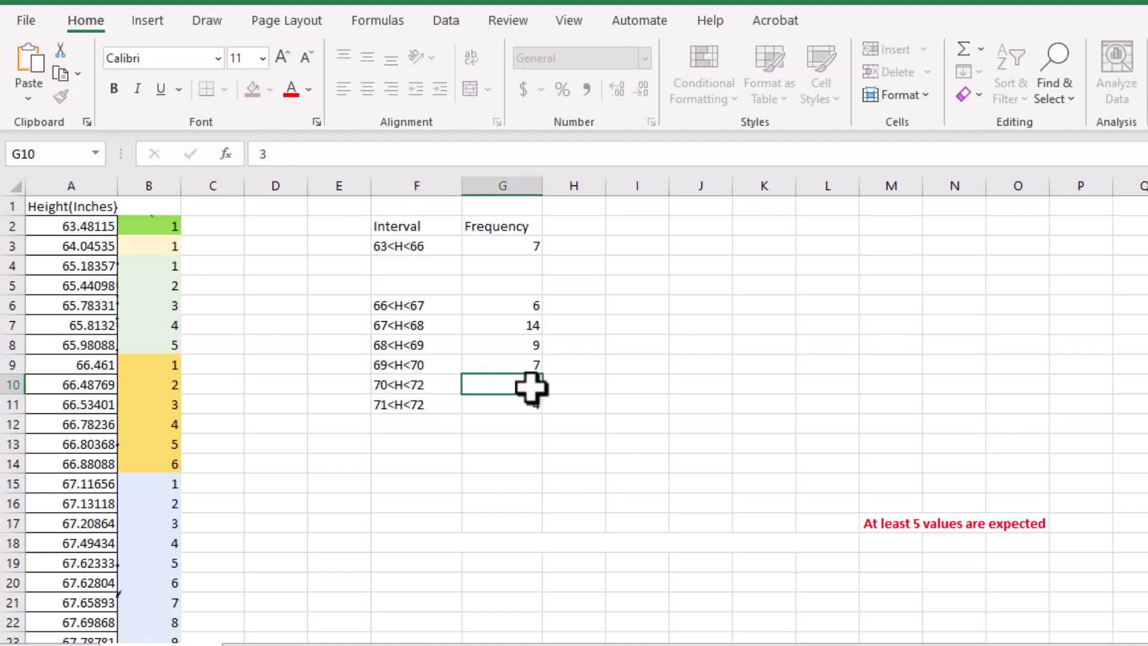
pyautogui.press('BackSpace')
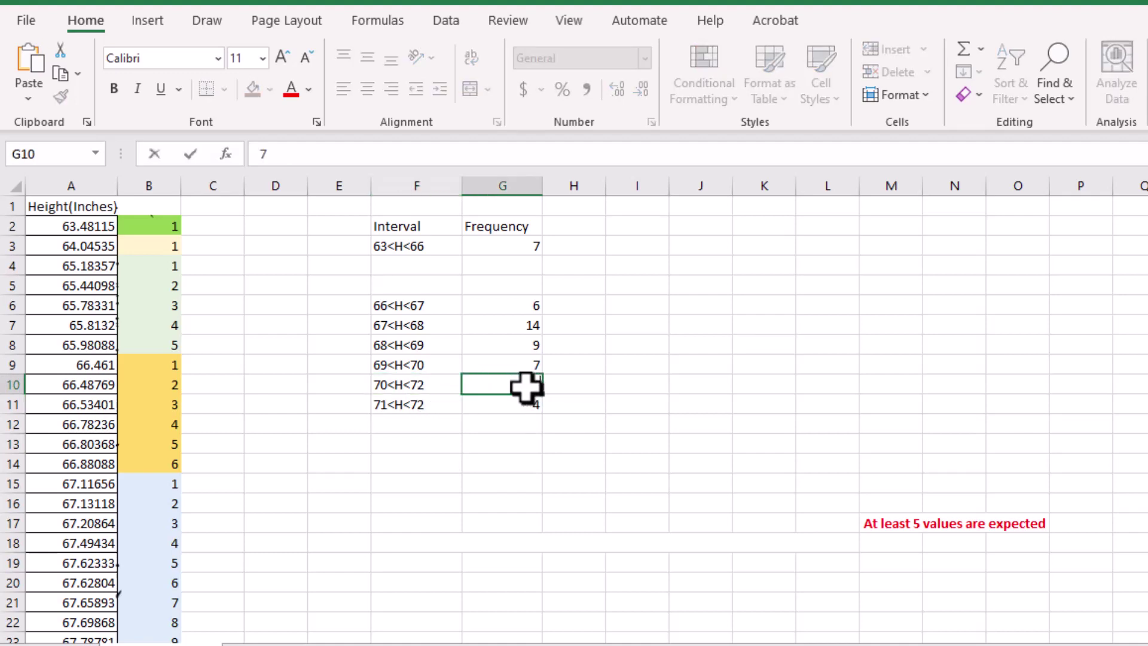
pyautogui.click(523, 442)
# Delete the cells F11:G11 holding the interval 71<H<72, shifting cells left
pyautogui.moveTo(379, 404); pyautogui.dragTo(487, 411)
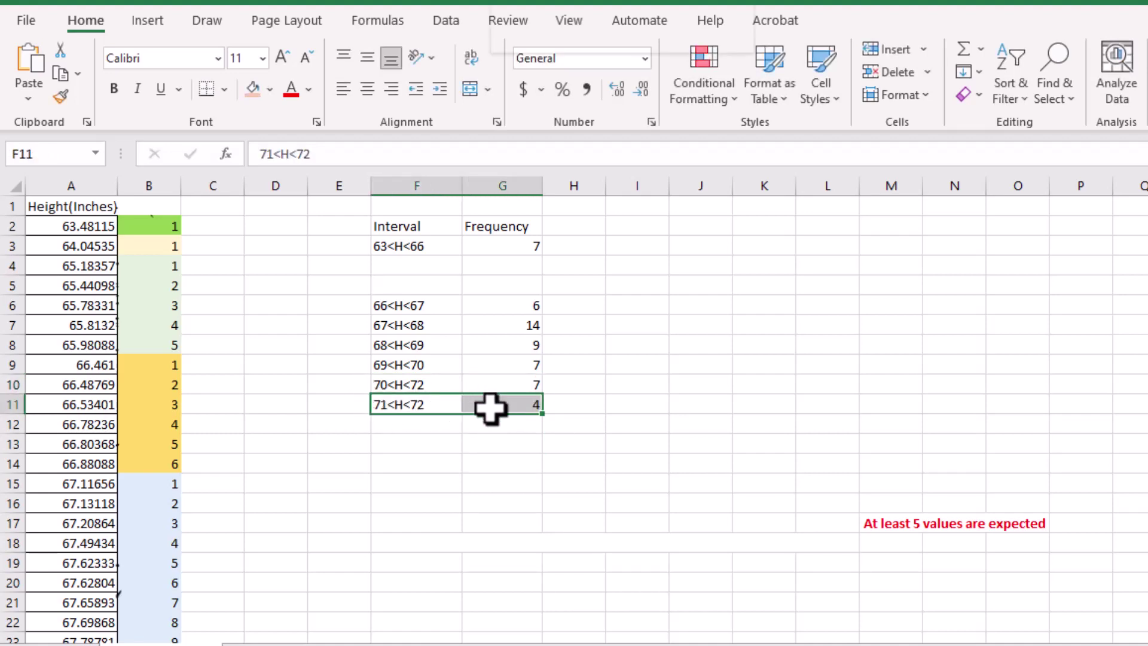
pyautogui.rightClick(489, 408)
pyautogui.click(546, 328)
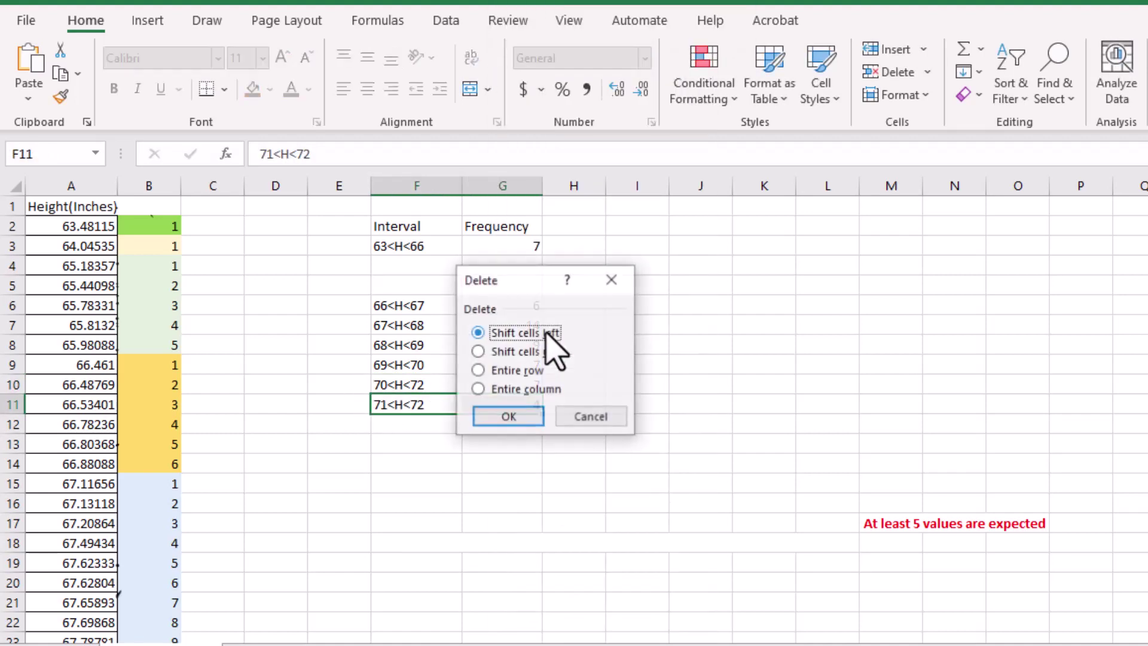
pyautogui.click(506, 417)
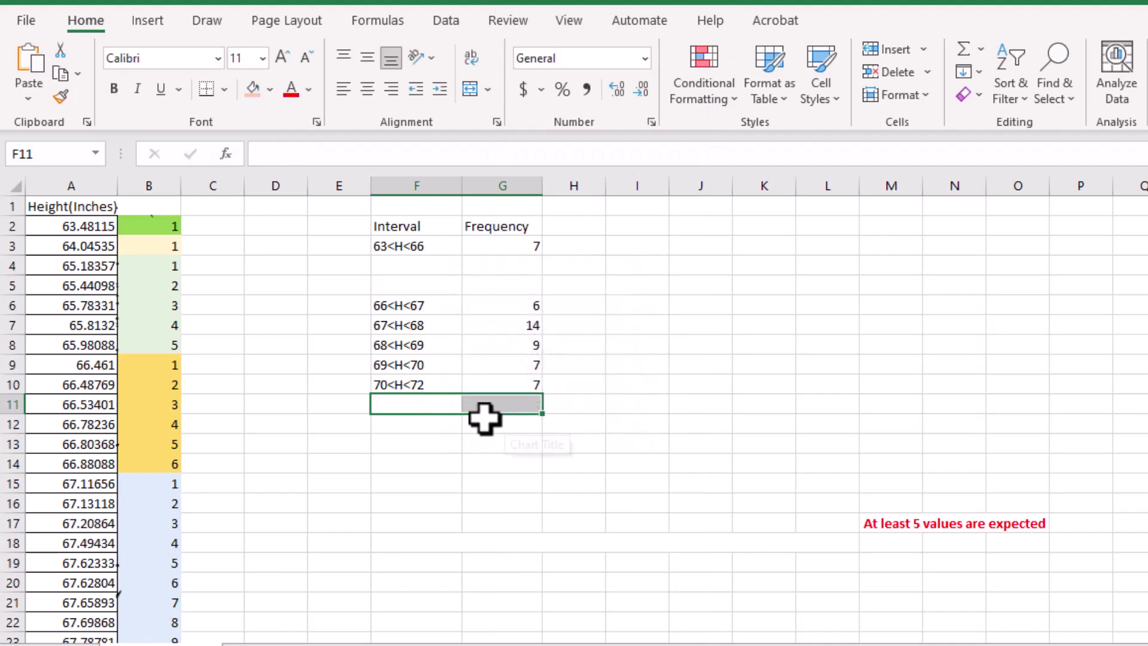
# Cut the rows F6:G10 and paste them at F4 to close the gap, then select the frequencies G3:G8
pyautogui.moveTo(387, 305); pyautogui.dragTo(520, 383)
pyautogui.rightClick(497, 356)
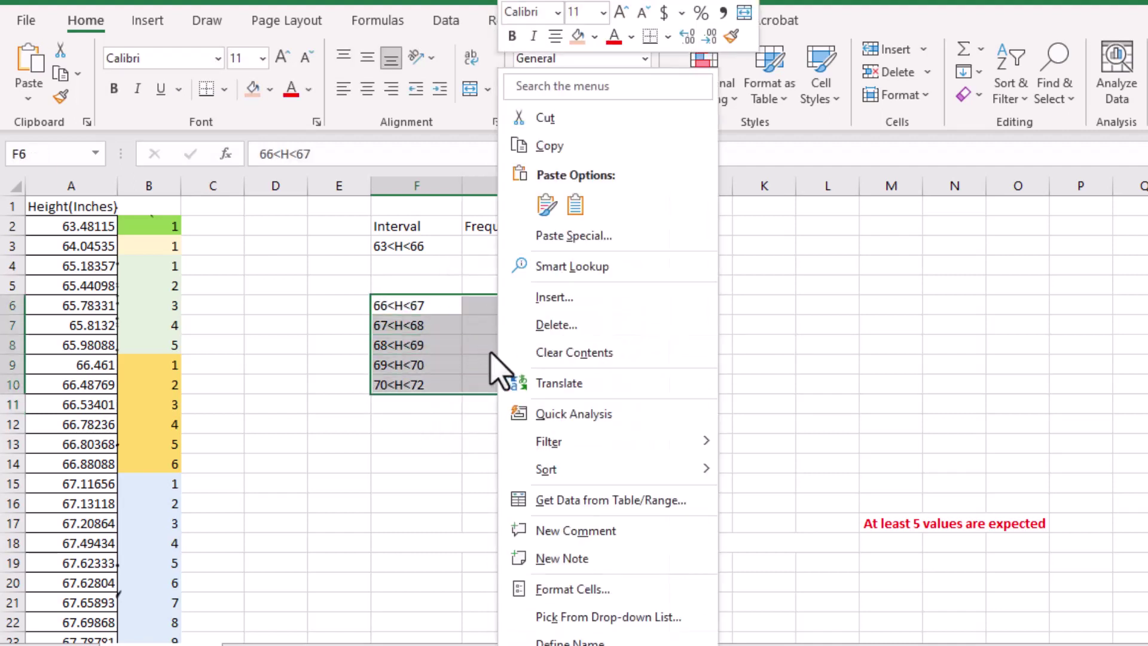
pyautogui.click(545, 143)
pyautogui.click(419, 266)
pyautogui.moveTo(451, 277); pyautogui.dragTo(519, 342)
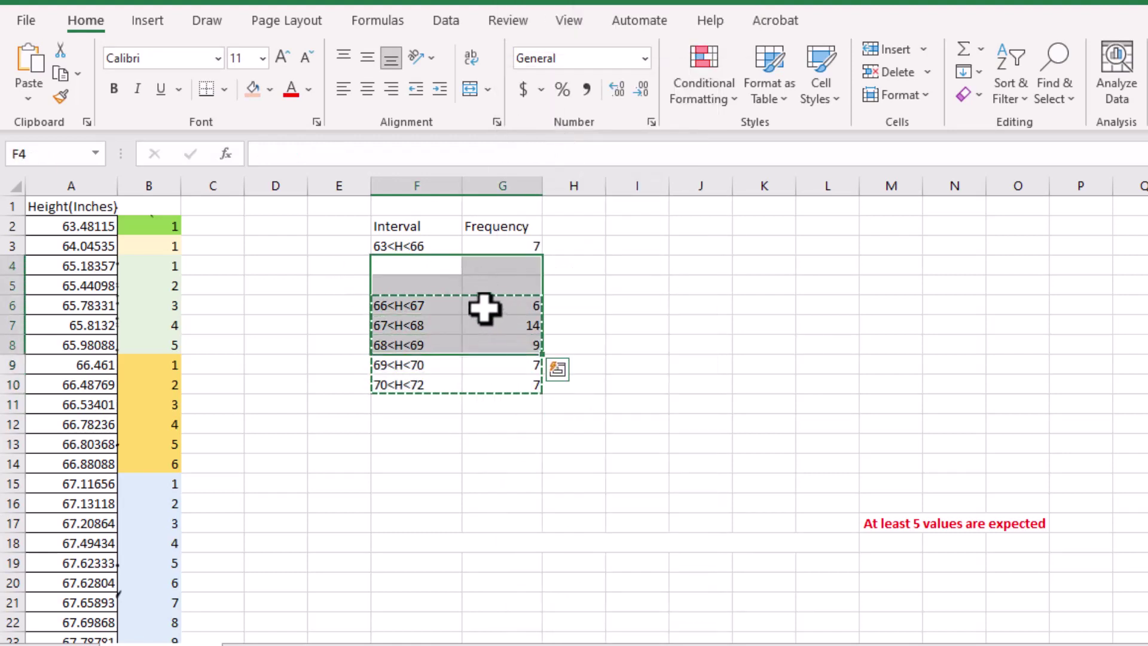
pyautogui.rightClick(483, 308)
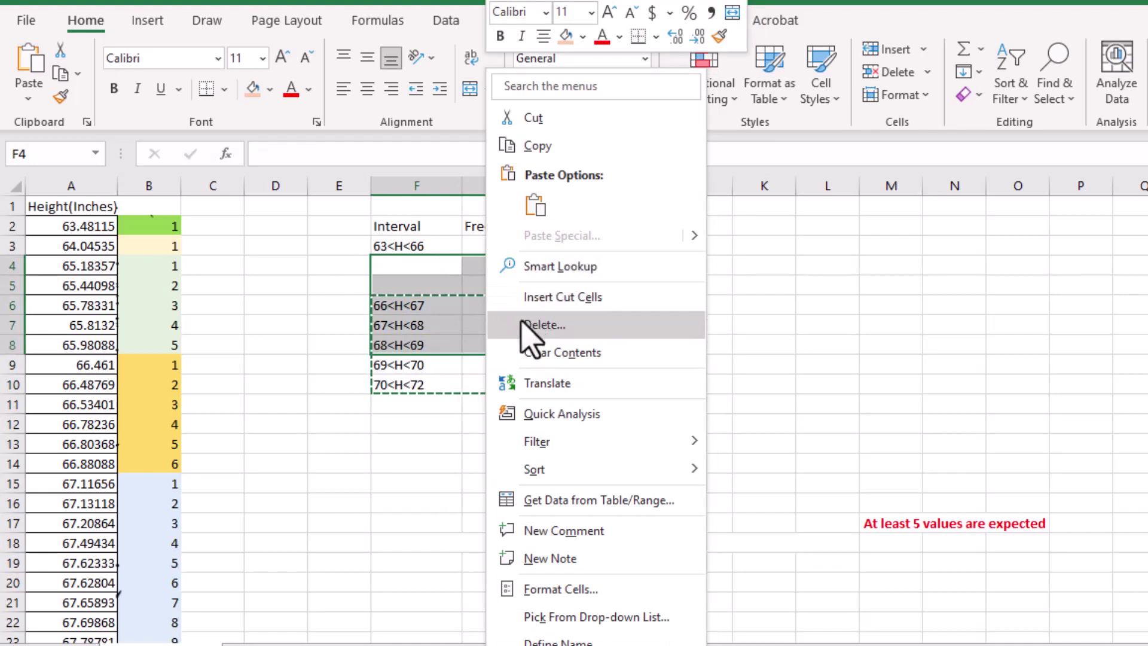
pyautogui.click(542, 213)
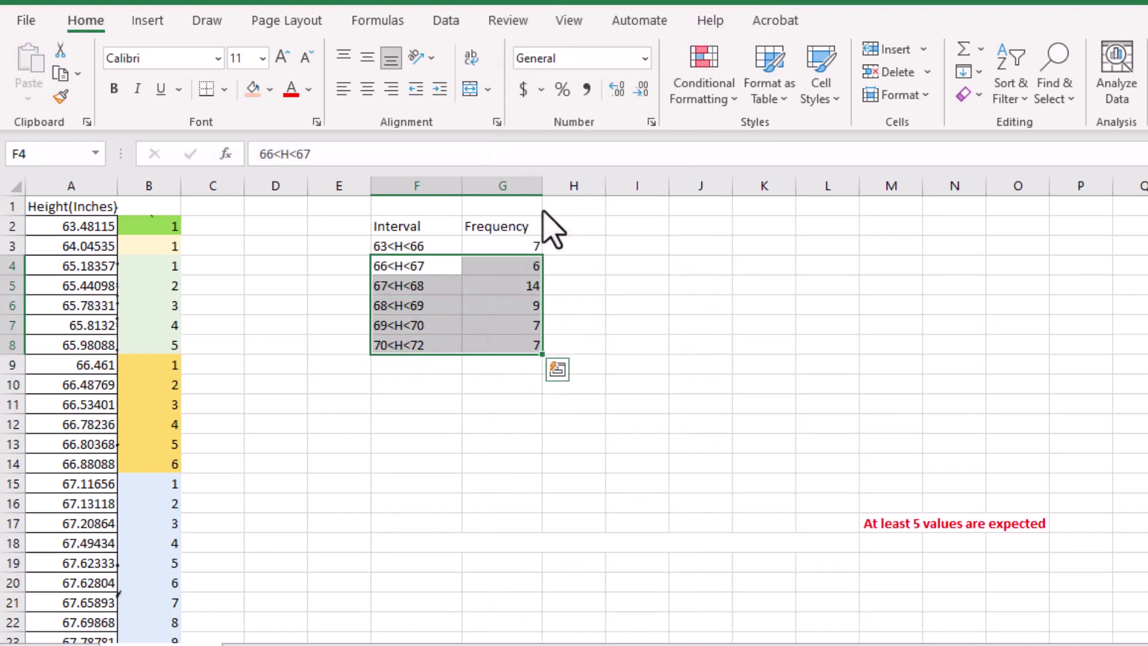
pyautogui.click(464, 412)
pyautogui.click(467, 418)
pyautogui.moveTo(508, 245); pyautogui.dragTo(525, 344)
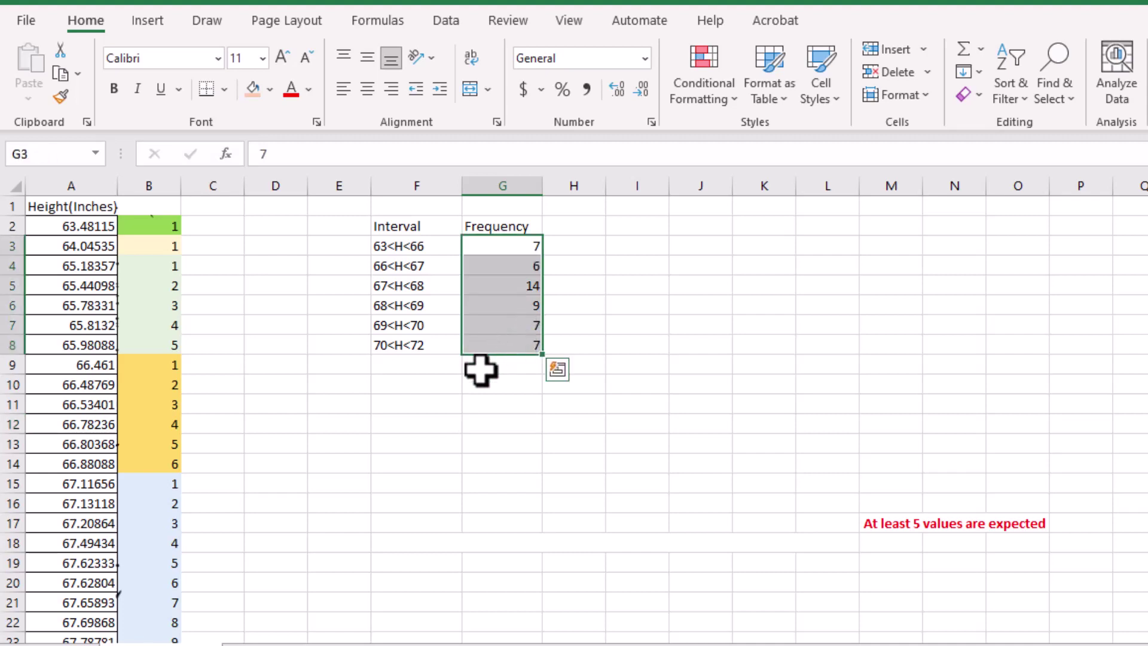
# Total the frequencies G3:G8 in cell G9 with the SUM function
pyautogui.click(483, 366)
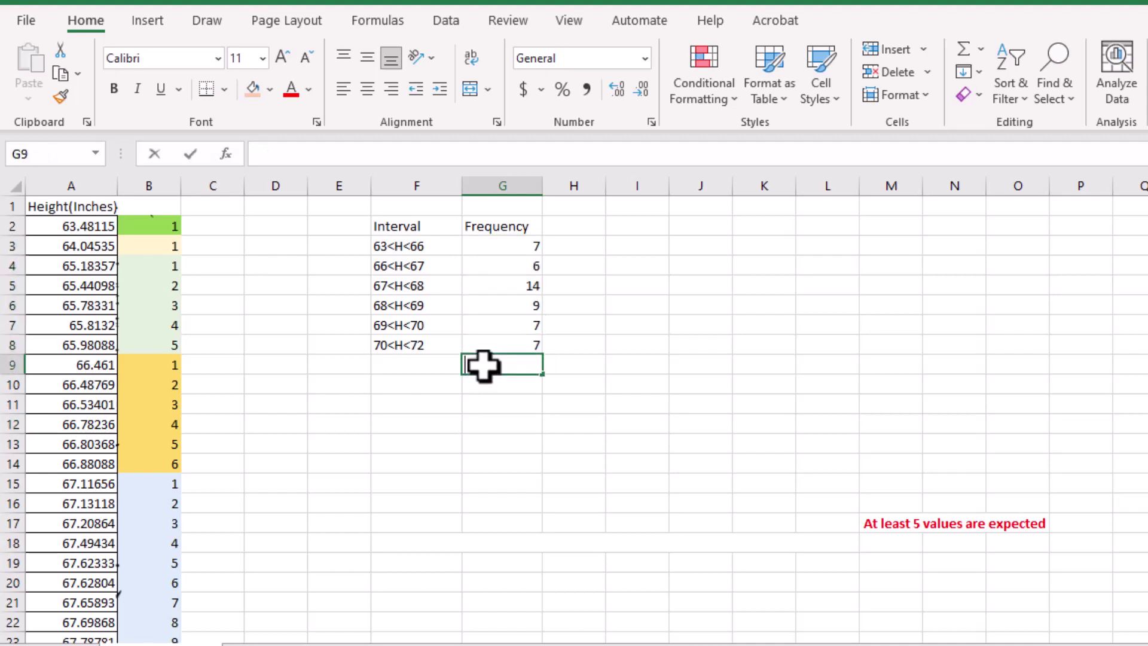
pyautogui.write('=sum')
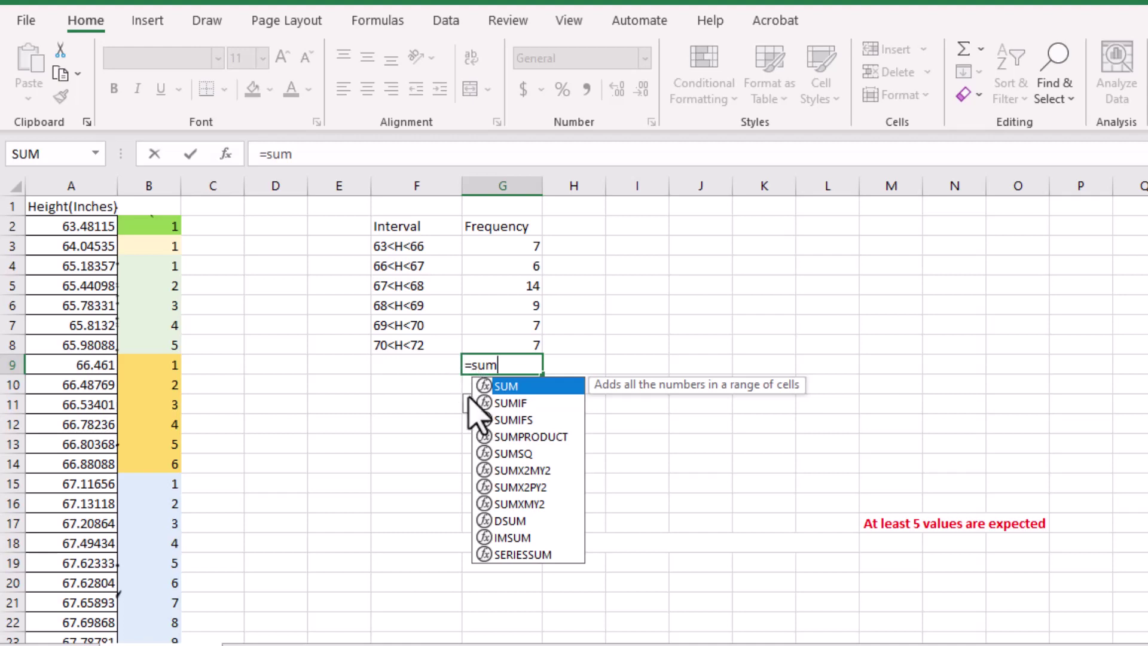
pyautogui.doubleClick(526, 389)
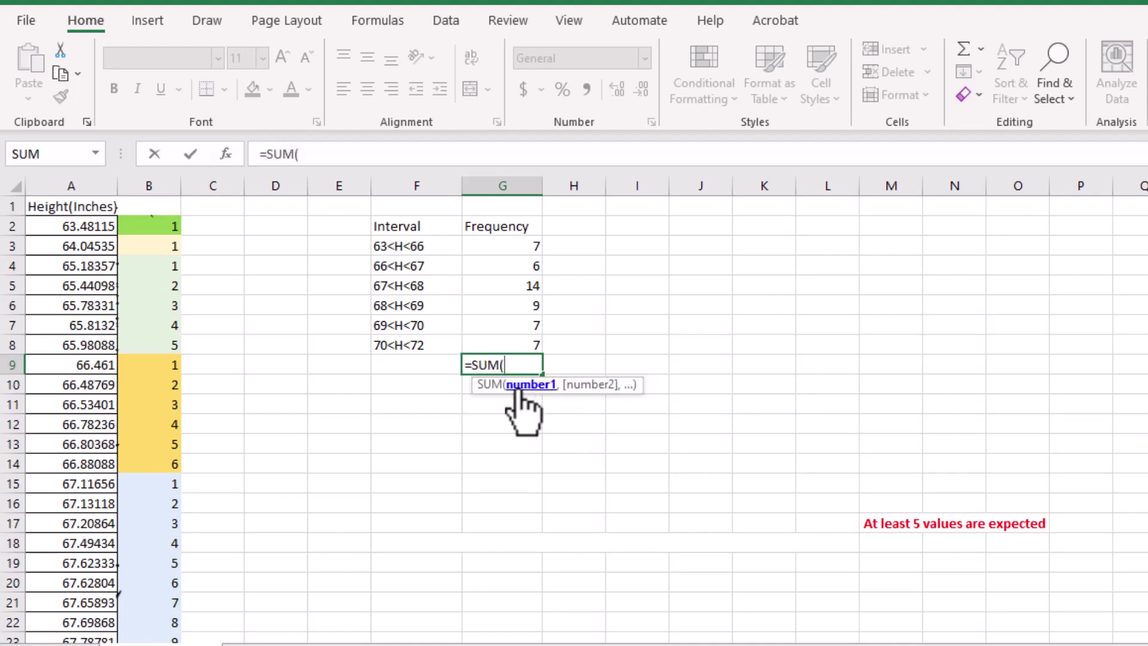
pyautogui.moveTo(502, 242); pyautogui.dragTo(516, 341)
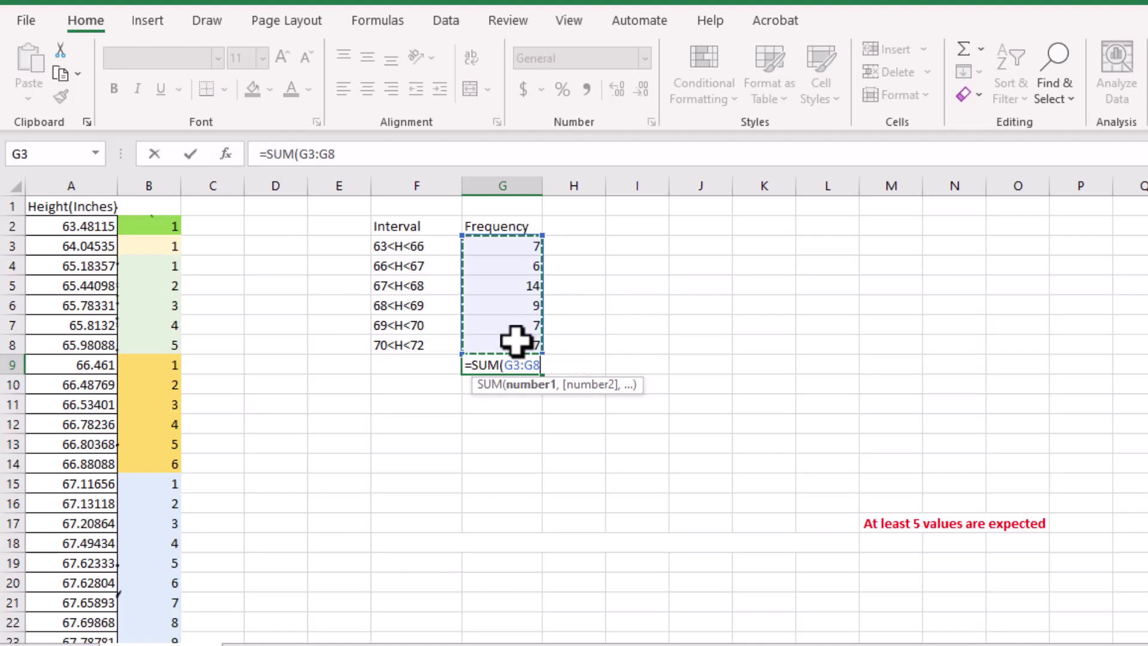
pyautogui.write(')')
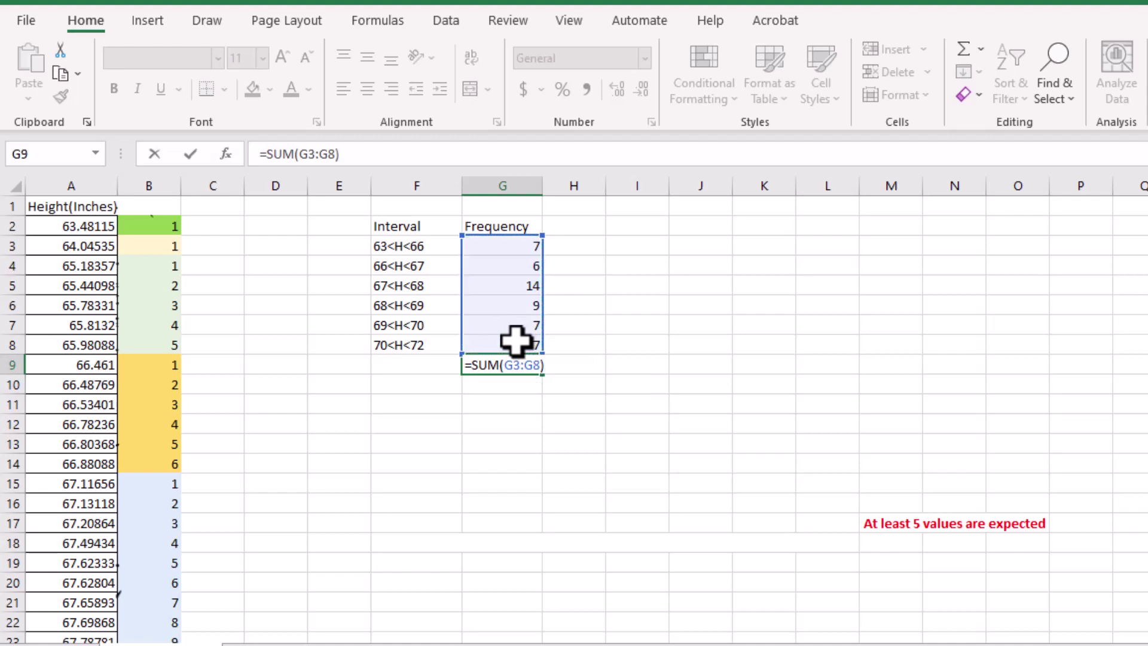
pyautogui.press('Return')
pyautogui.click(500, 362)
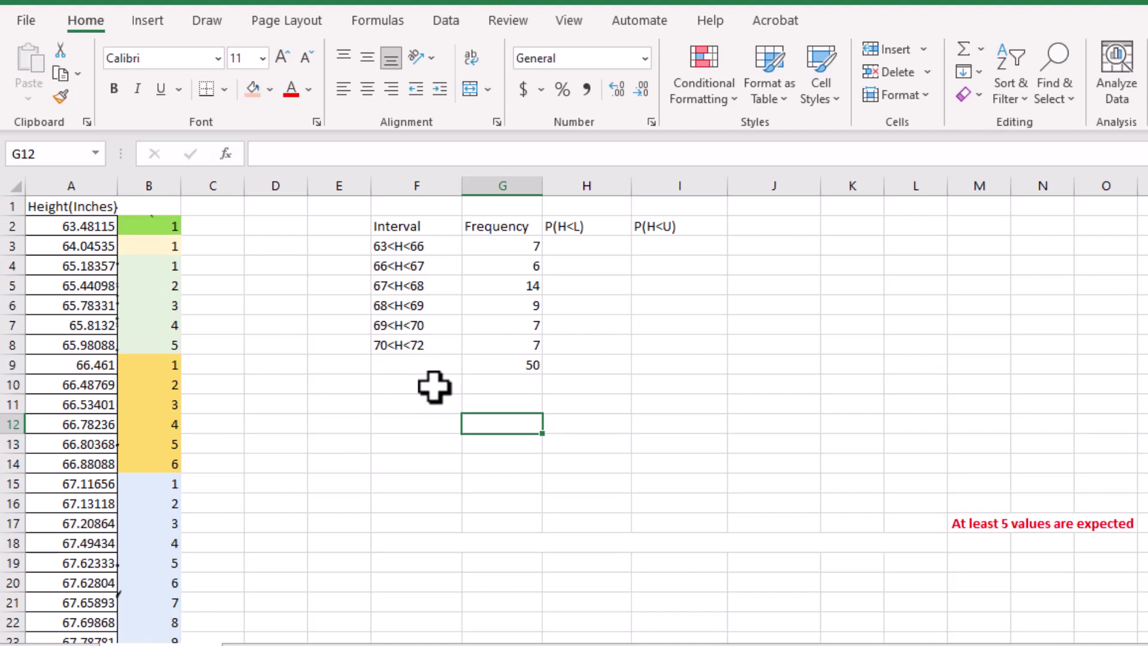
# Calculate the mean of the heights A2:A51 in cell A52 with the AVERAGE function
pyautogui.click(88, 234)
pyautogui.hotkey('ctrl', 'Down')
pyautogui.press('Down')
pyautogui.write('=')
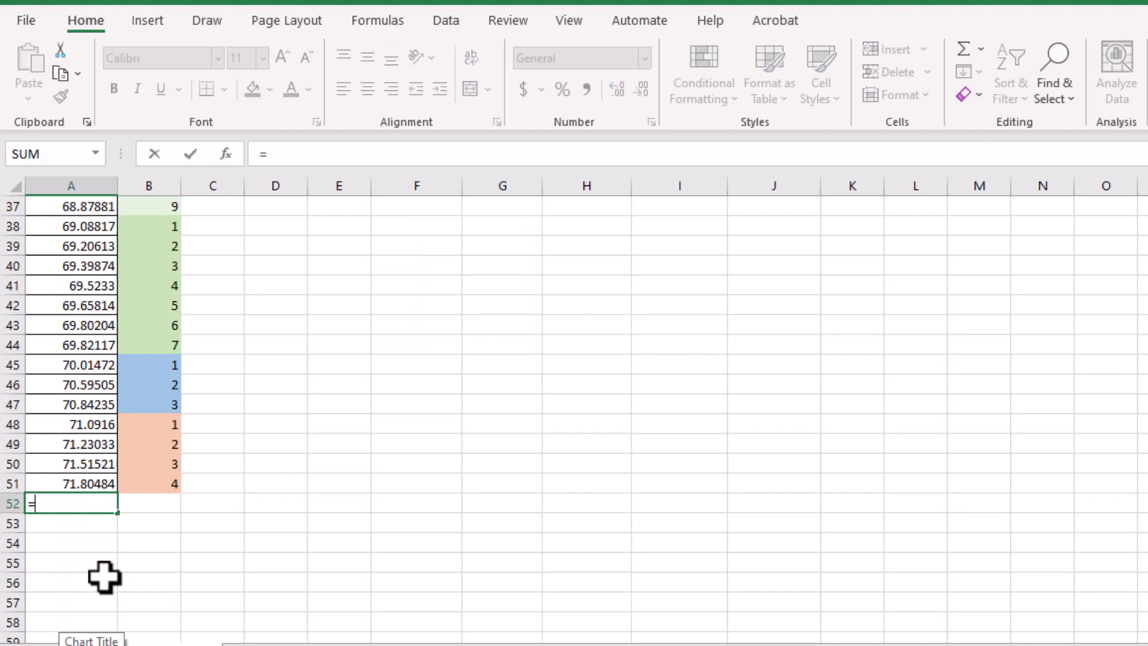
pyautogui.write('ave')
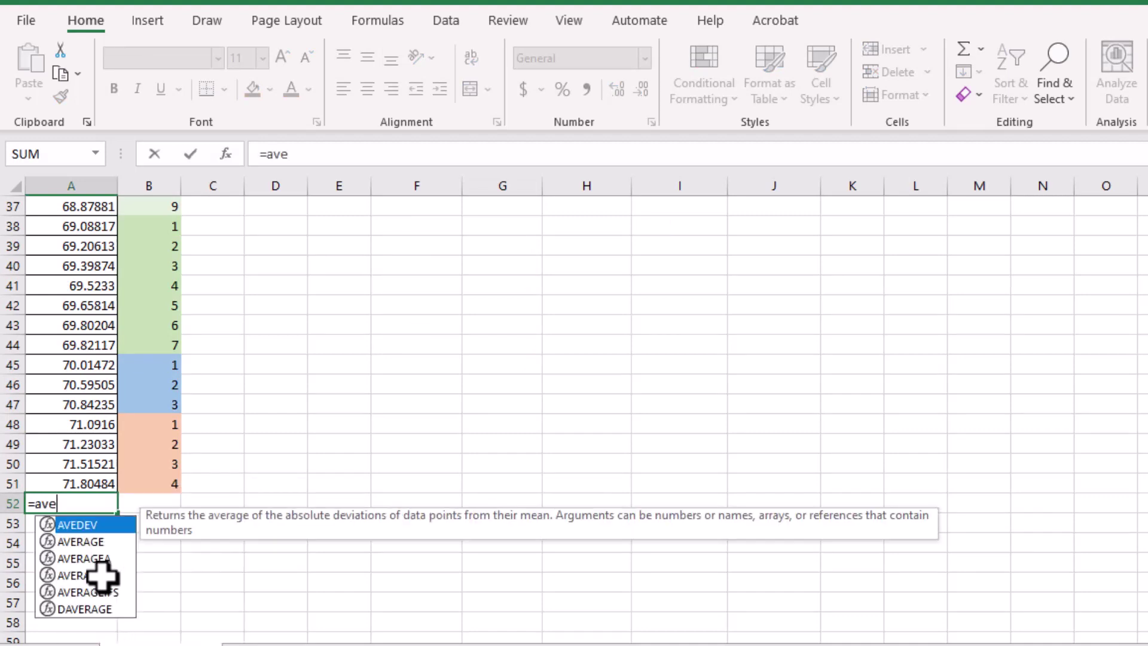
pyautogui.write('r')
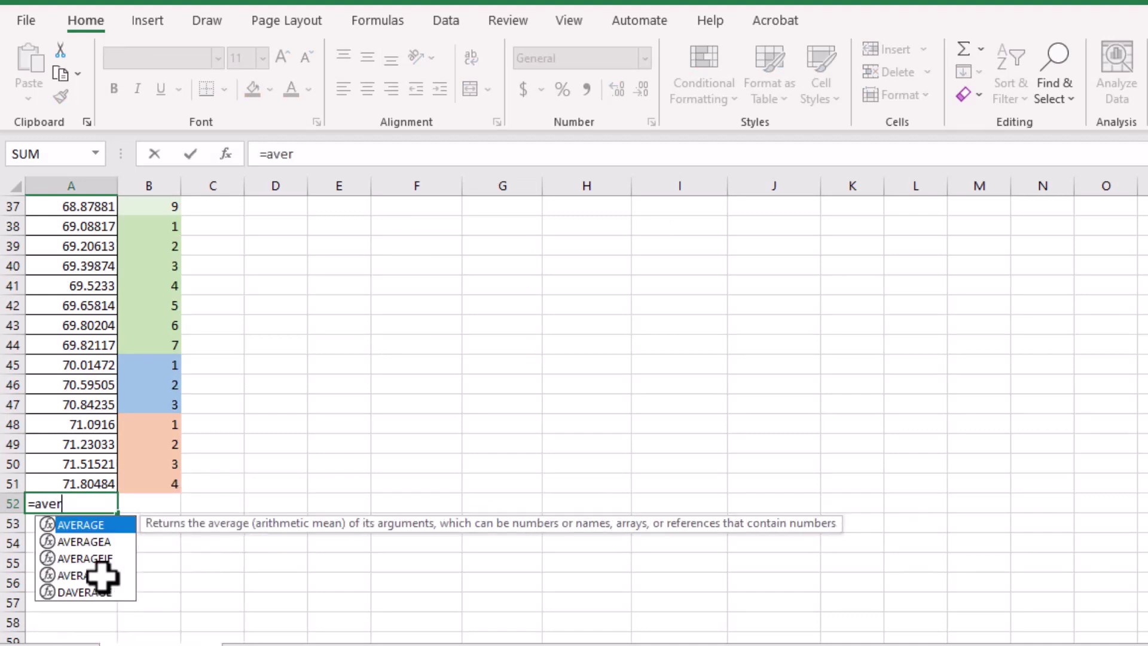
pyautogui.doubleClick(83, 527)
pyautogui.scroll(12, 60, 317)
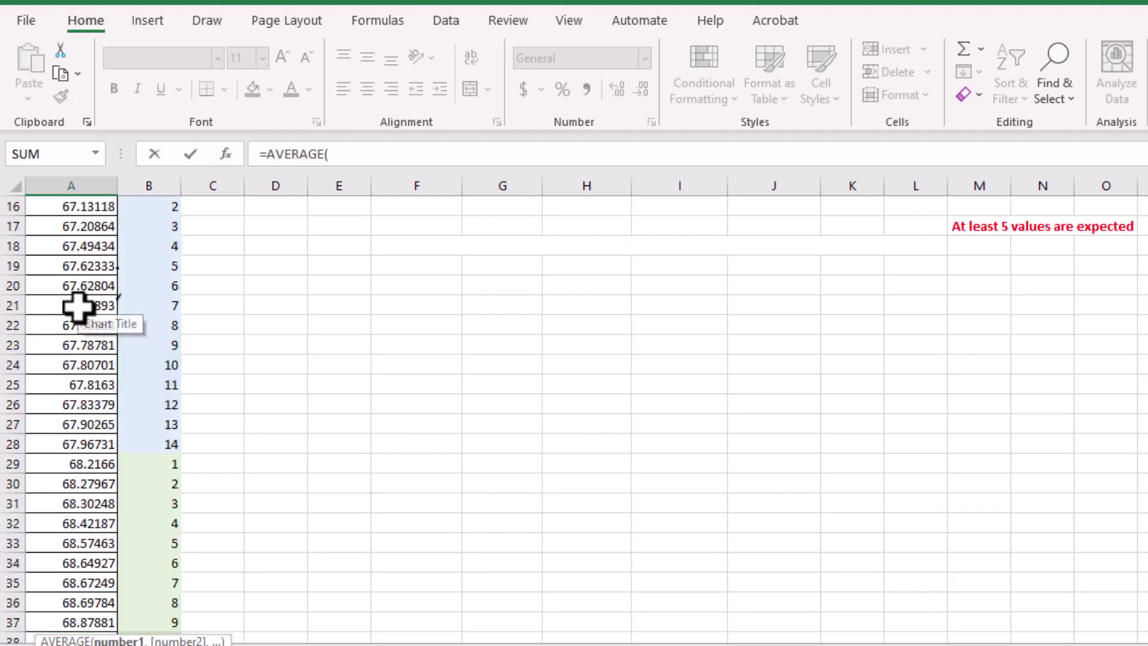
pyautogui.moveTo(77, 226); pyautogui.dragTo(83, 602)
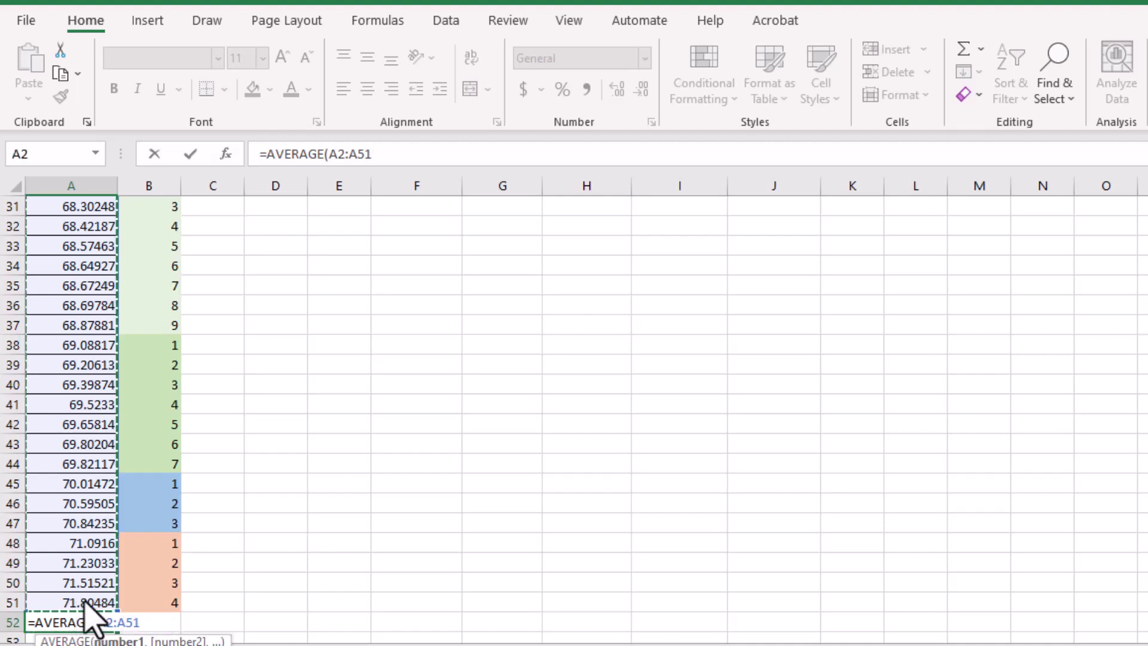
pyautogui.write(')')
pyautogui.press('Return')
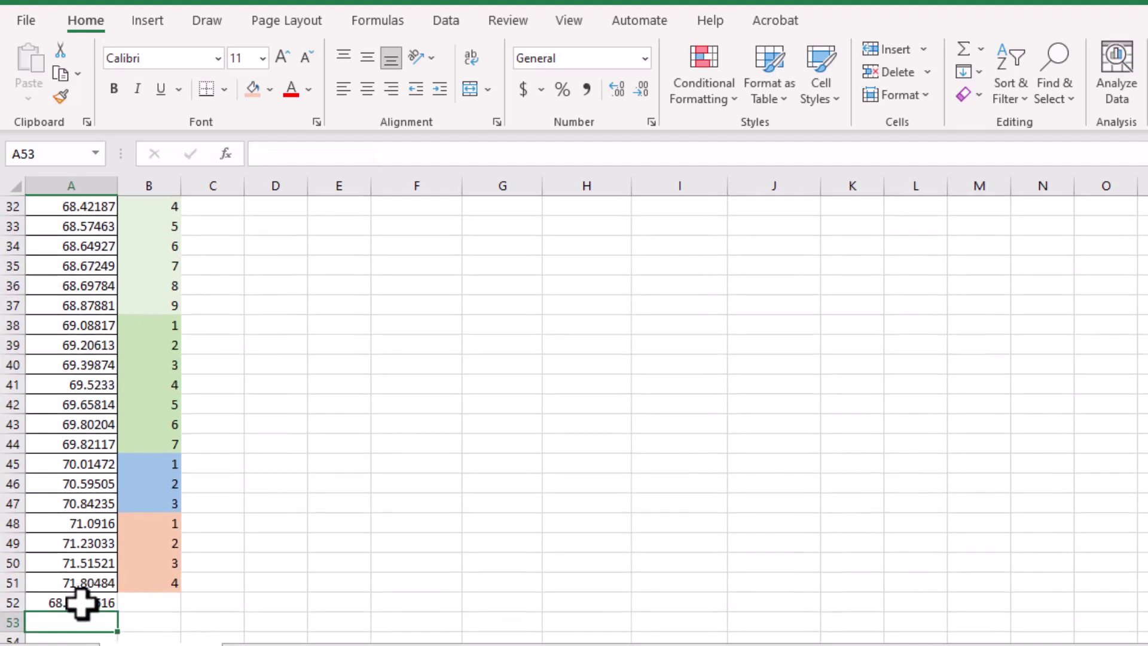
# Label cell B52 as mean and cell B53 as STD
pyautogui.click(139, 598)
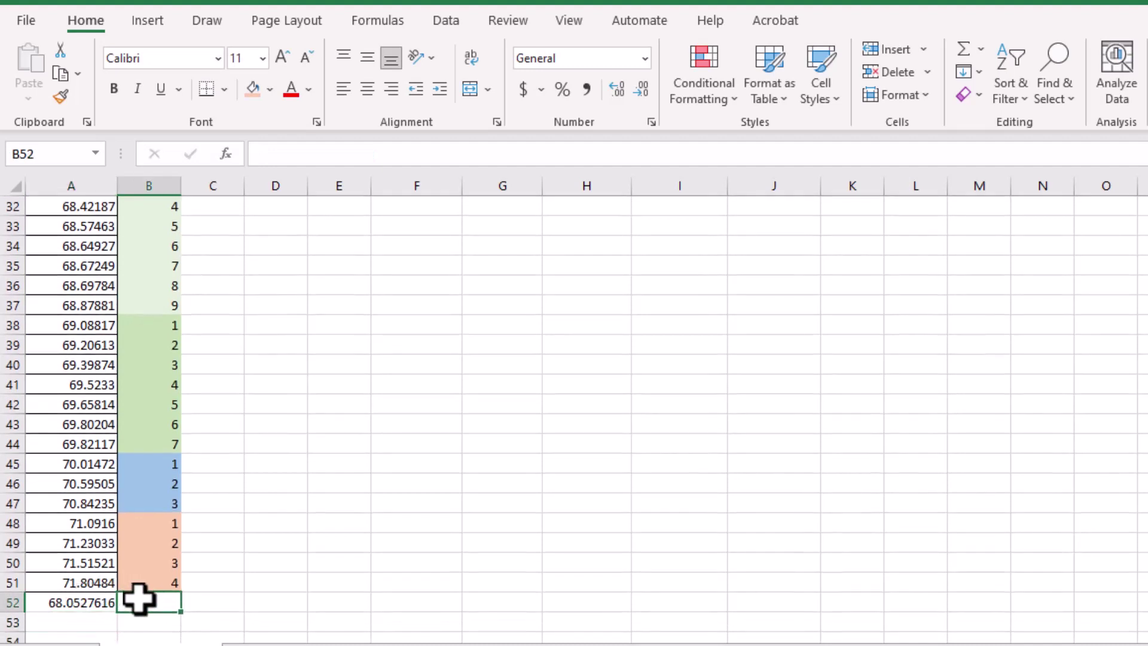
pyautogui.write('mean')
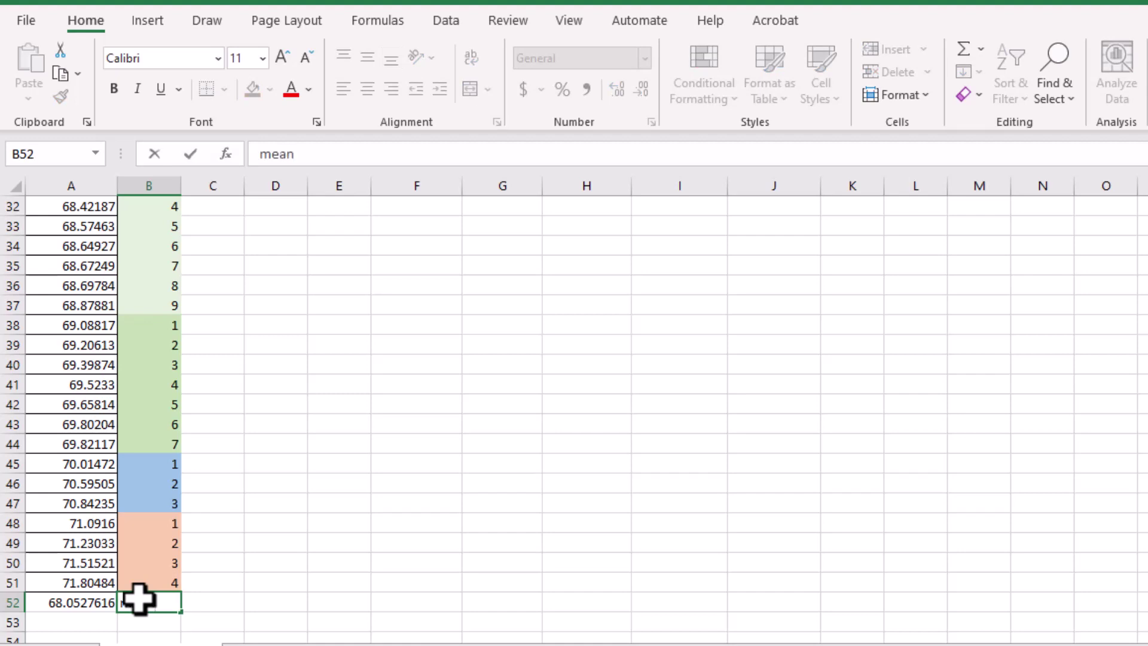
pyautogui.press('Return')
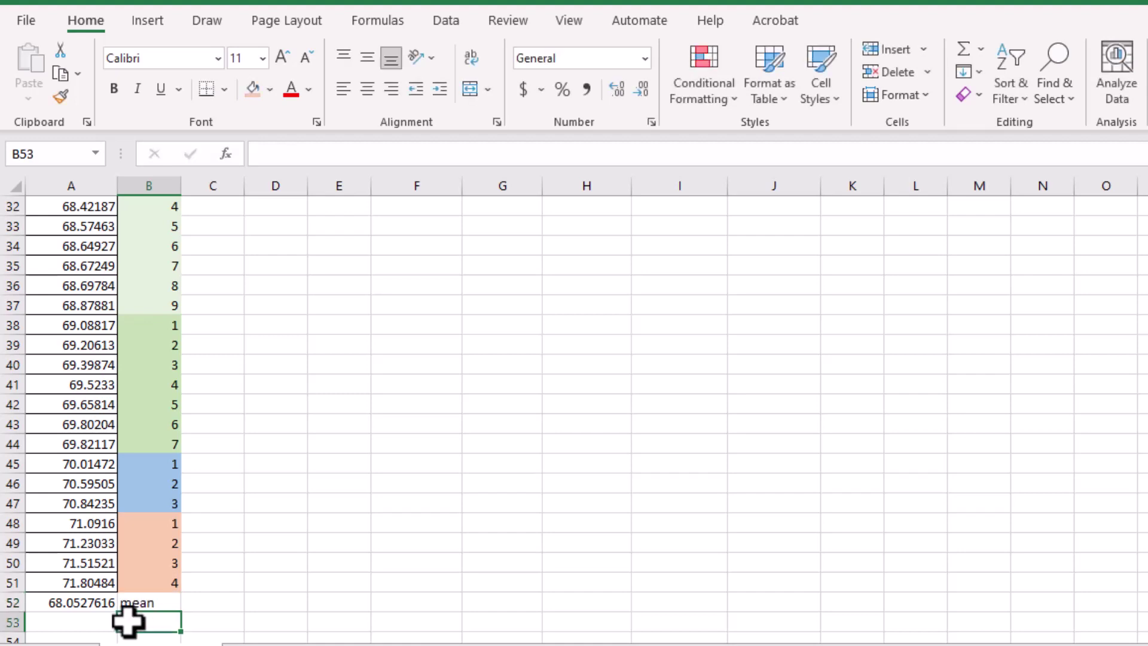
pyautogui.write('STD')
# Calculate the sample standard deviation of the heights A2:A51 in cell A53 with the STDEV.S function
pyautogui.click(70, 622)
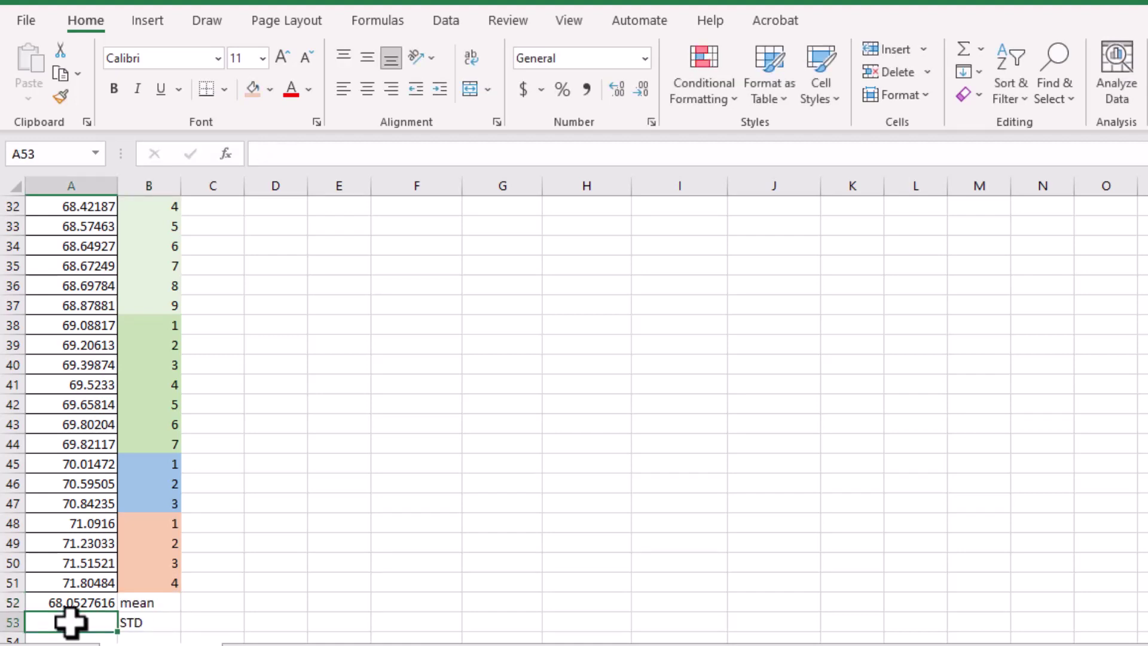
pyautogui.write('=')
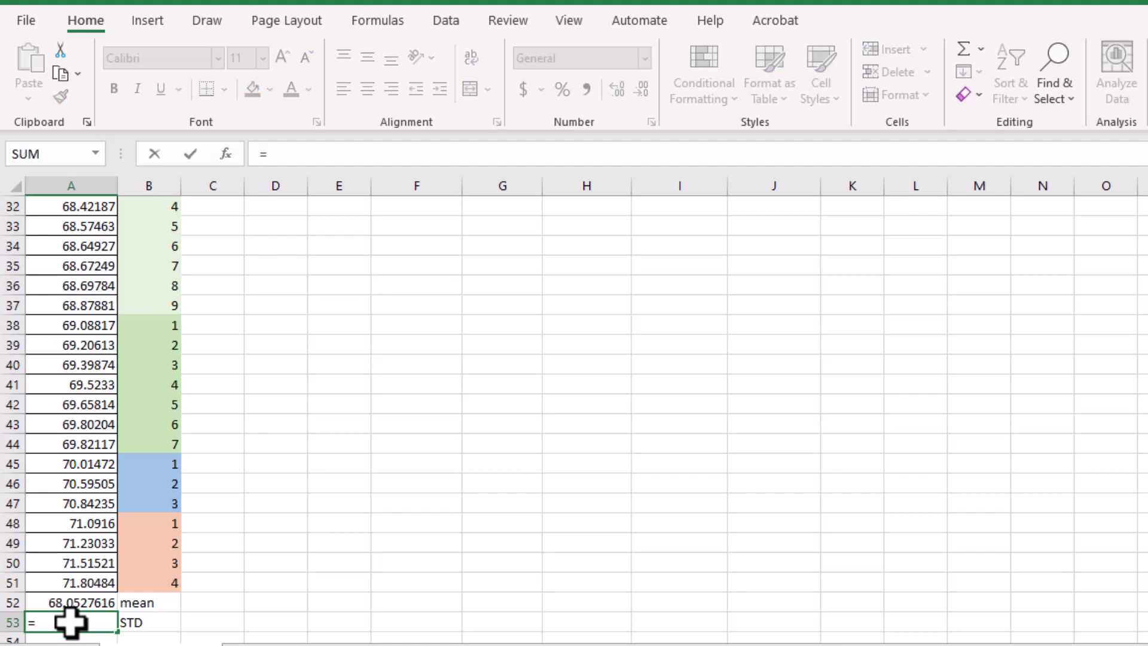
pyautogui.write('s')
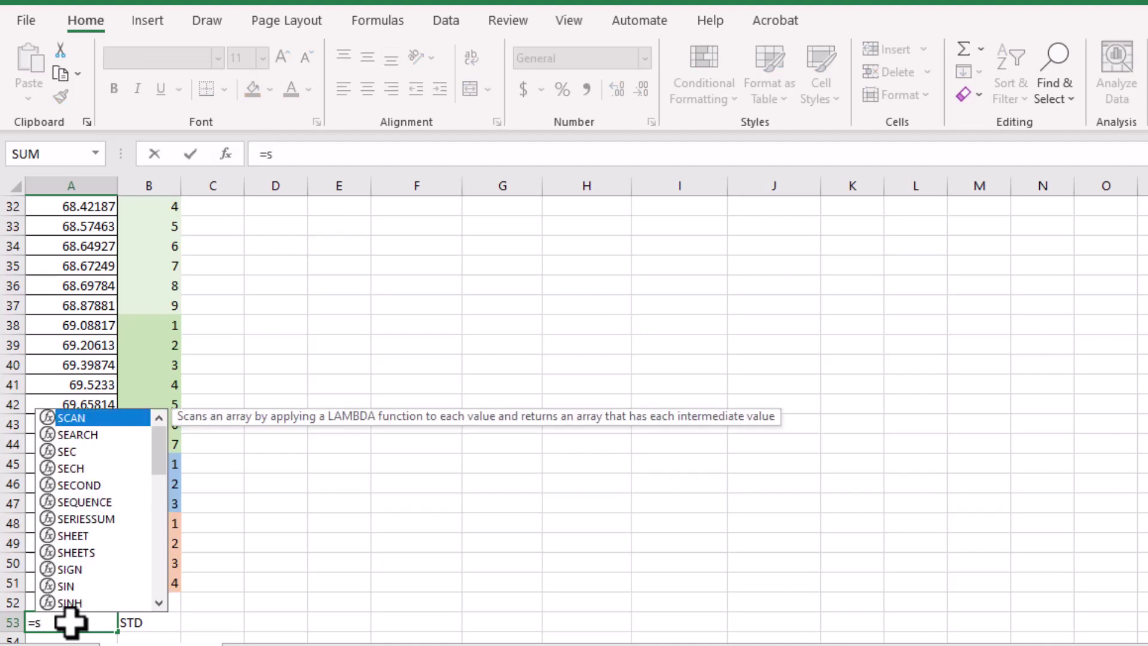
pyautogui.write('t')
pyautogui.click(90, 503)
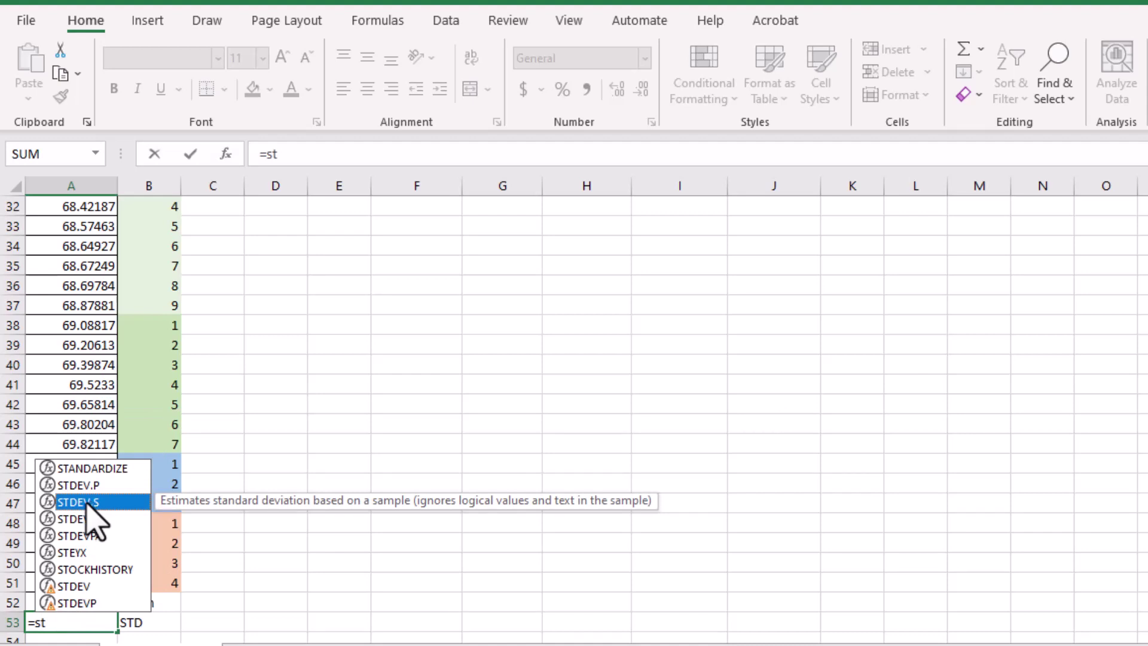
pyautogui.doubleClick(90, 504)
pyautogui.scroll(3, 69, 326)
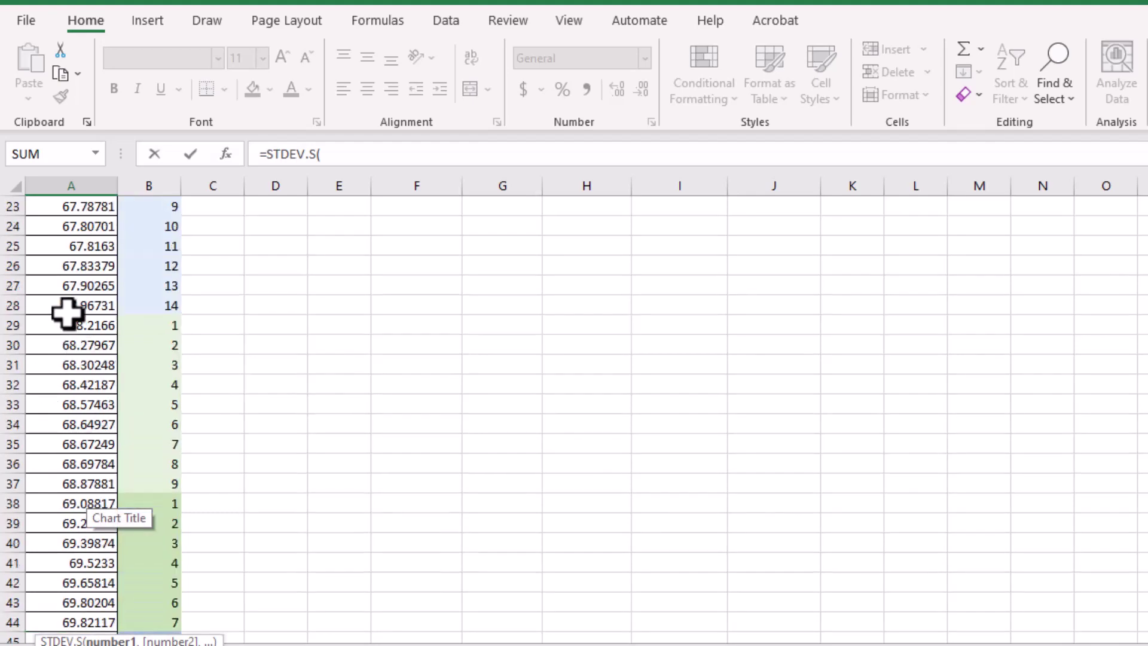
pyautogui.scroll(7, 67, 315)
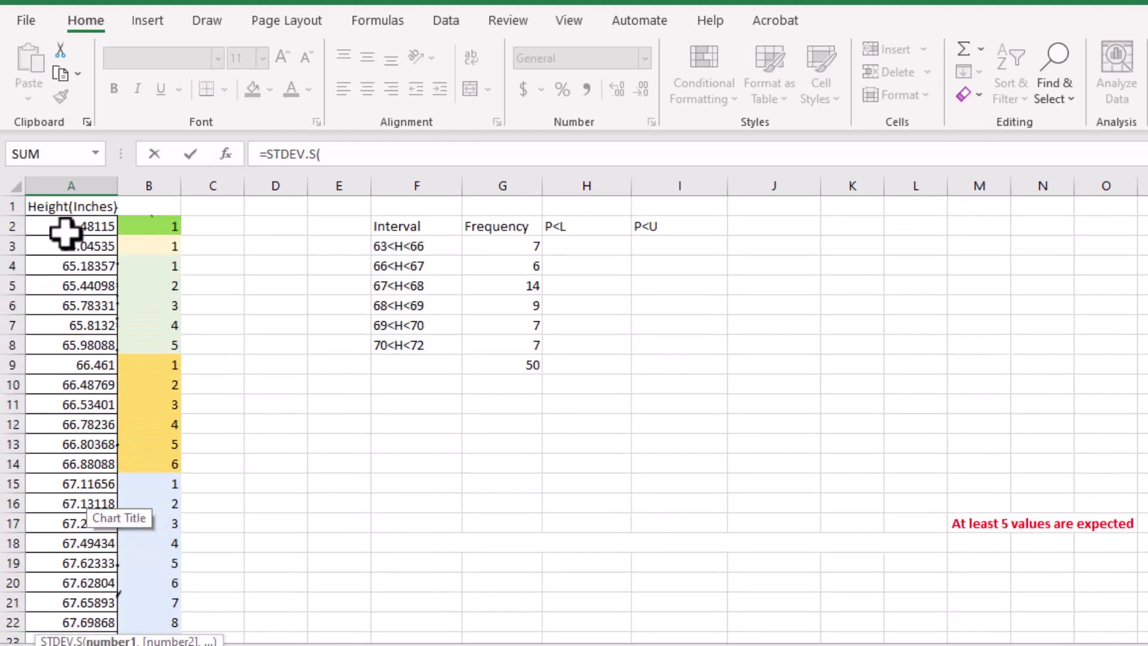
pyautogui.moveTo(77, 231); pyautogui.dragTo(79, 581)
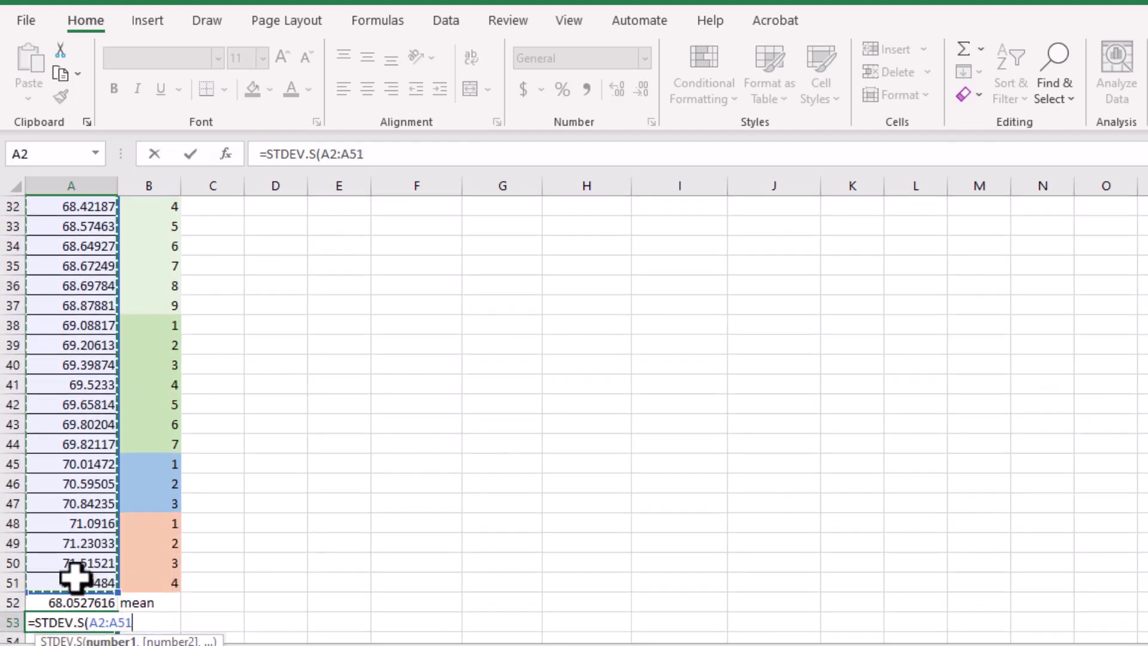
pyautogui.write(')')
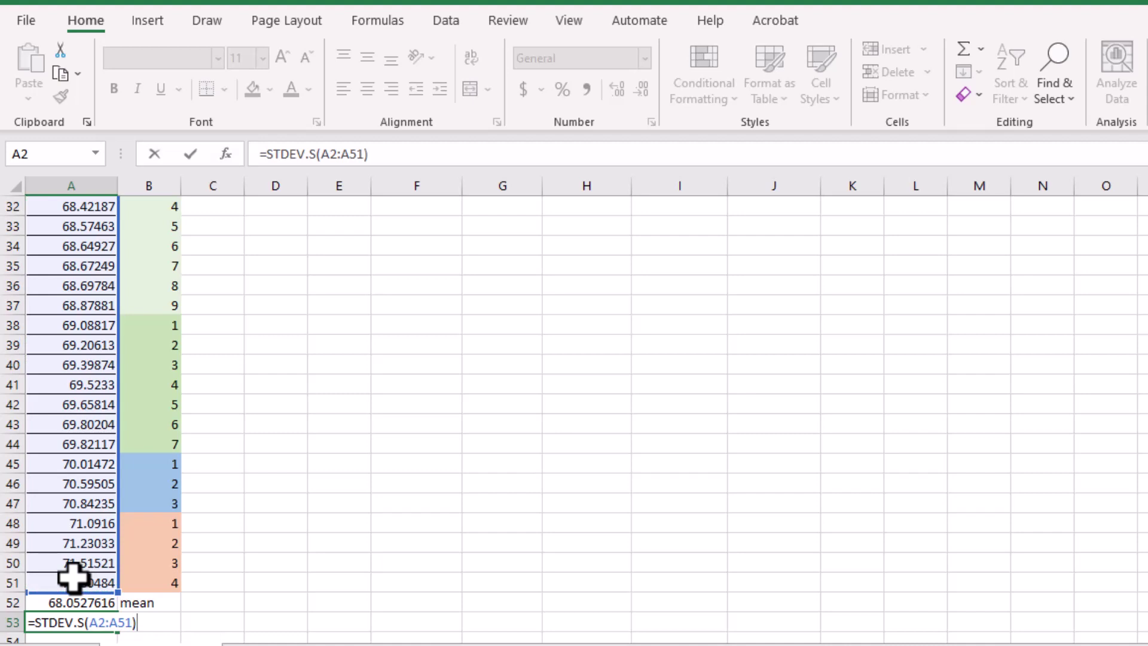
pyautogui.press('Return')
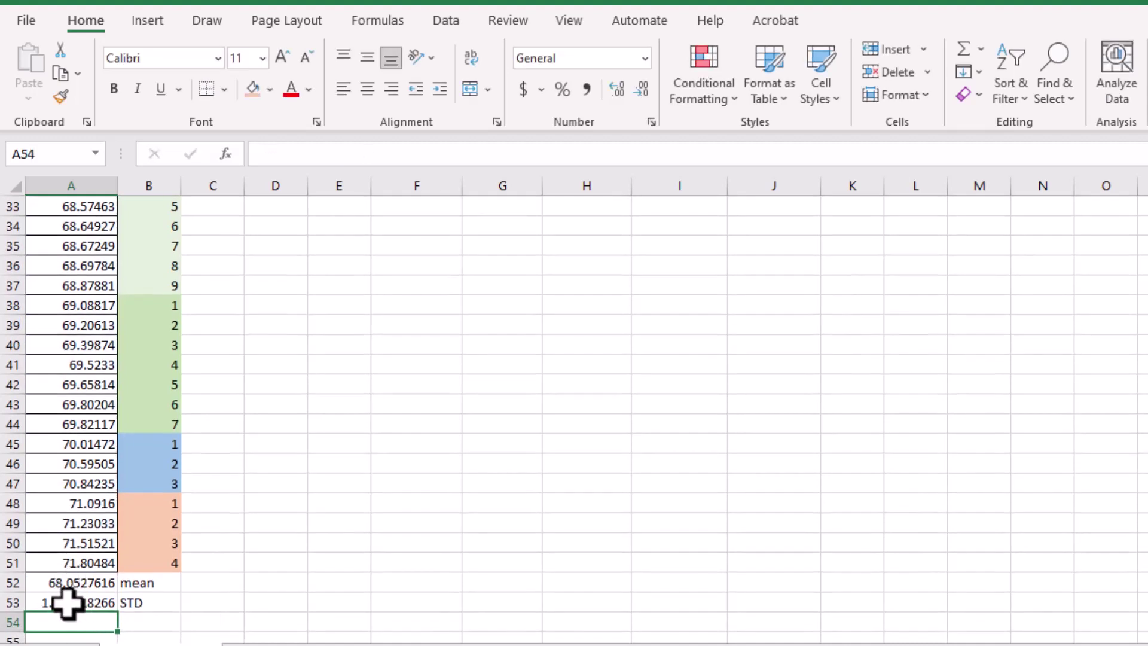
# Select the mean and standard deviation with their labels in A52:B53 and bring up the cell commands
pyautogui.click(68, 601)
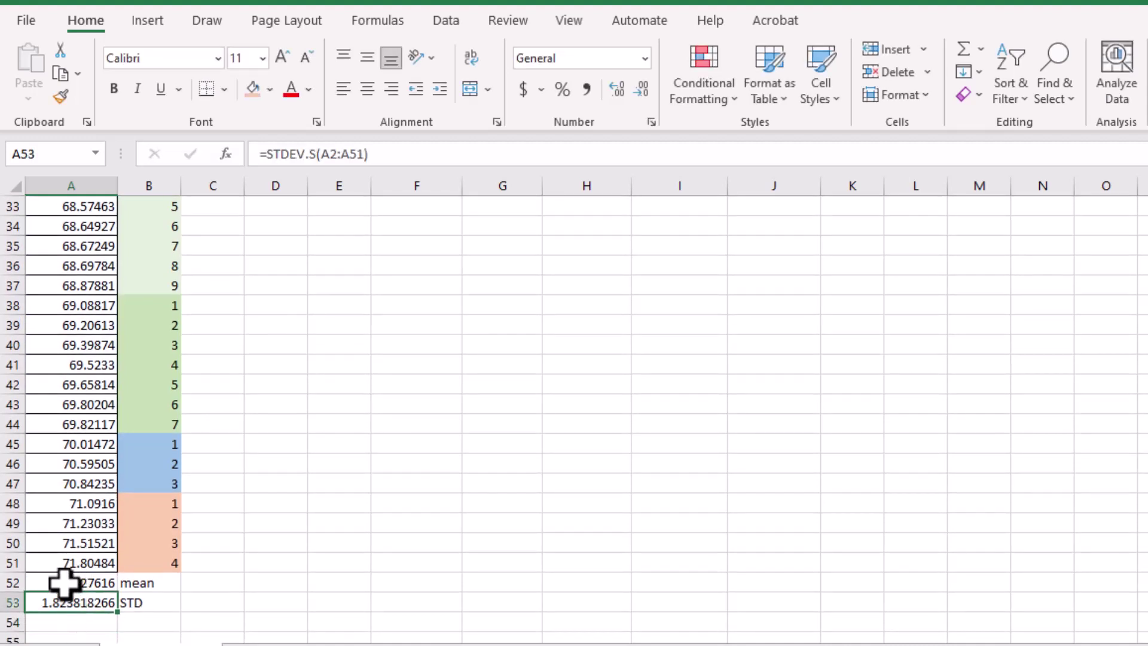
pyautogui.moveTo(64, 583); pyautogui.dragTo(138, 605)
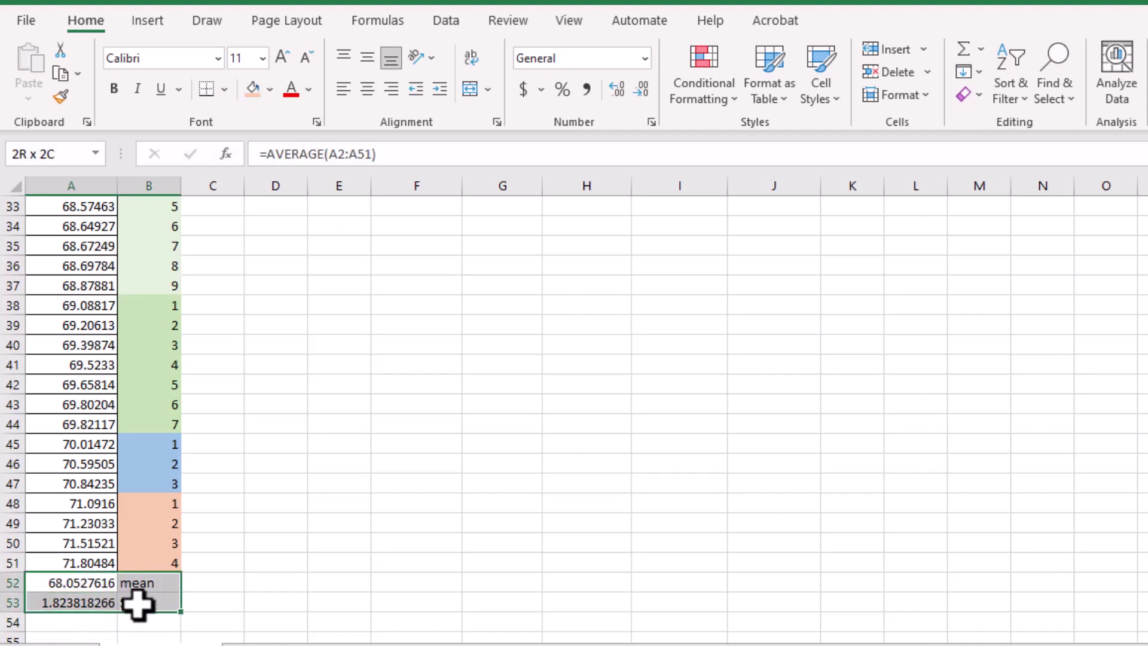
pyautogui.rightClick(138, 595)
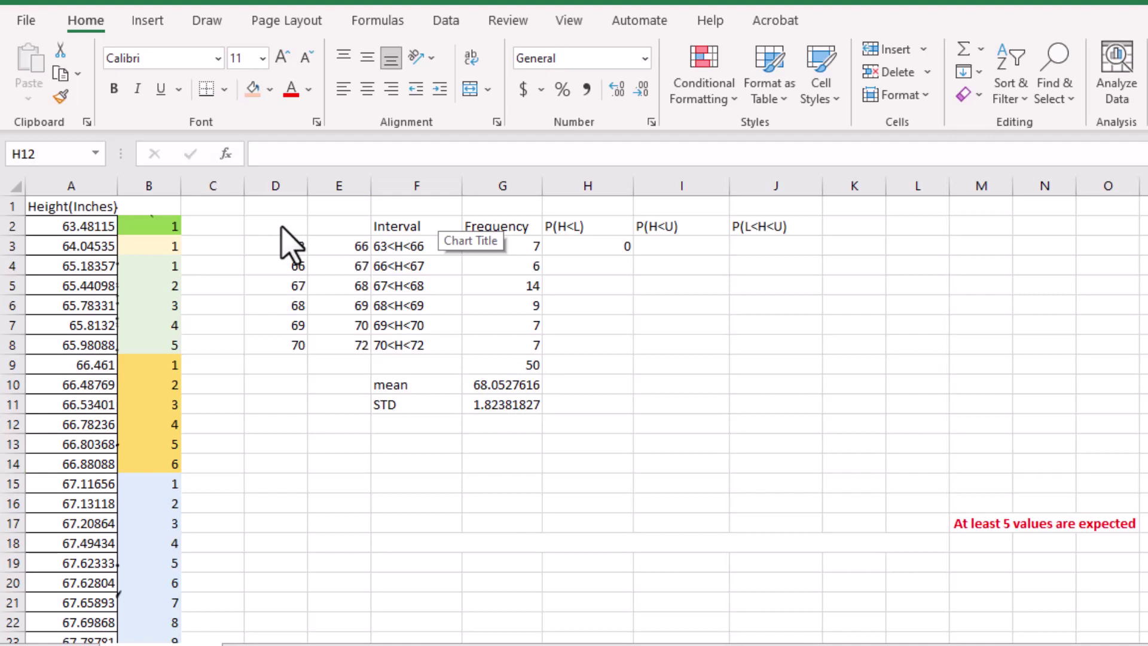
# Head the lower and upper interval limit columns with L in D2 and U in E2
pyautogui.click(282, 224)
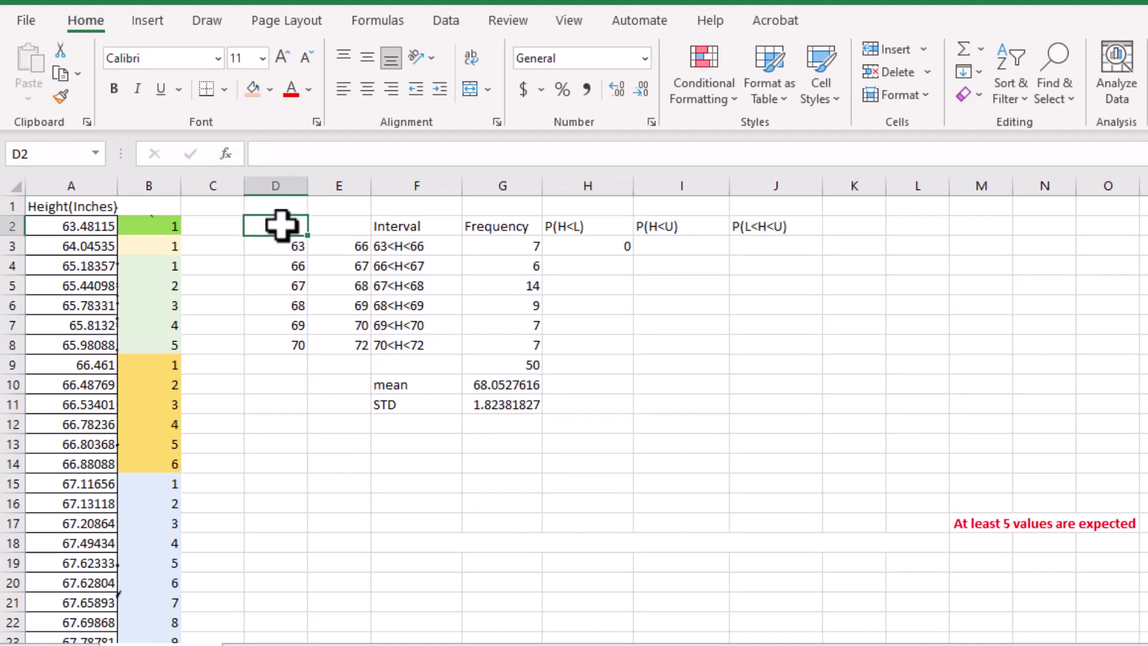
pyautogui.write('L')
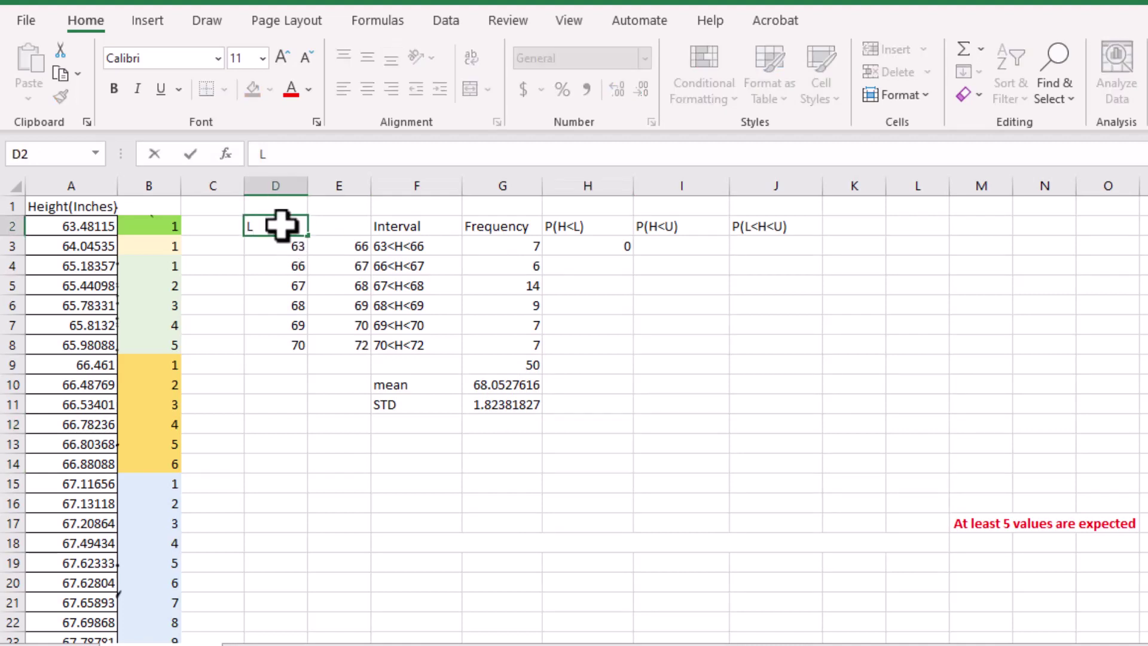
pyautogui.click(338, 225)
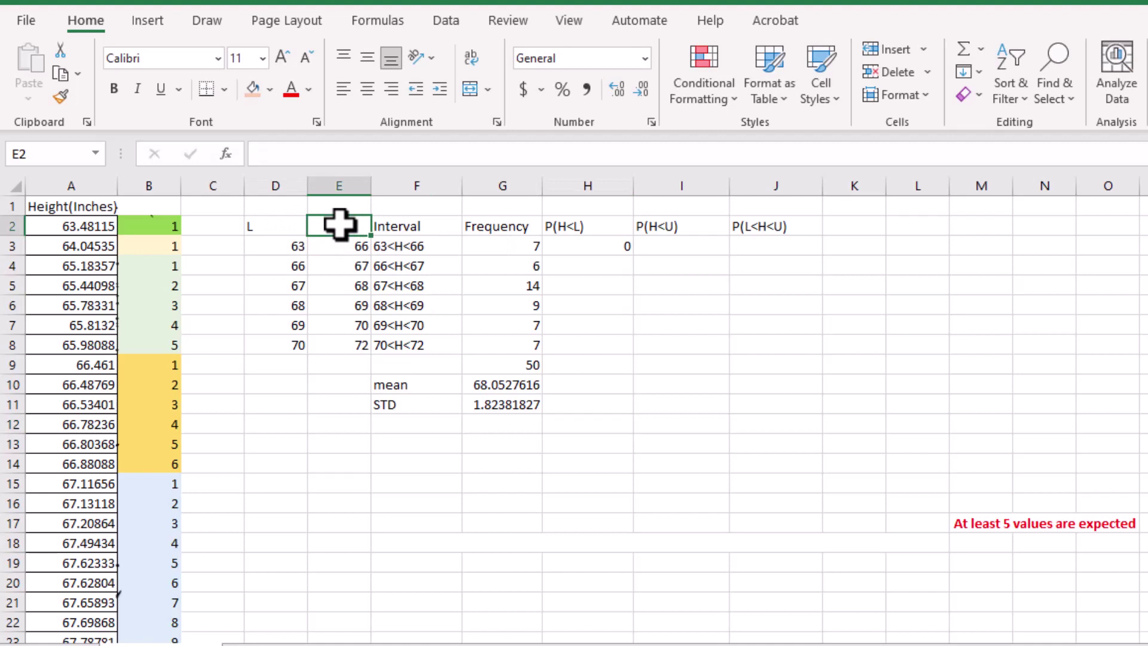
pyautogui.write('U')
pyautogui.click(350, 268)
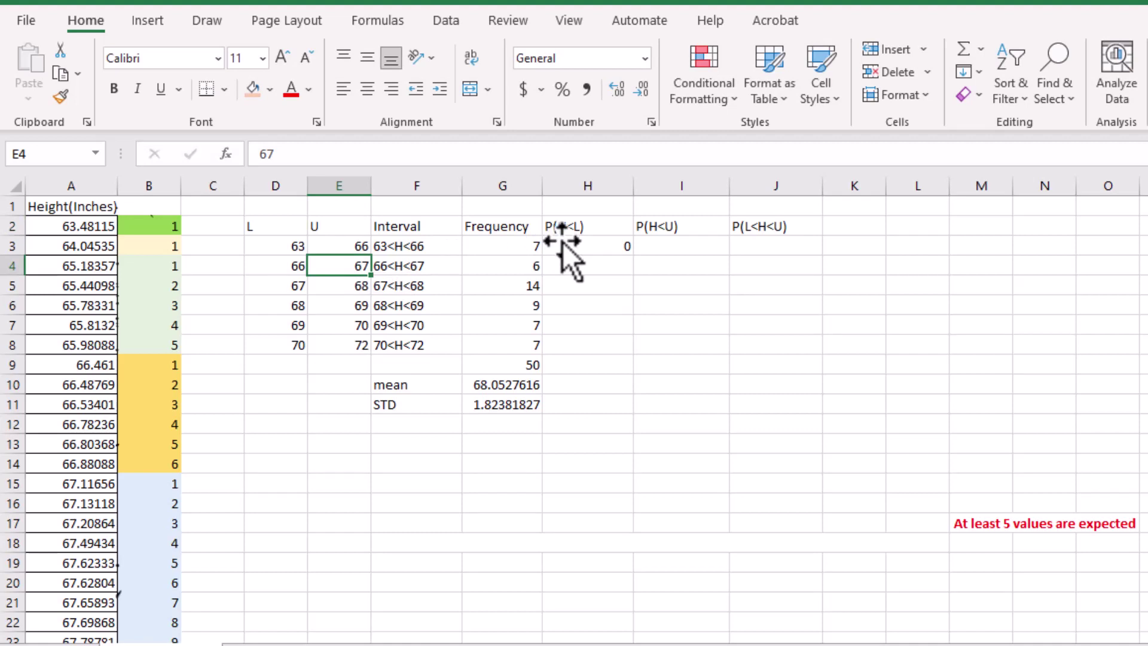
# Calculate P(H<L) for the 66<H<67 interval in cell H4 with =NORM.DIST(D4,G10,G11,TRUE)
pyautogui.click(611, 258)
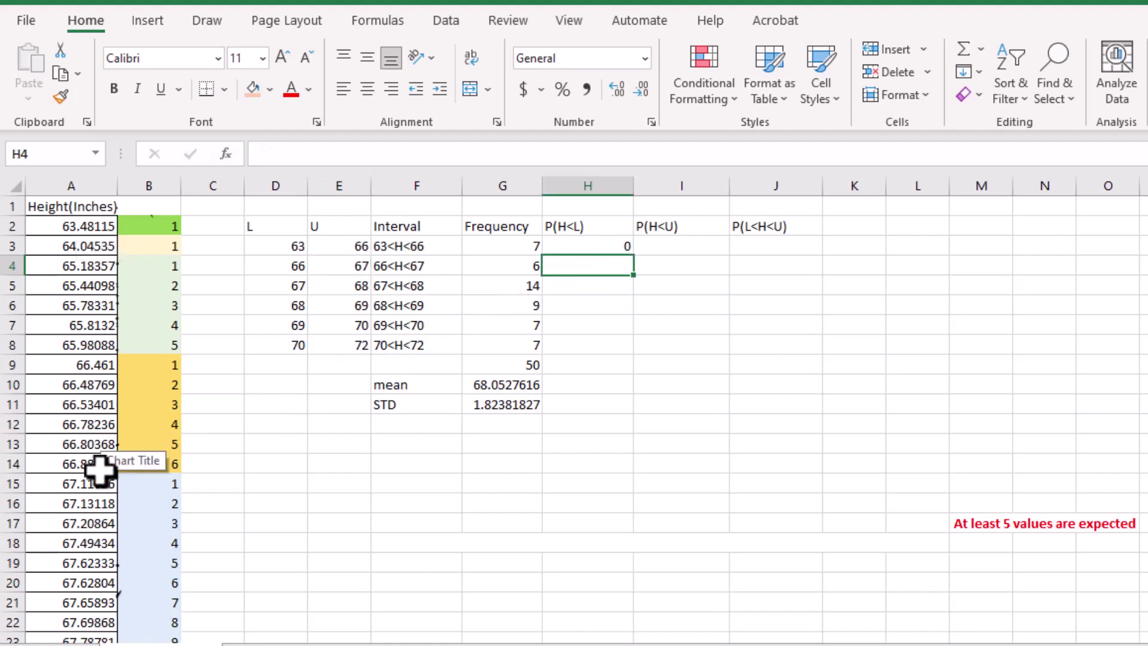
pyautogui.doubleClick(598, 266)
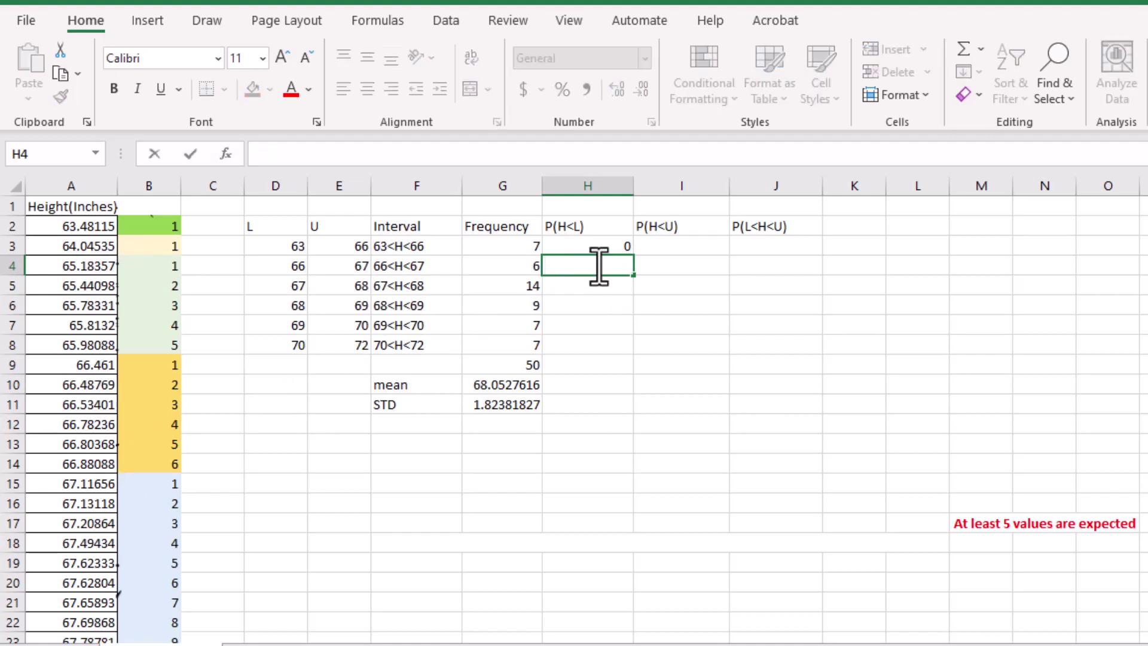
pyautogui.write('=')
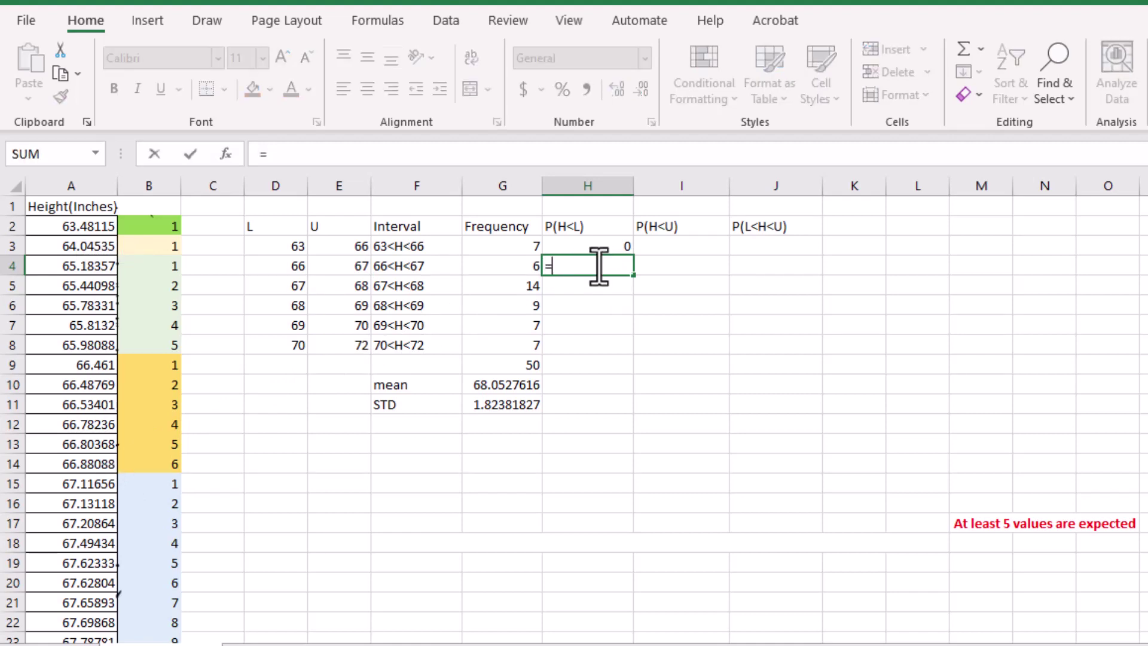
pyautogui.write('no')
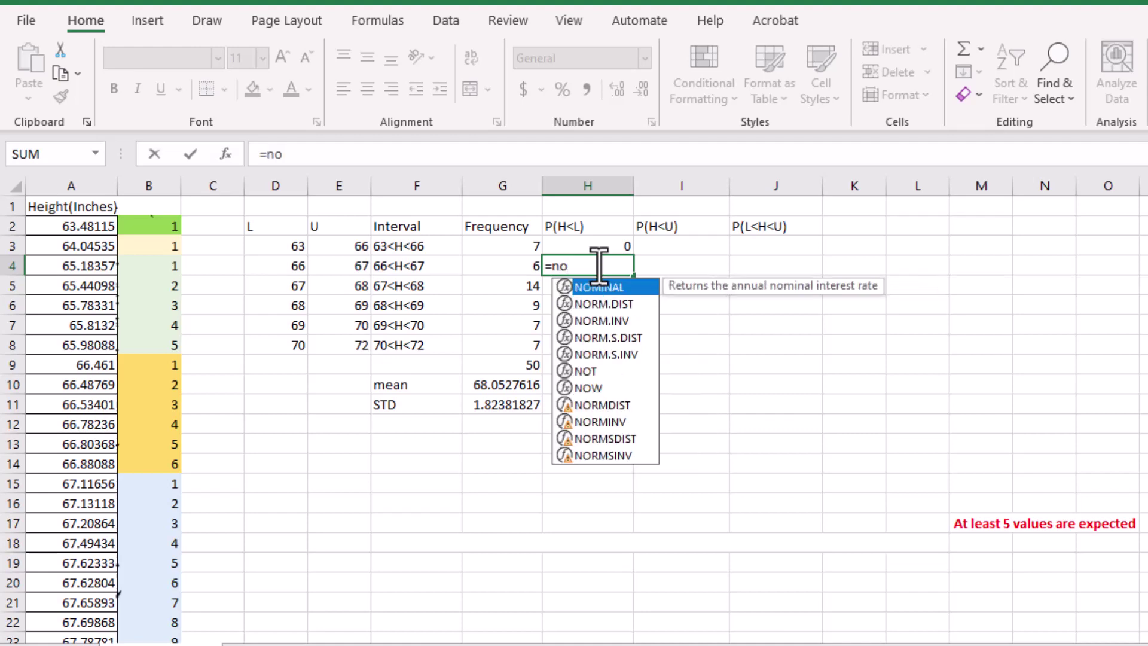
pyautogui.write('rm')
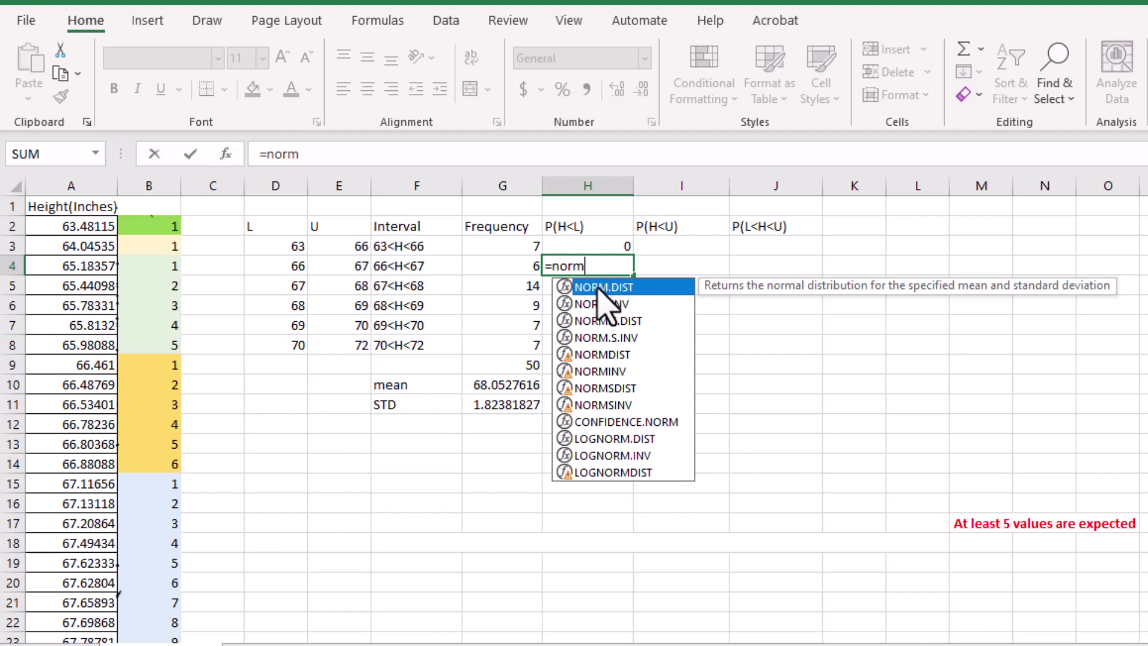
pyautogui.doubleClick(598, 289)
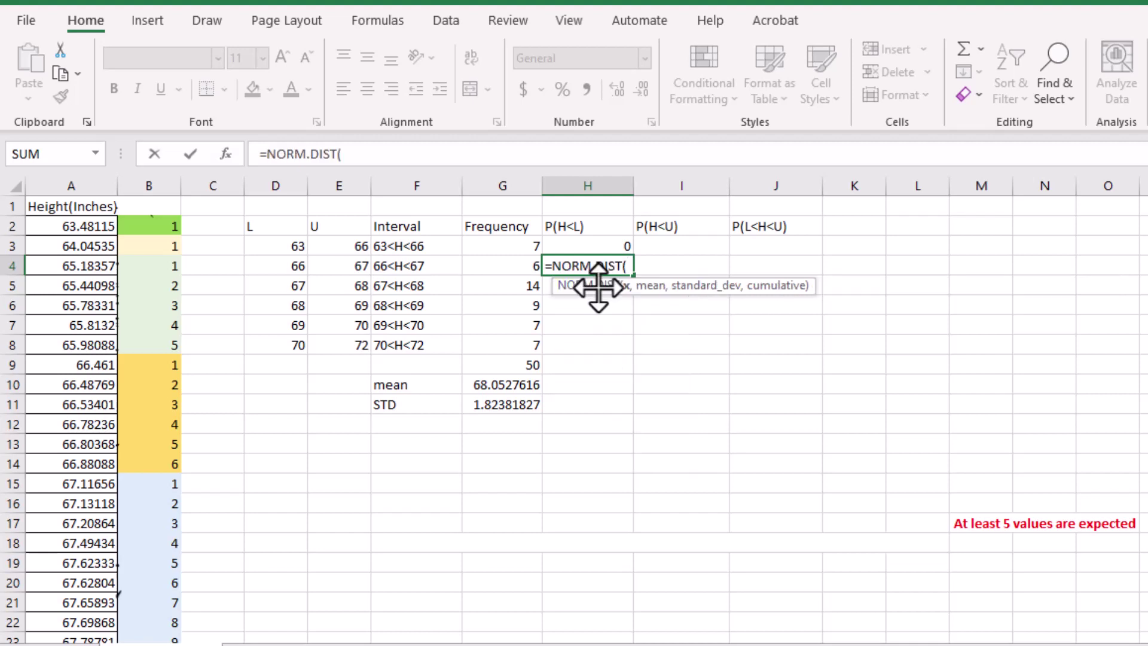
pyautogui.click(295, 268)
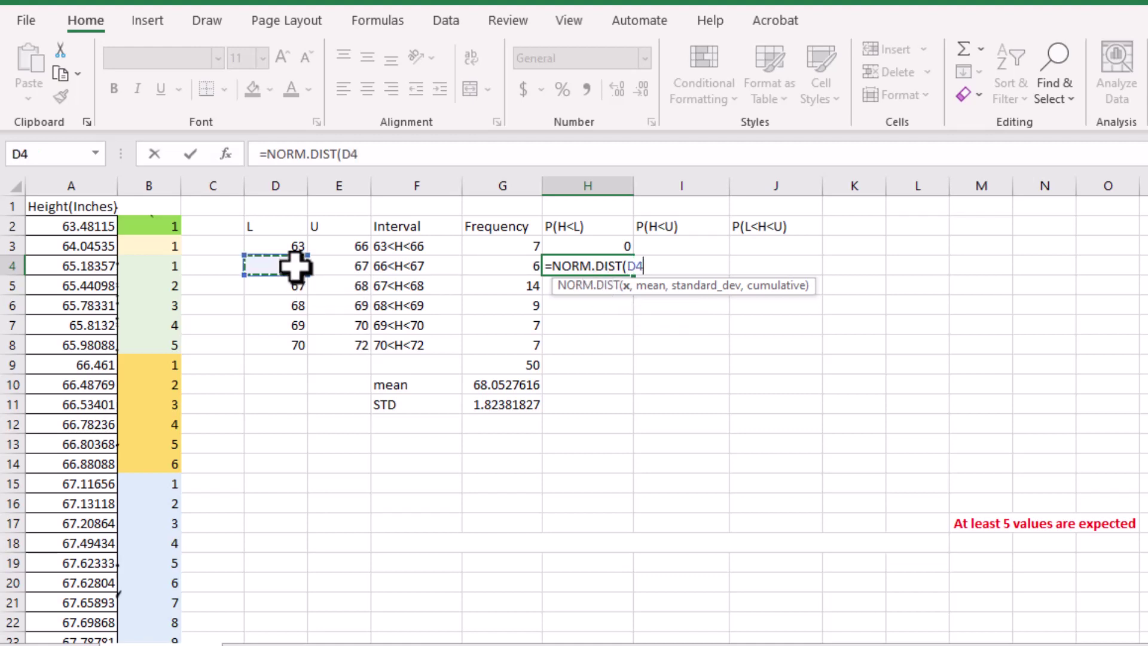
pyautogui.write(',')
pyautogui.click(505, 384)
pyautogui.write(',')
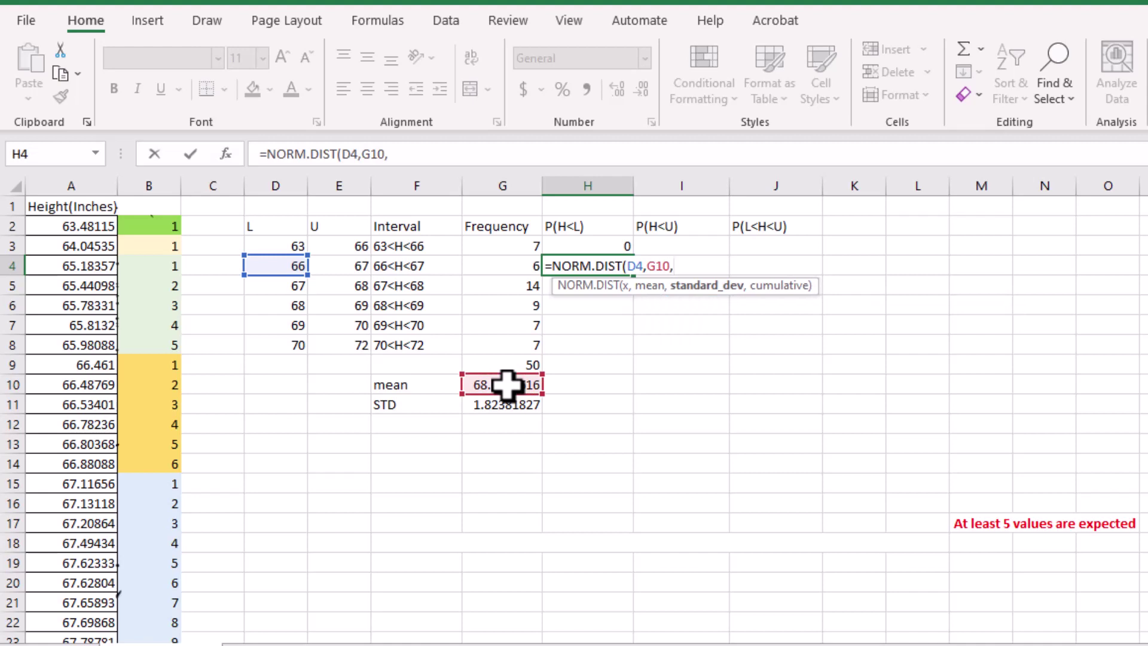
pyautogui.click(501, 405)
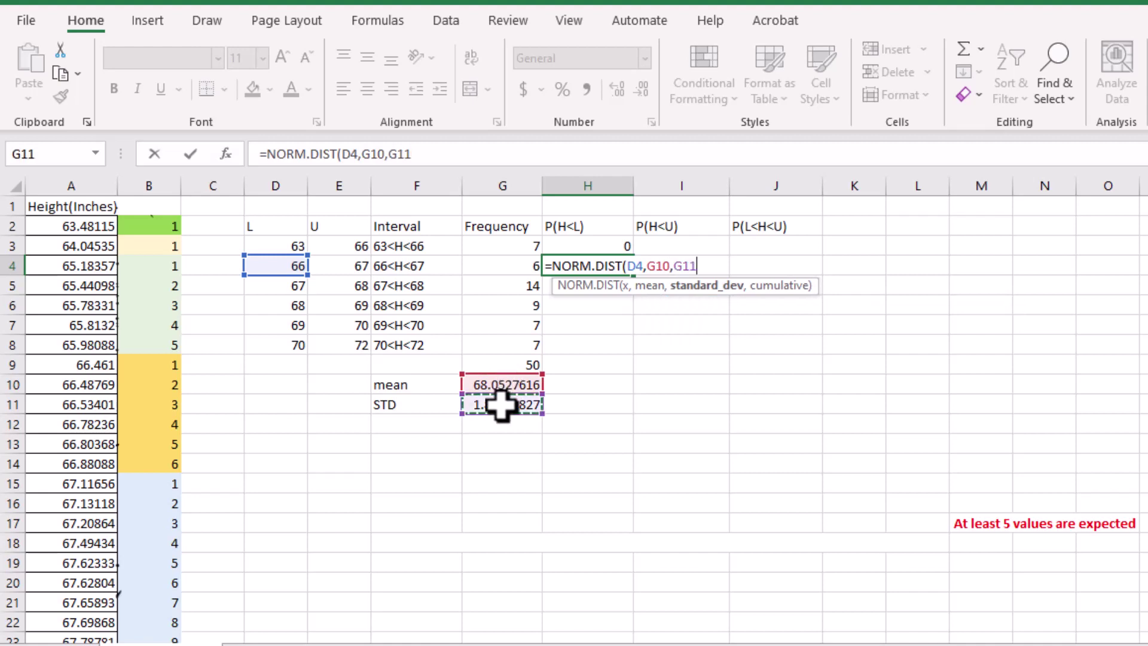
pyautogui.write(',')
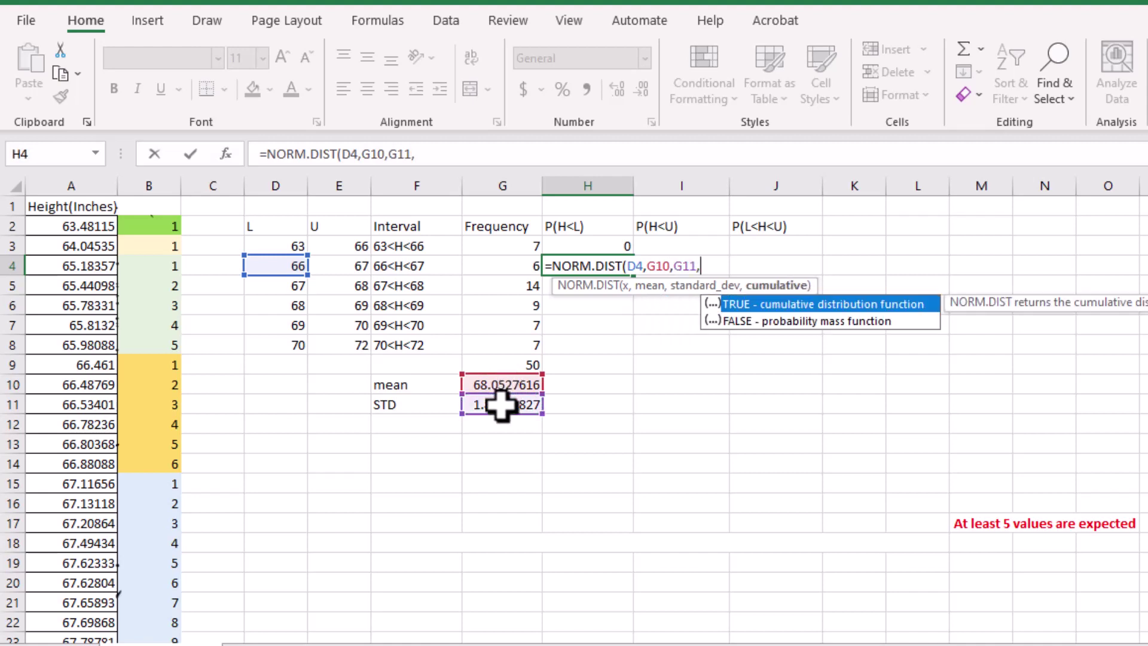
pyautogui.doubleClick(741, 305)
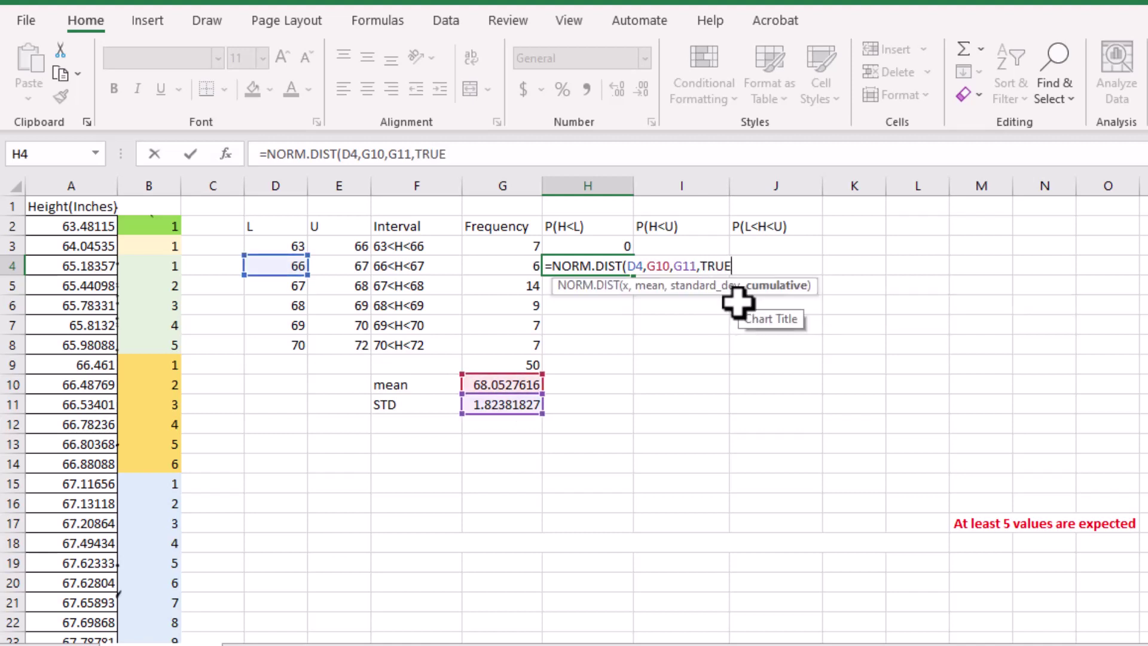
pyautogui.write(')')
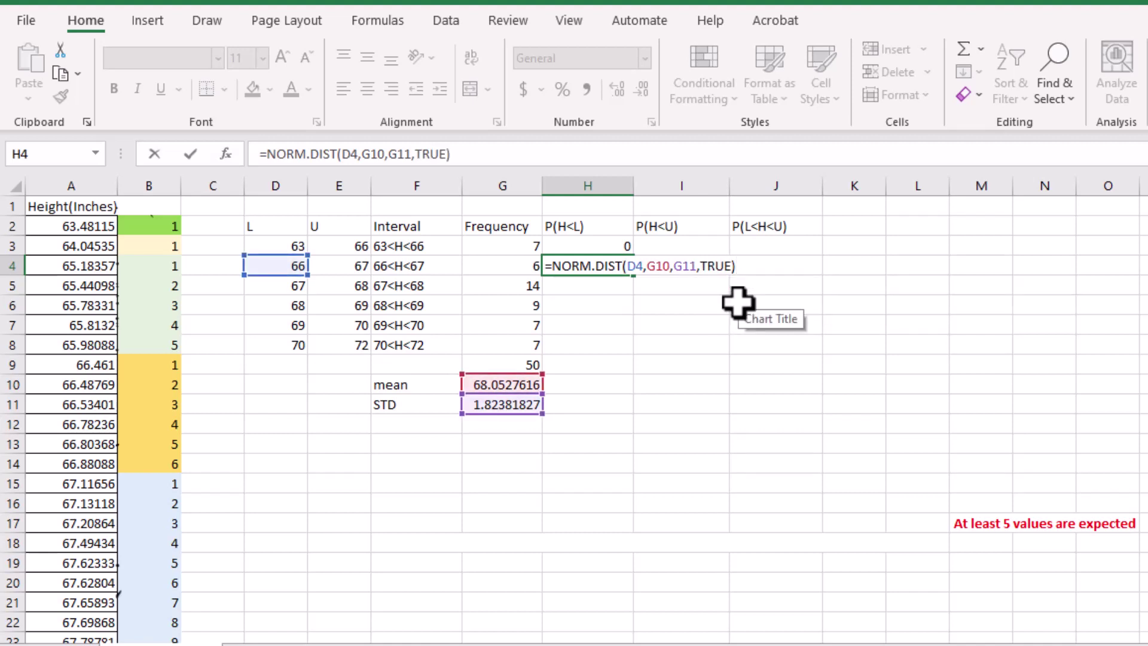
pyautogui.press('Return')
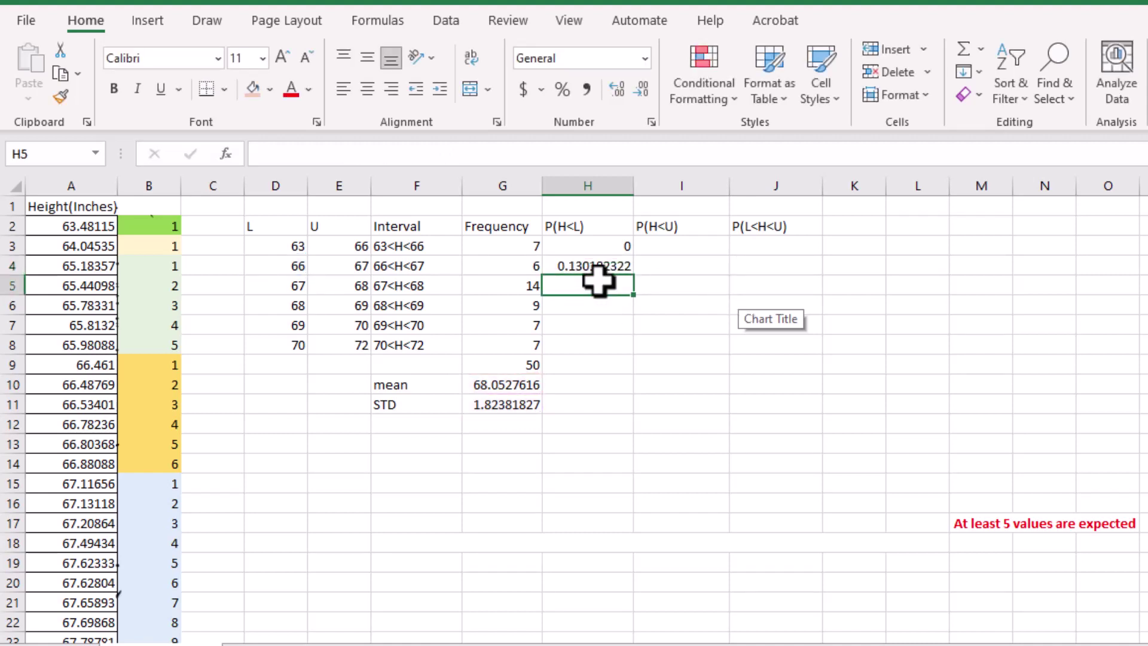
# Calculate P(H<L) for the 67<H<68 interval in cell H5 with =NORM.DIST(D5,G10,G11,TRUE)
pyautogui.doubleClick(599, 282)
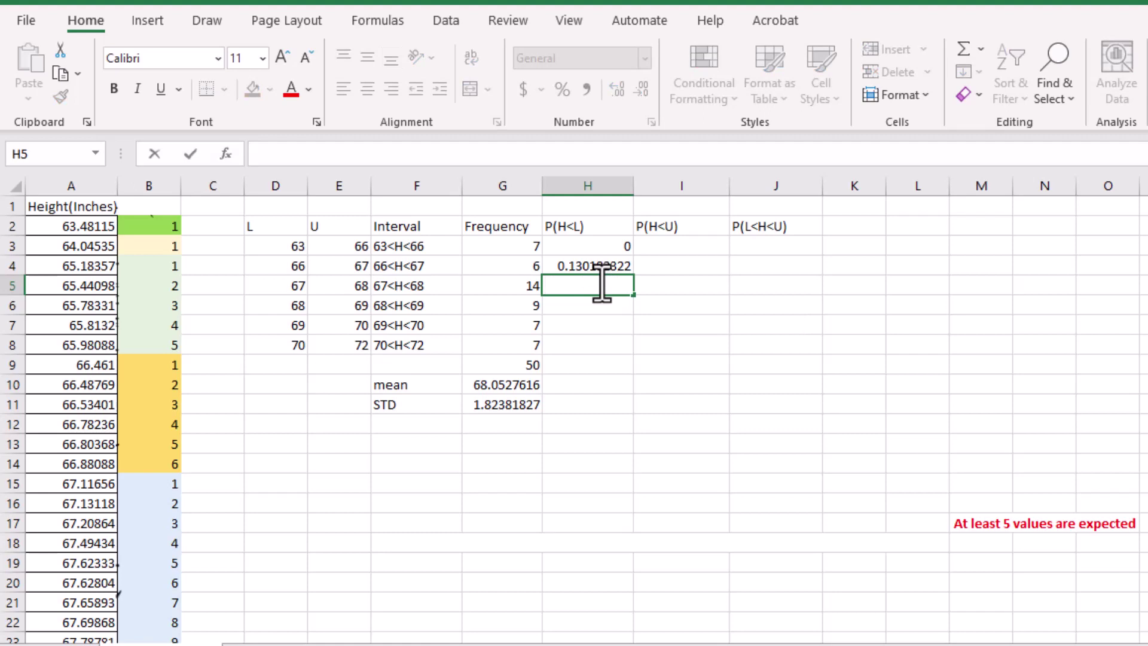
pyautogui.write('=')
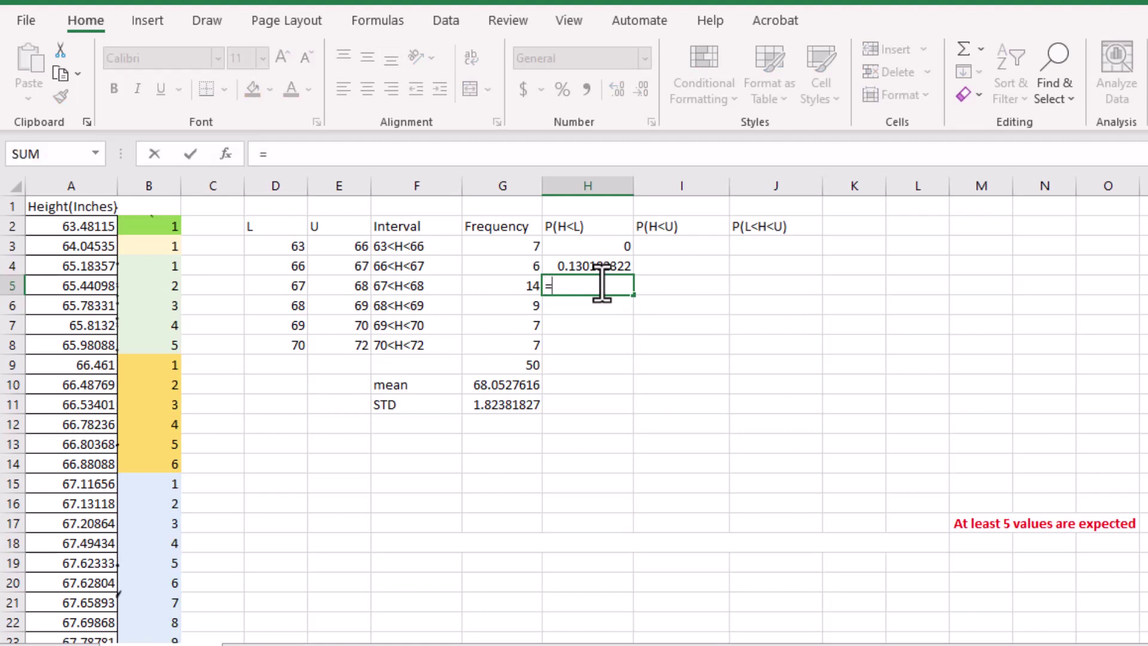
pyautogui.write('no')
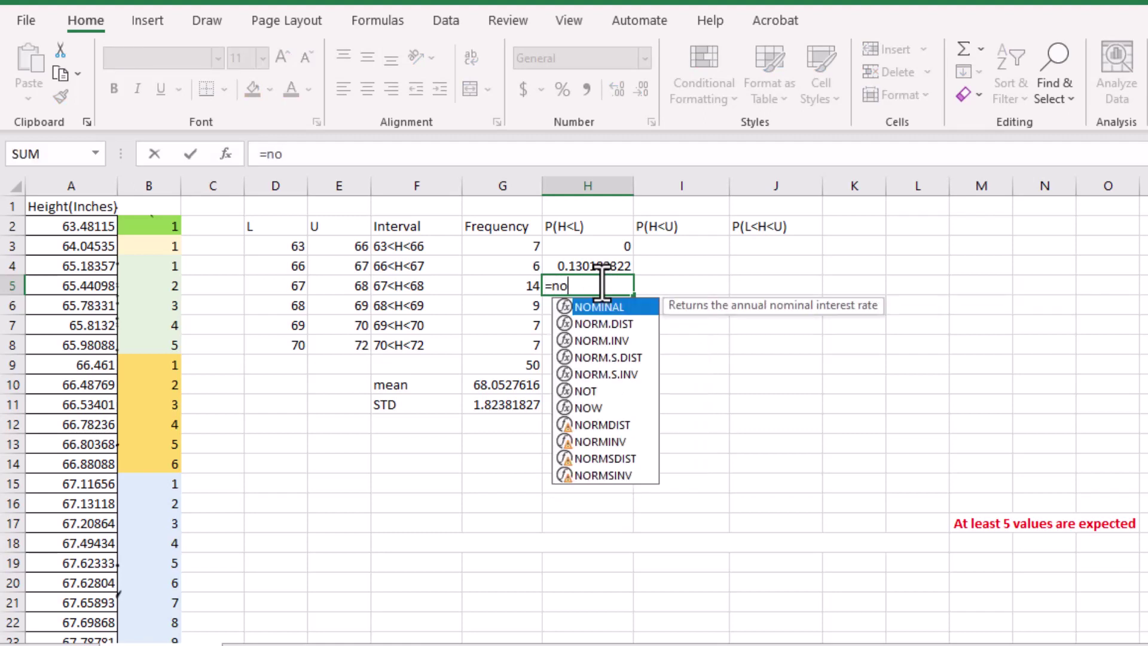
pyautogui.write('rm')
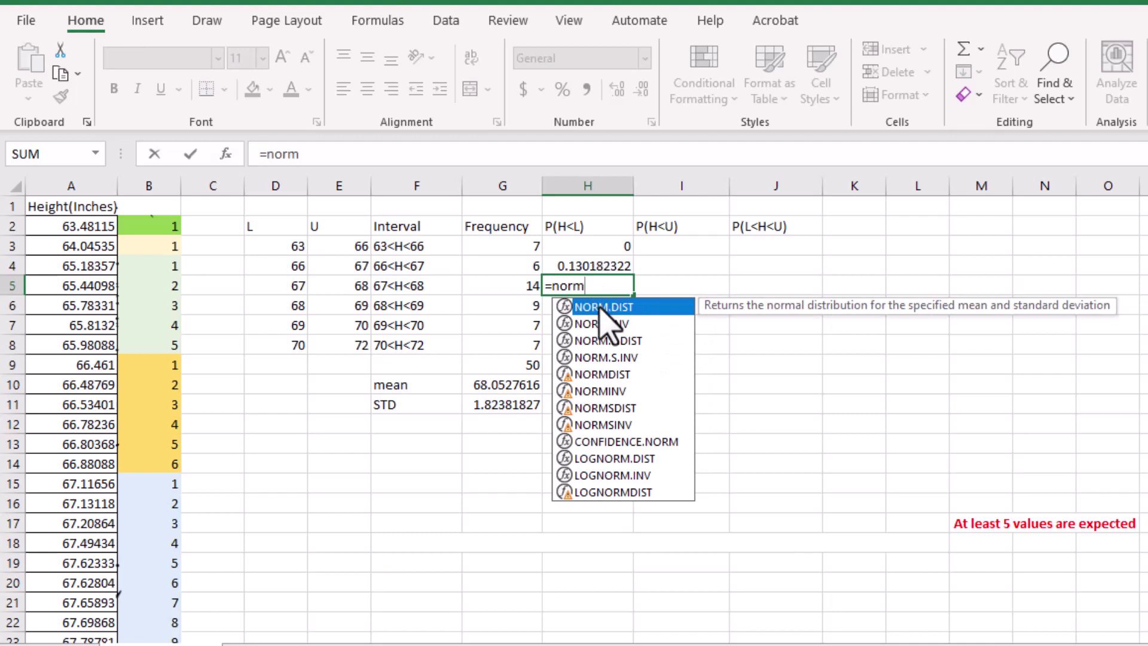
pyautogui.doubleClick(604, 306)
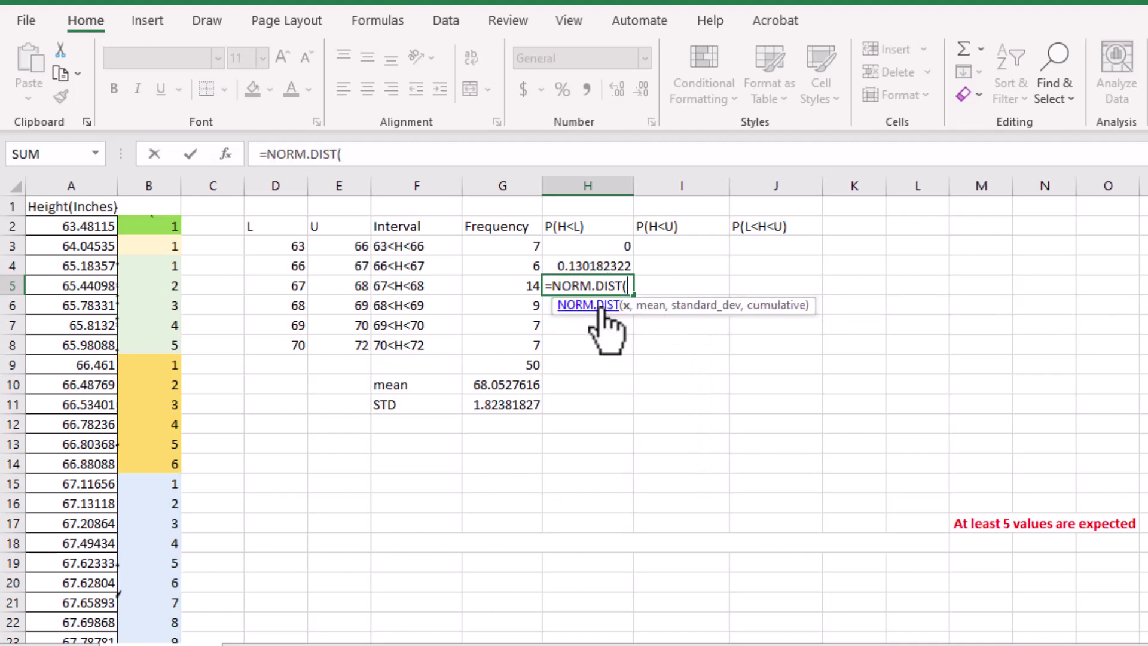
pyautogui.click(299, 284)
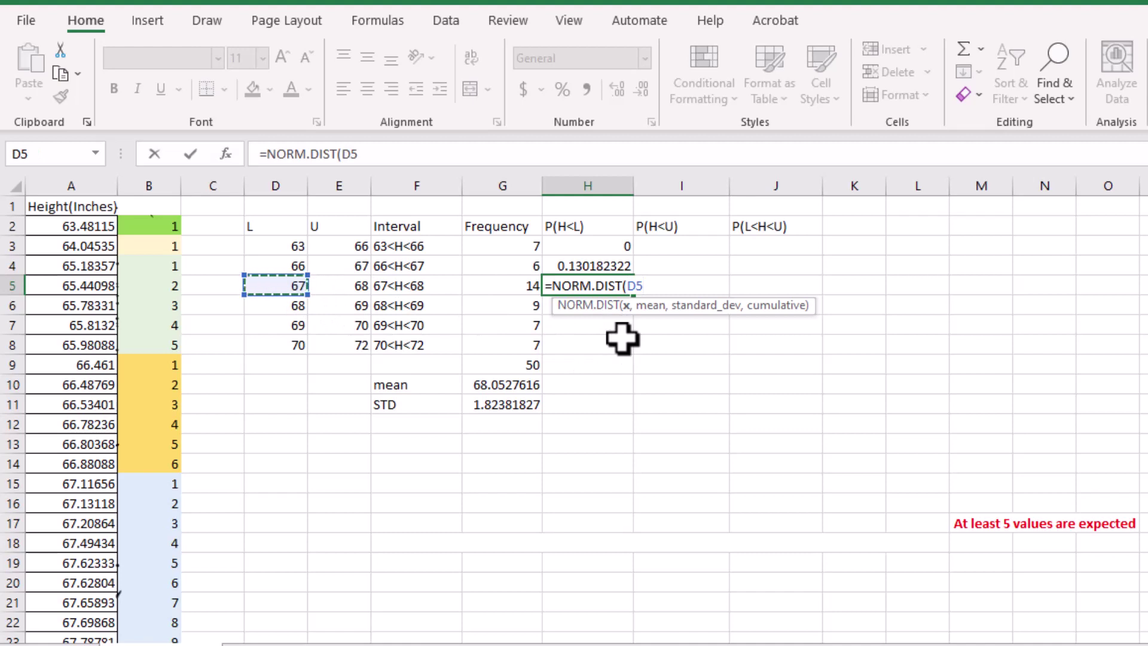
pyautogui.write(',')
pyautogui.click(513, 386)
pyautogui.write(',')
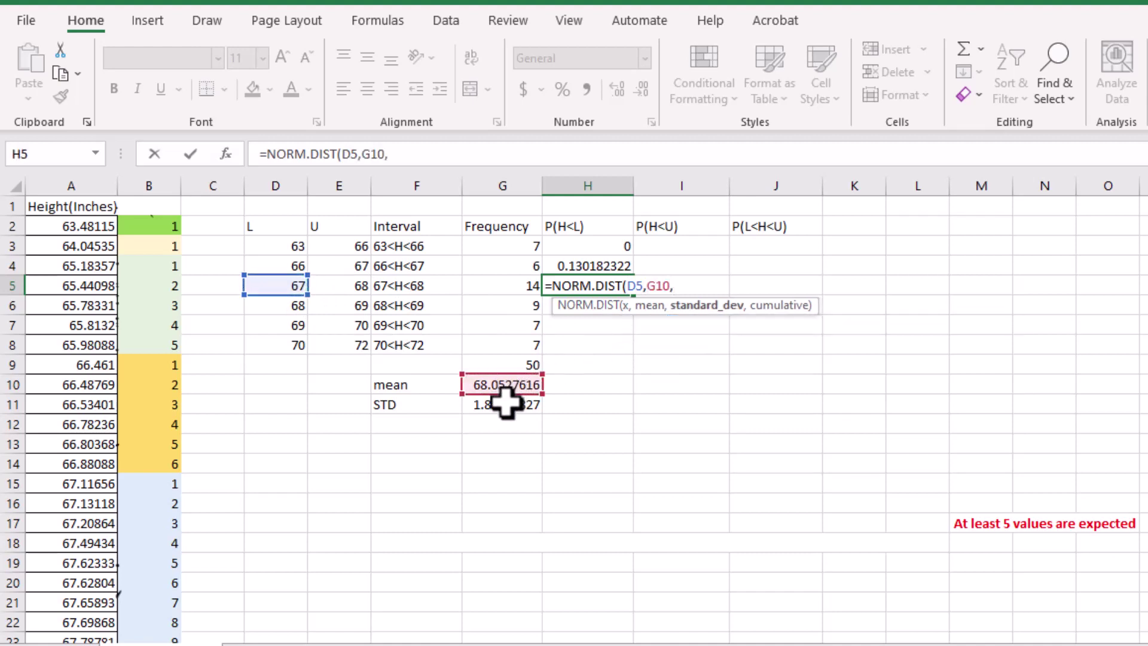
pyautogui.click(505, 405)
pyautogui.write(',')
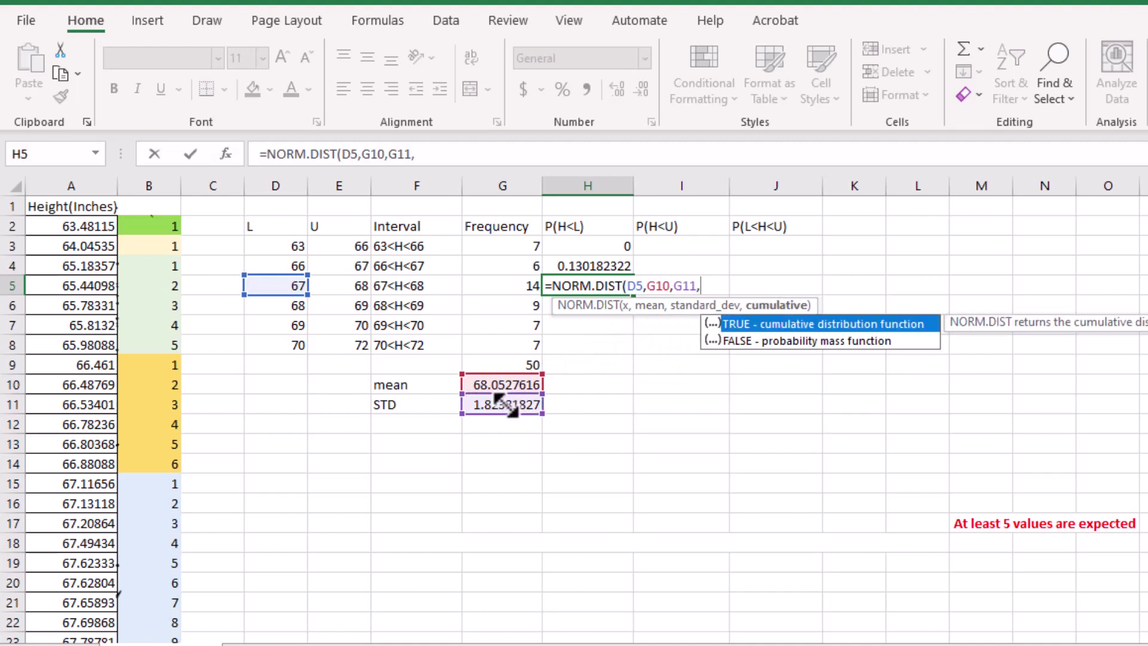
pyautogui.doubleClick(732, 324)
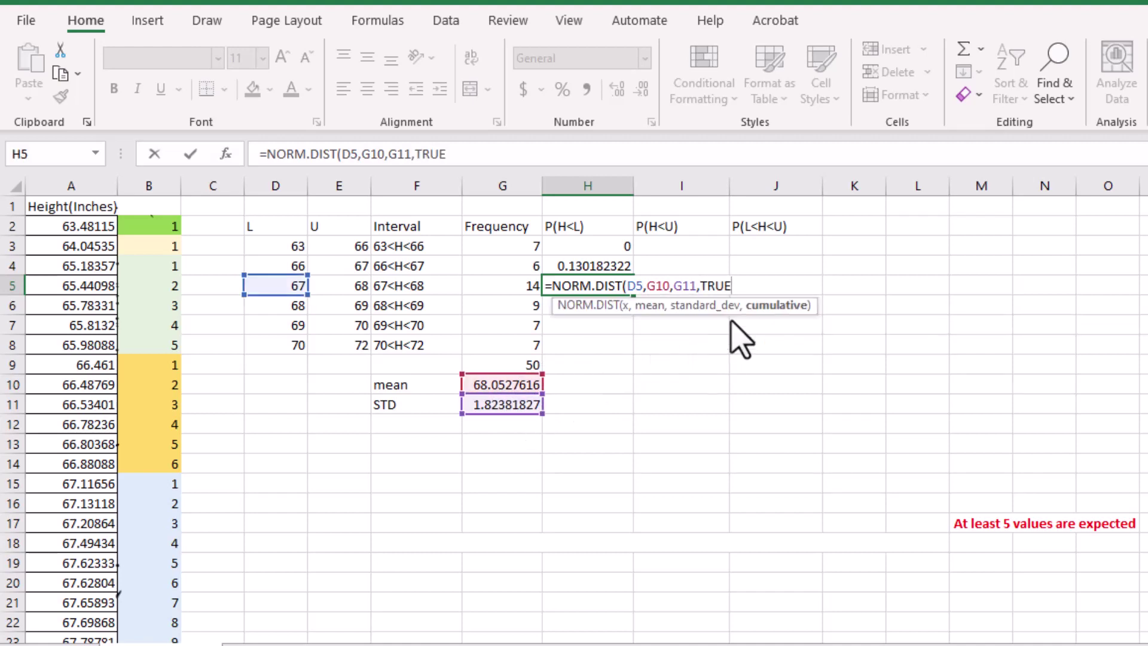
pyautogui.write(')')
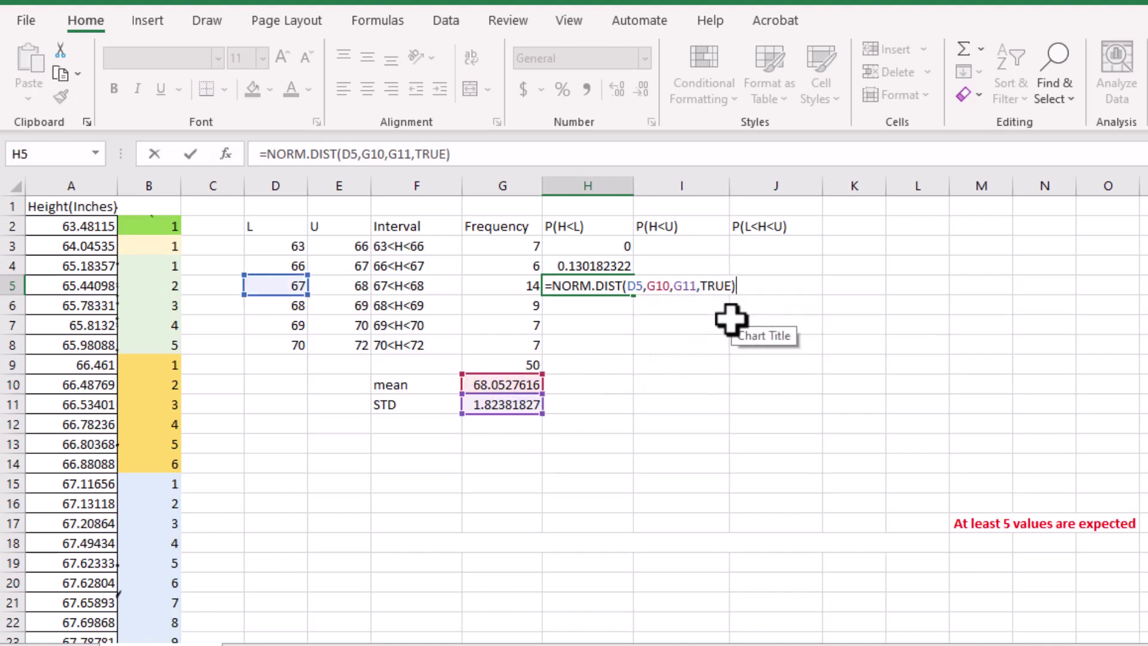
pyautogui.press('Return')
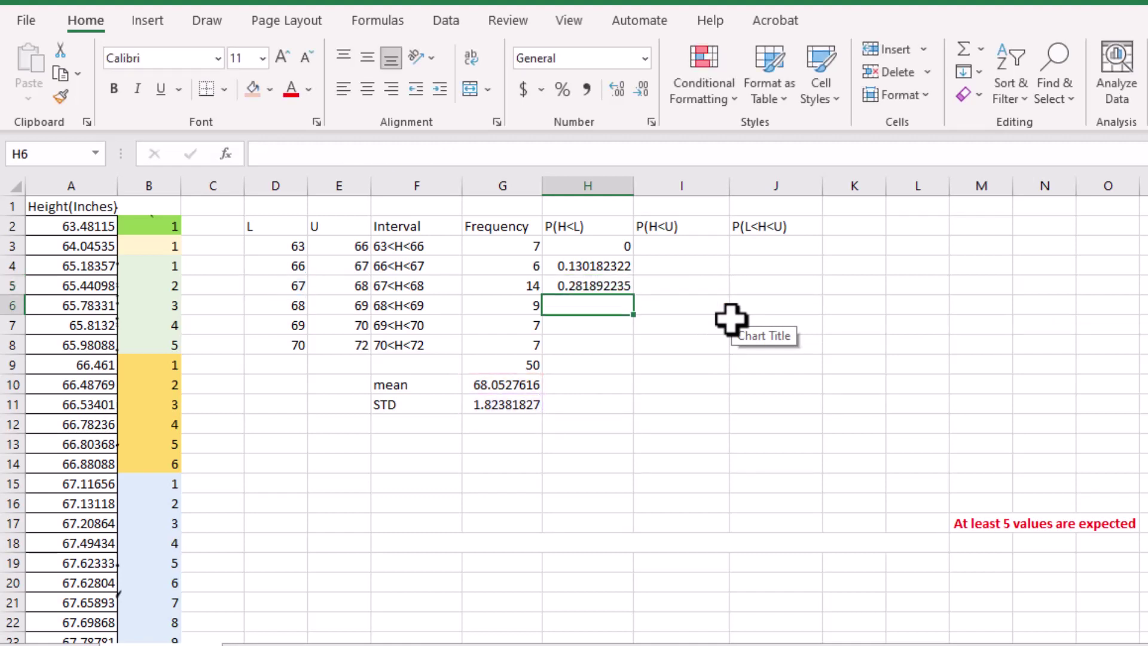
# Calculate P(H<L) for the 68<H<69 interval in cell H6 with =NORM.DIST(D6,G10,G11,TRUE), and open cell H7 for editing
pyautogui.doubleClick(580, 306)
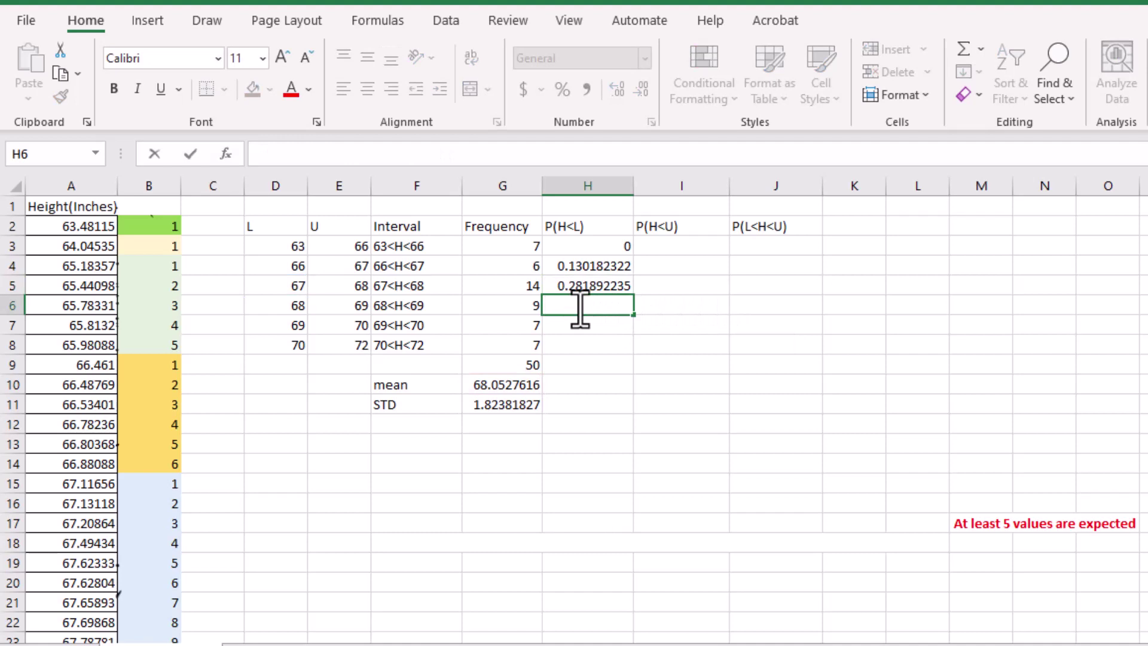
pyautogui.write('=')
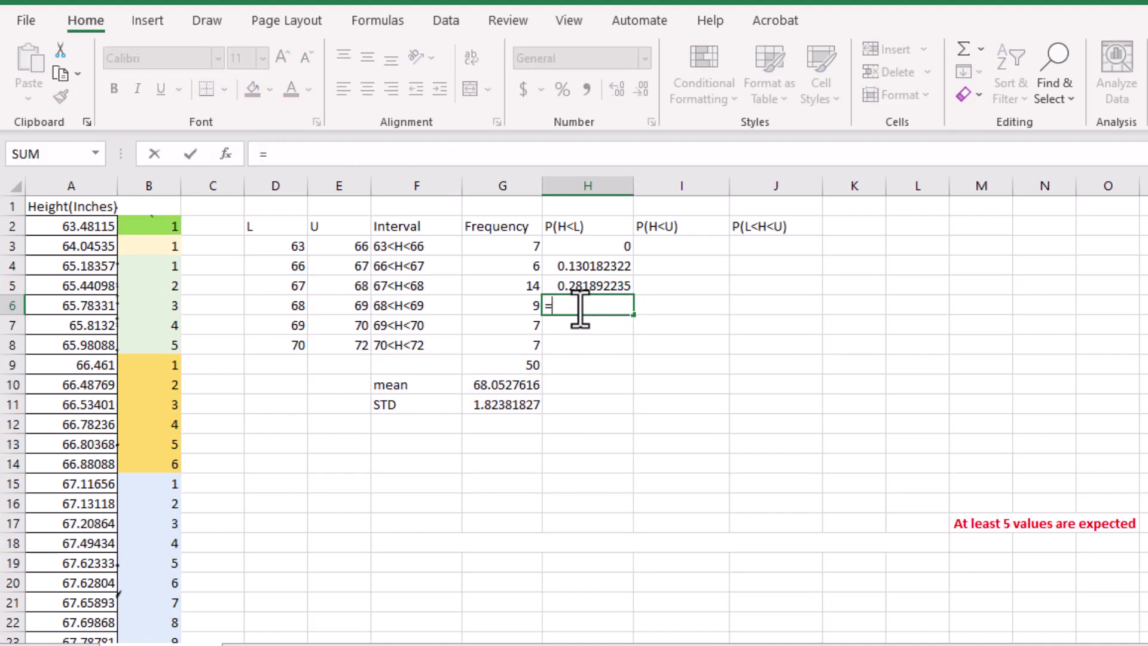
pyautogui.write('no')
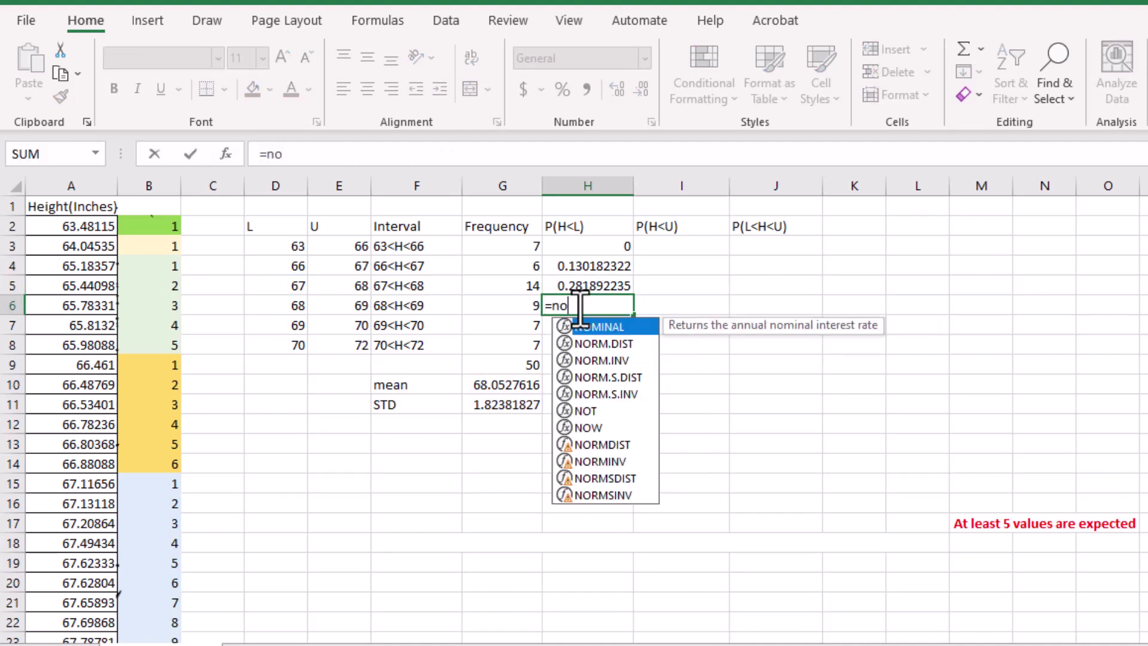
pyautogui.write('r')
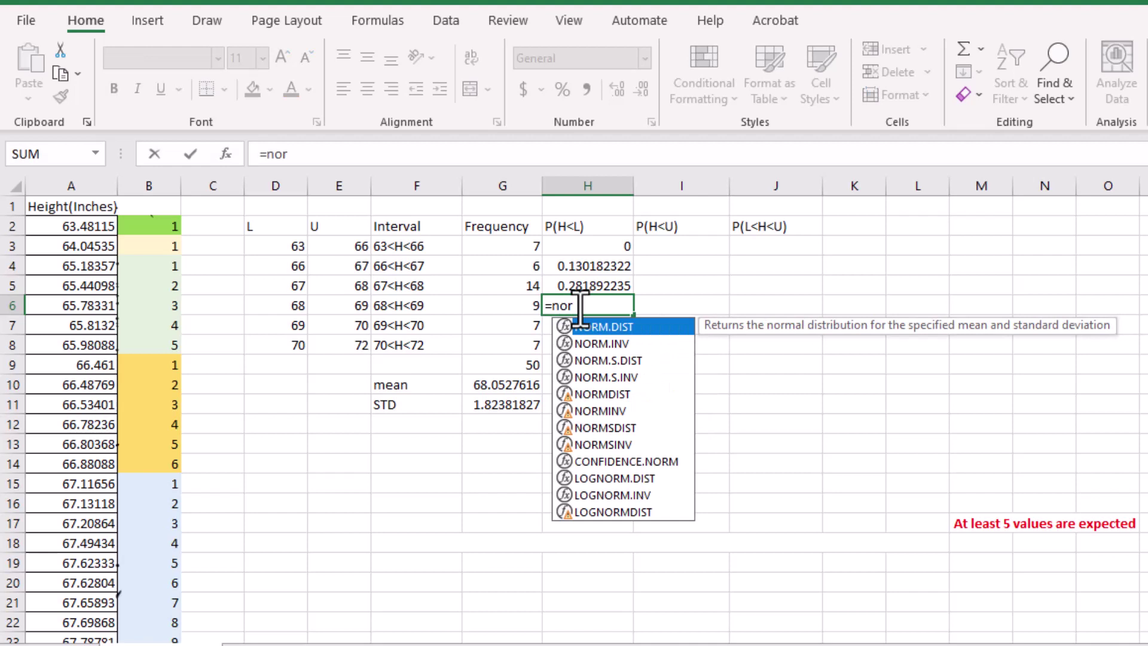
pyautogui.doubleClick(616, 327)
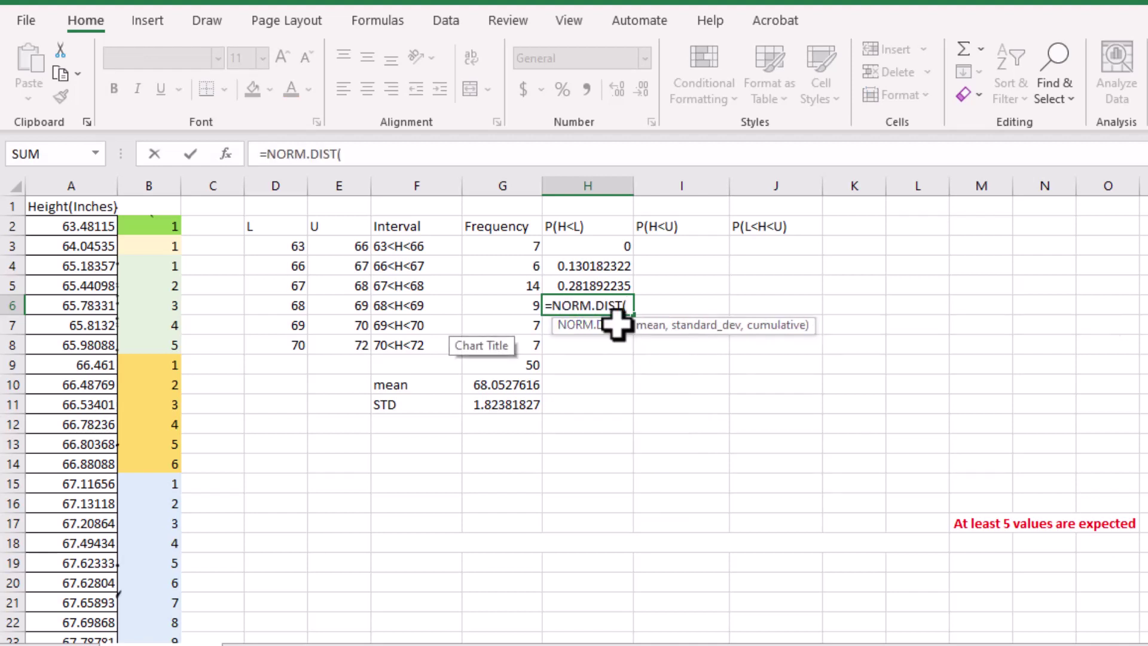
pyautogui.click(297, 305)
pyautogui.write(',')
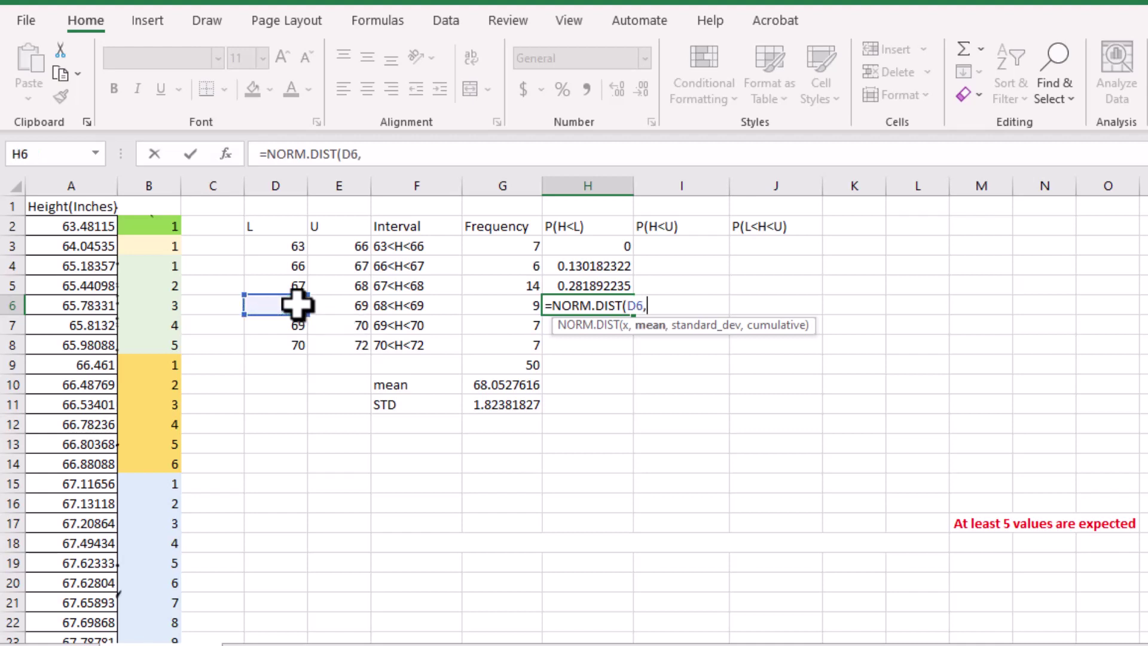
pyautogui.click(503, 385)
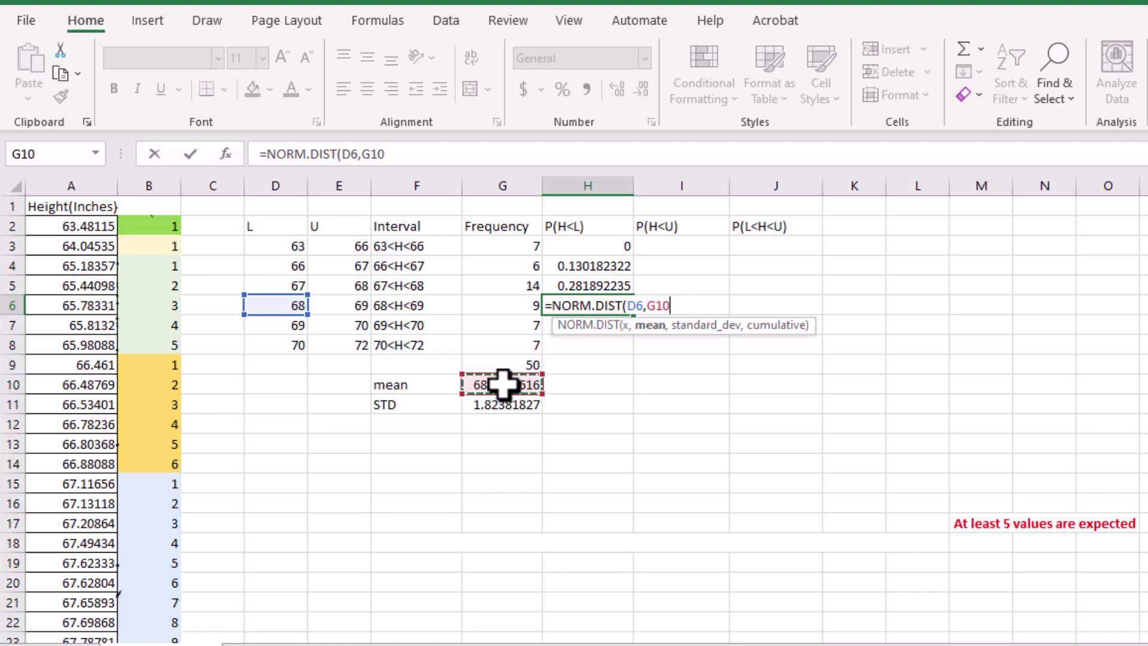
pyautogui.write(',')
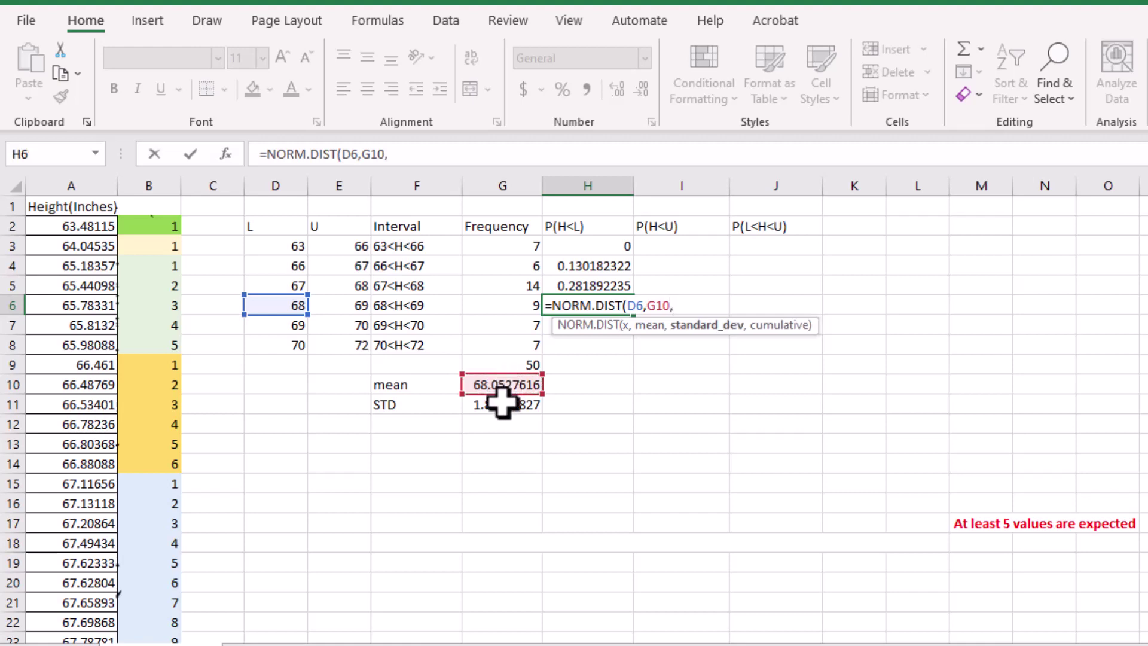
pyautogui.click(503, 404)
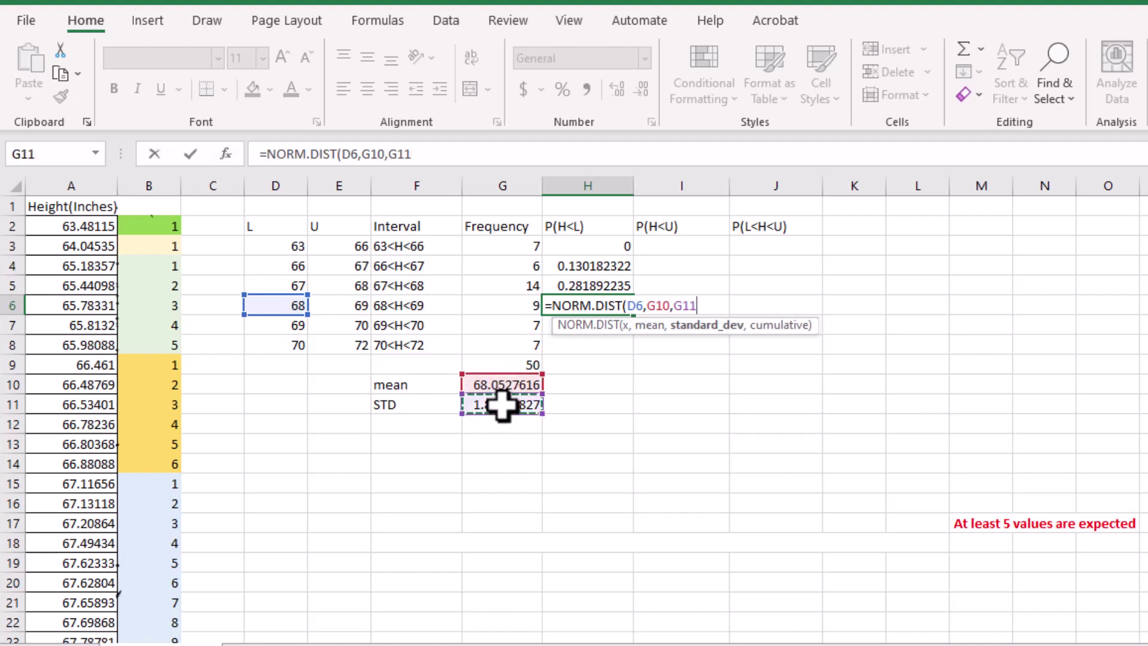
pyautogui.write(',')
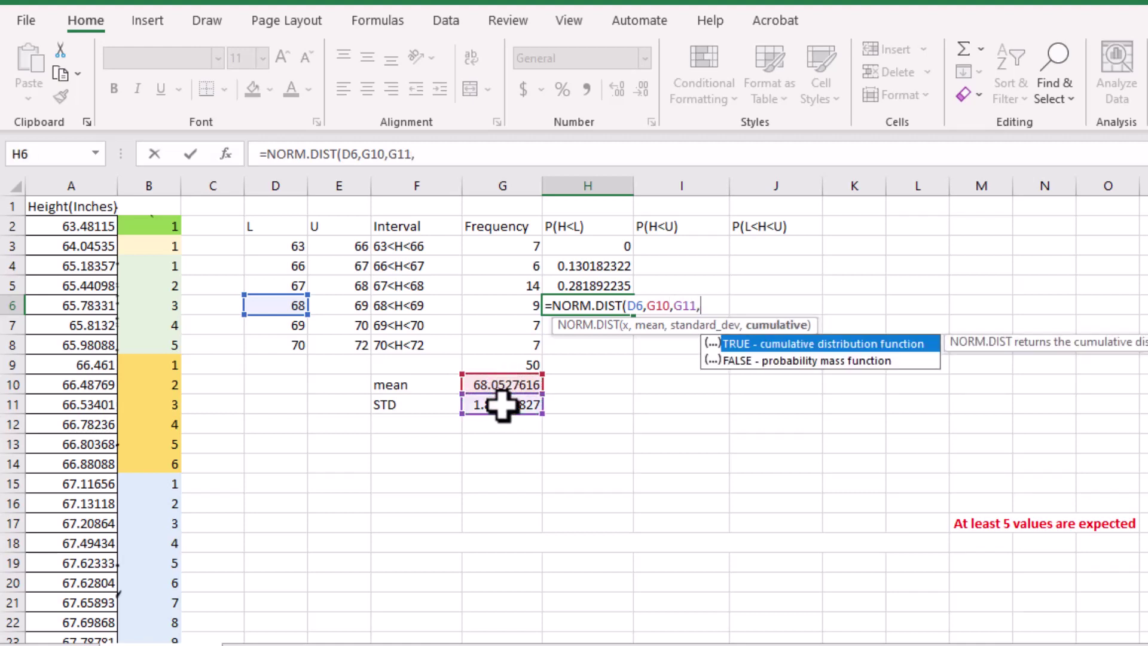
pyautogui.doubleClick(743, 345)
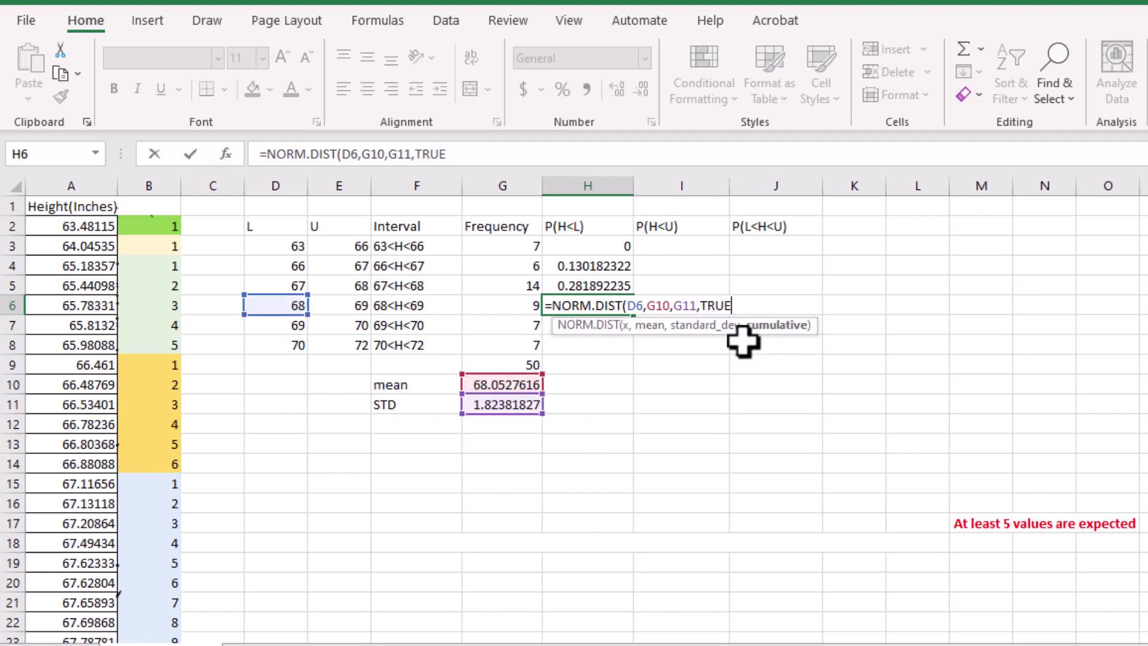
pyautogui.write(')')
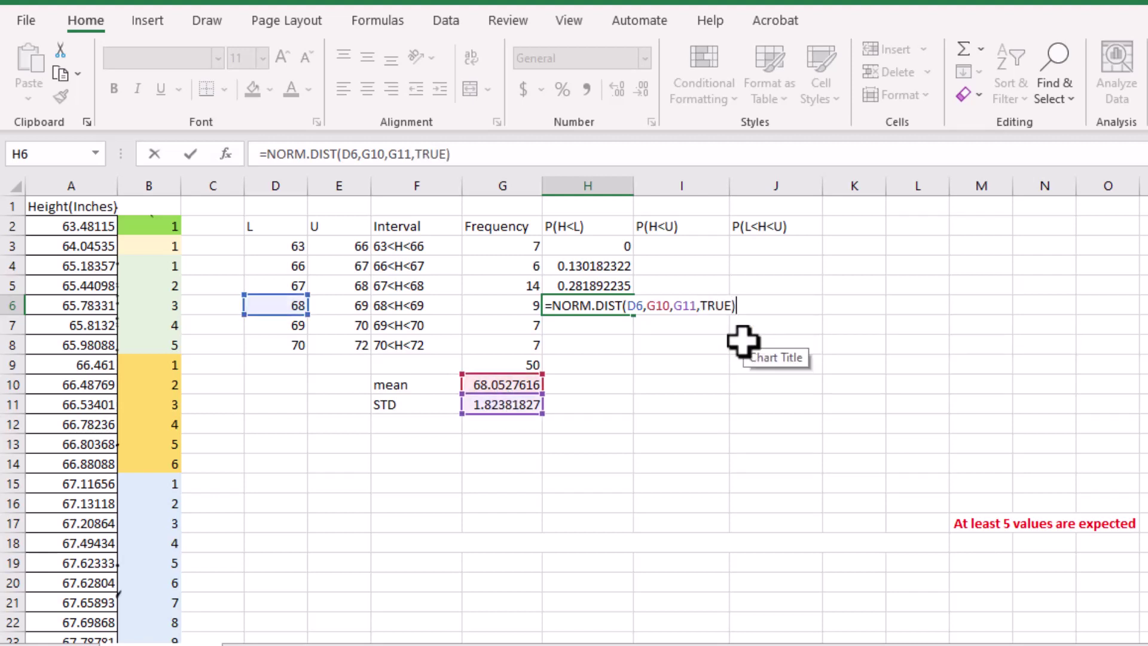
pyautogui.press('Return')
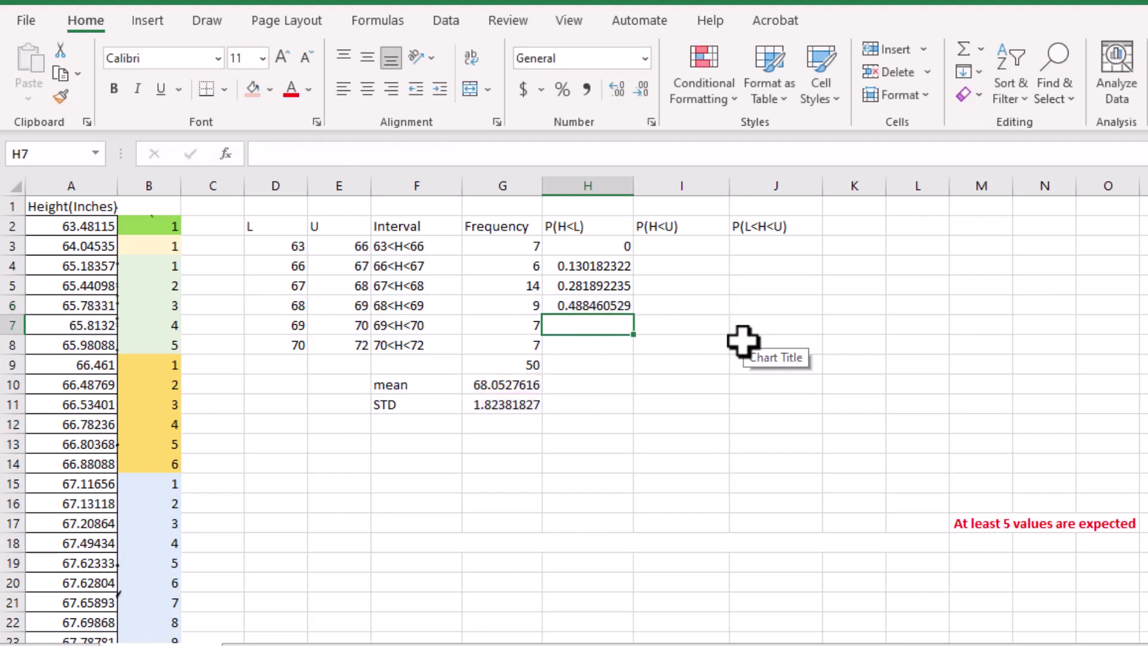
pyautogui.doubleClick(579, 324)
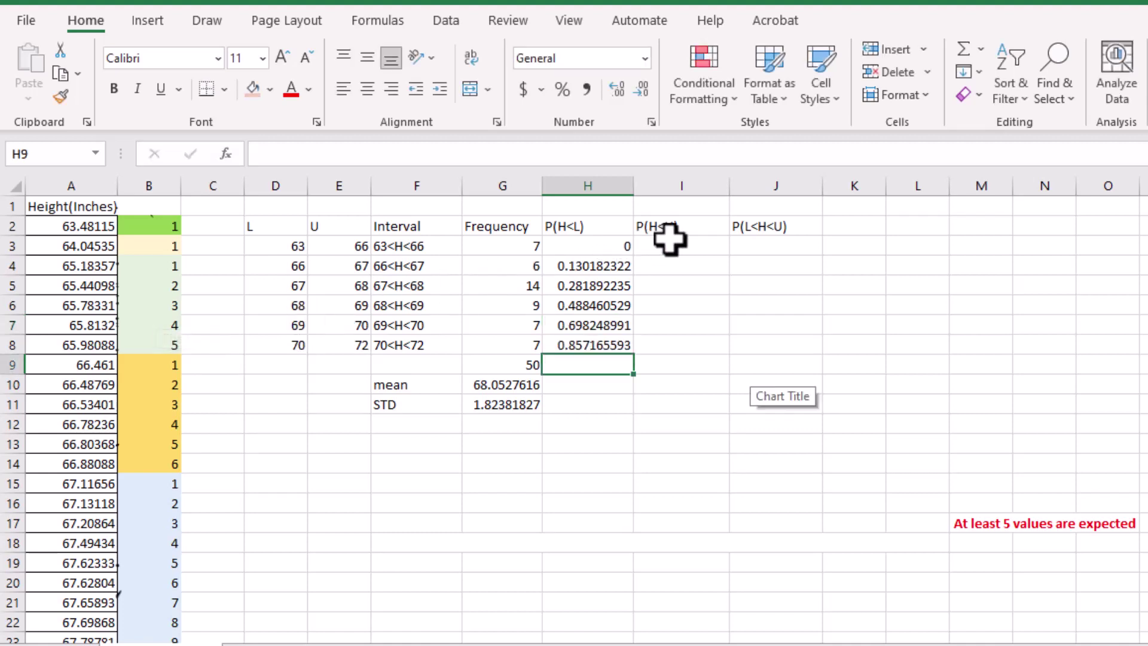
# Fill the P(H<U) column in I3:I7 by copying the probabilities from H4:H8 and pasting them as values only
pyautogui.click(671, 246)
pyautogui.moveTo(671, 246); pyautogui.dragTo(674, 338)
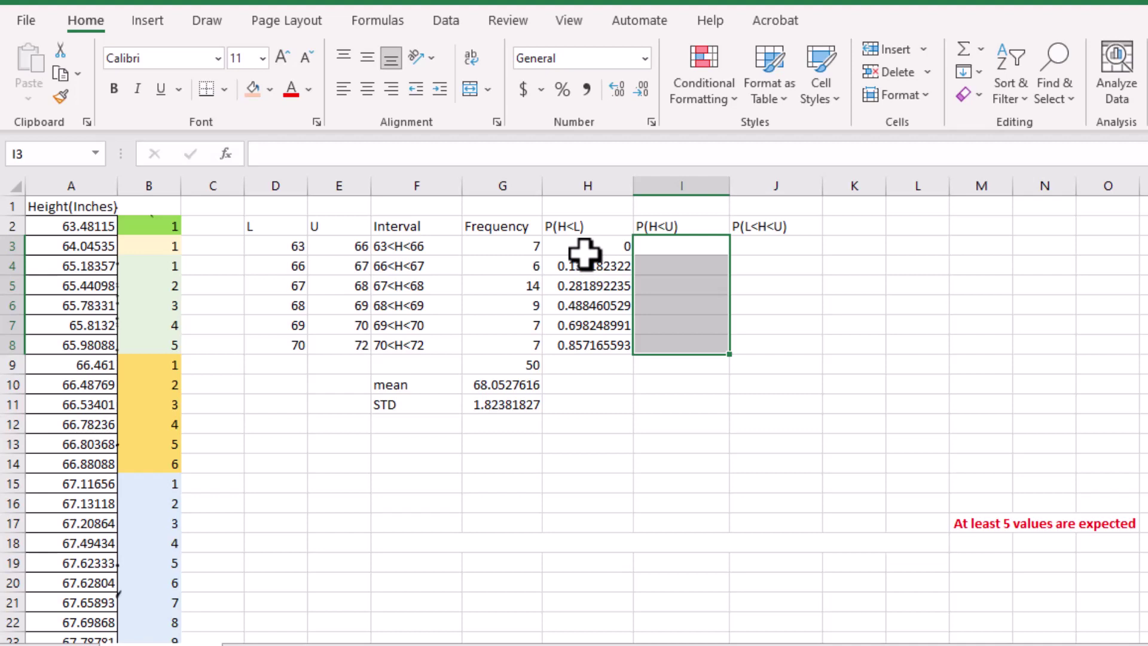
pyautogui.moveTo(584, 264); pyautogui.dragTo(592, 341)
pyautogui.rightClick(591, 299)
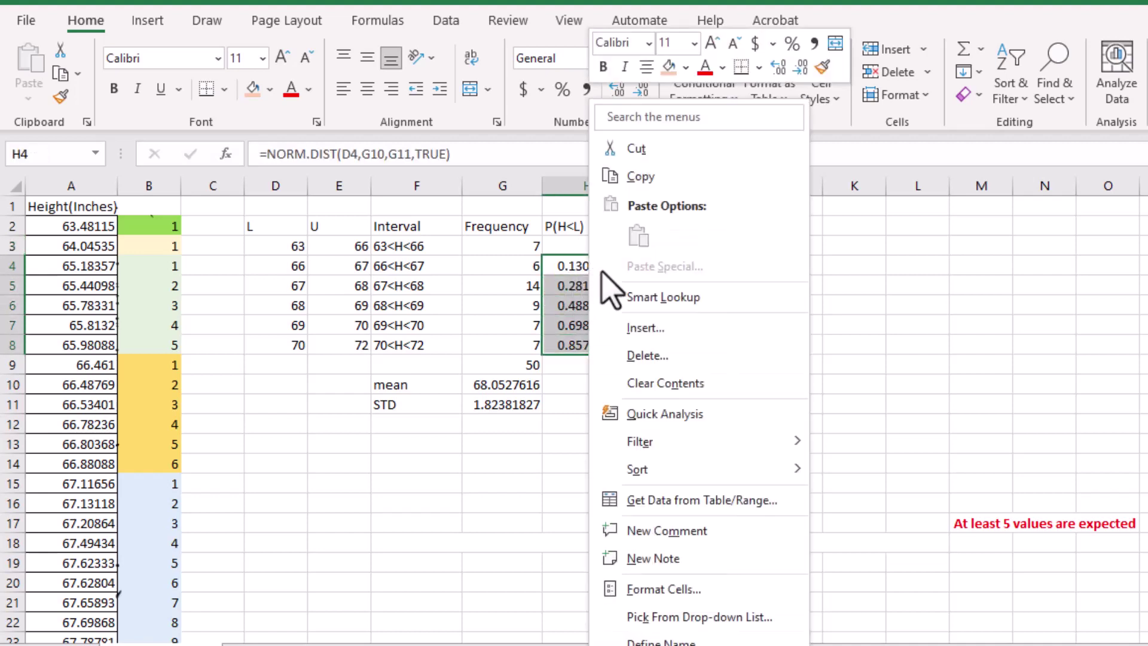
pyautogui.click(639, 176)
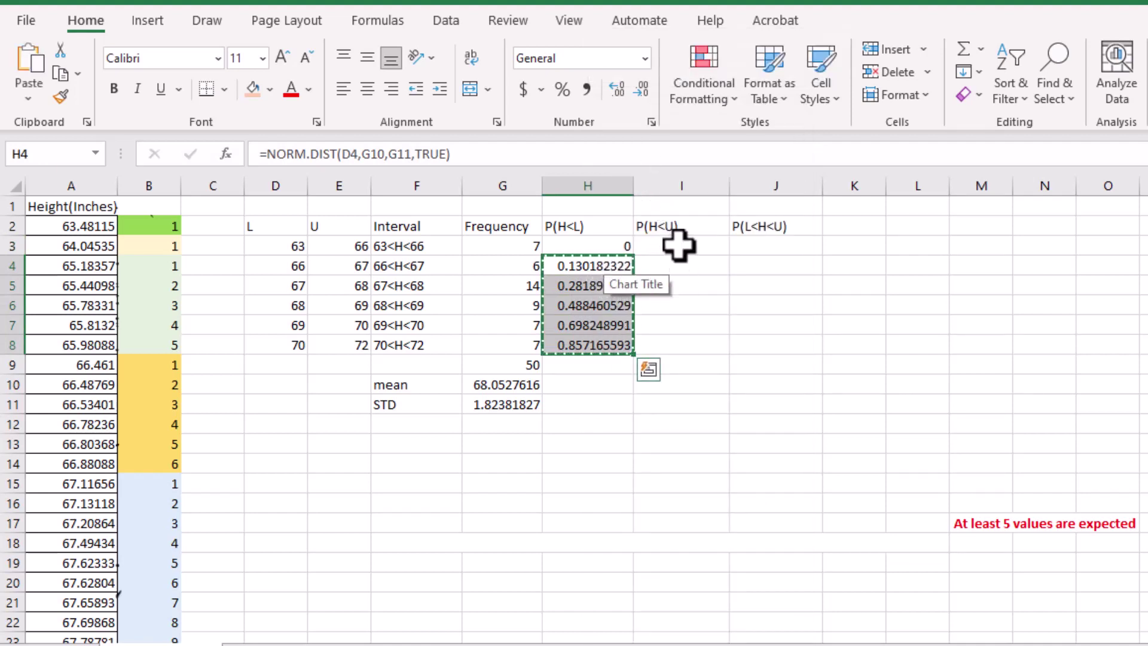
pyautogui.moveTo(679, 245); pyautogui.dragTo(679, 323)
pyautogui.rightClick(679, 287)
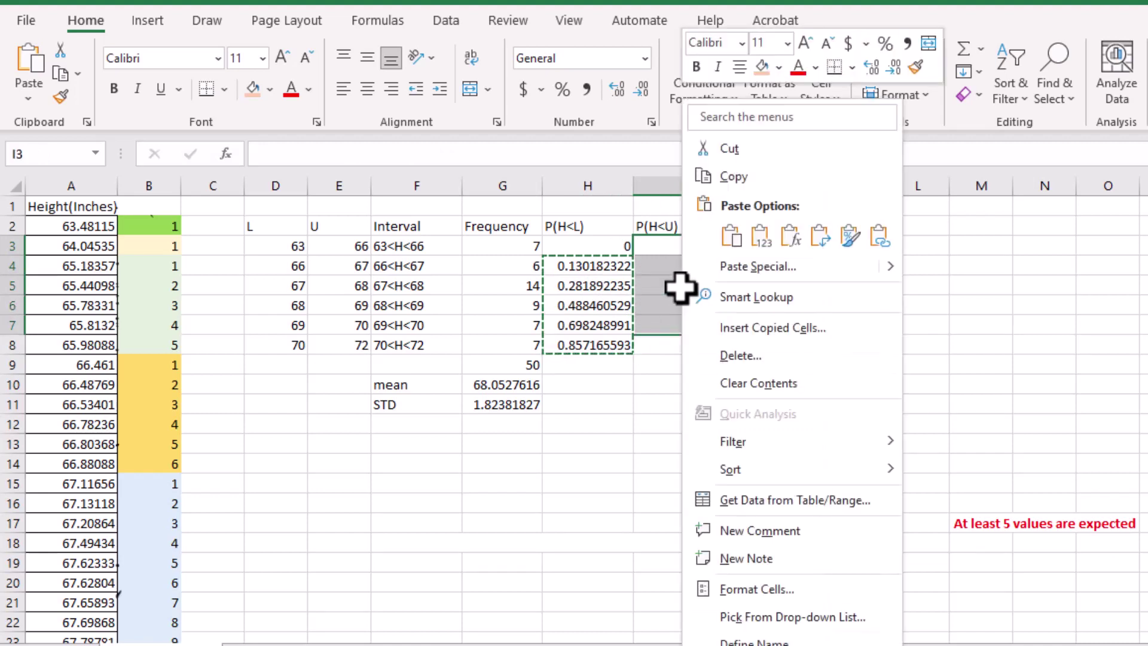
pyautogui.click(761, 237)
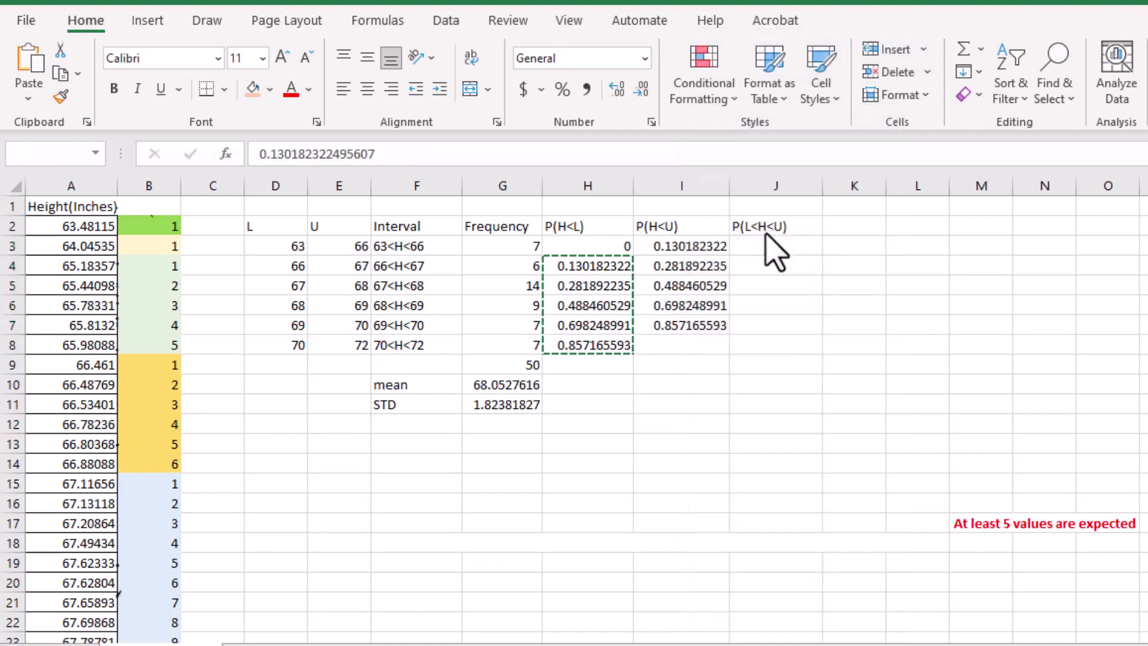
# Calculate P(H<U) for the 70<H<72 interval in cell I8 with =NORM.DIST(E8,G10,G11,TRUE)
pyautogui.press('Down')
pyautogui.press('Down')
pyautogui.press('Down')
pyautogui.press('Down')
pyautogui.press('Down')
pyautogui.write('=')
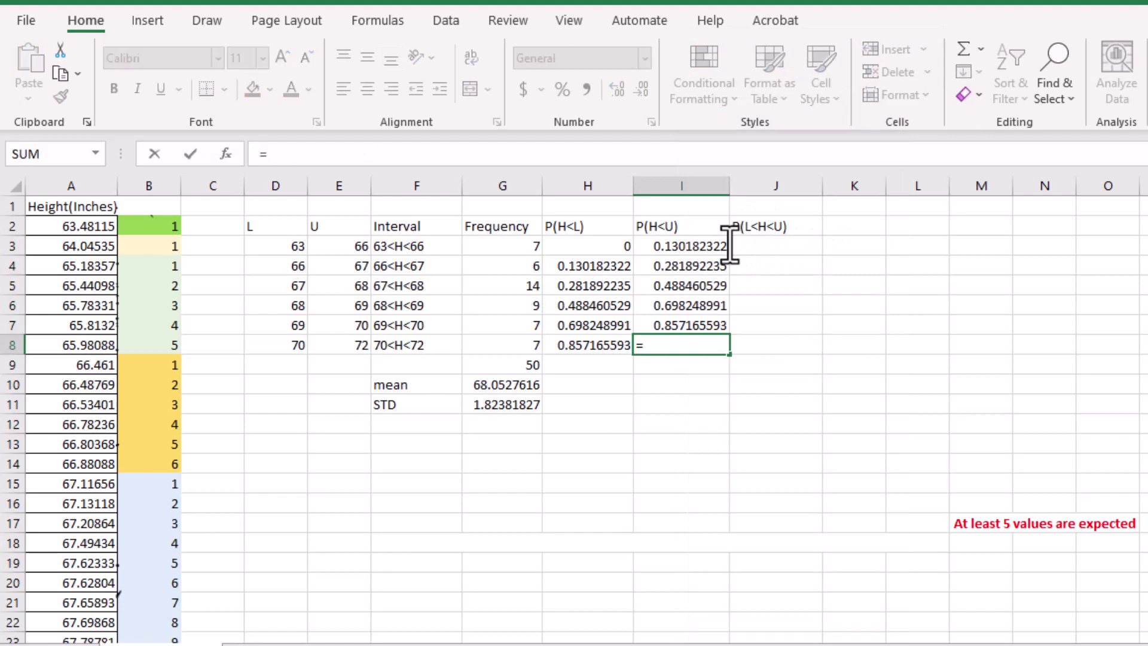
pyautogui.write('no')
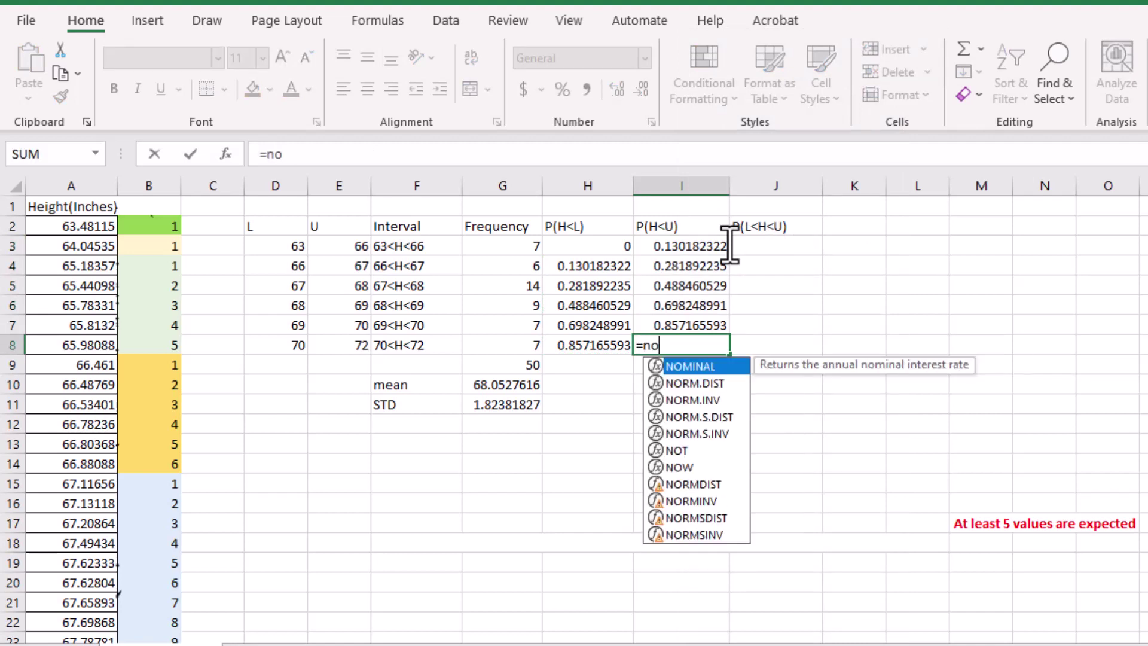
pyautogui.write('rm')
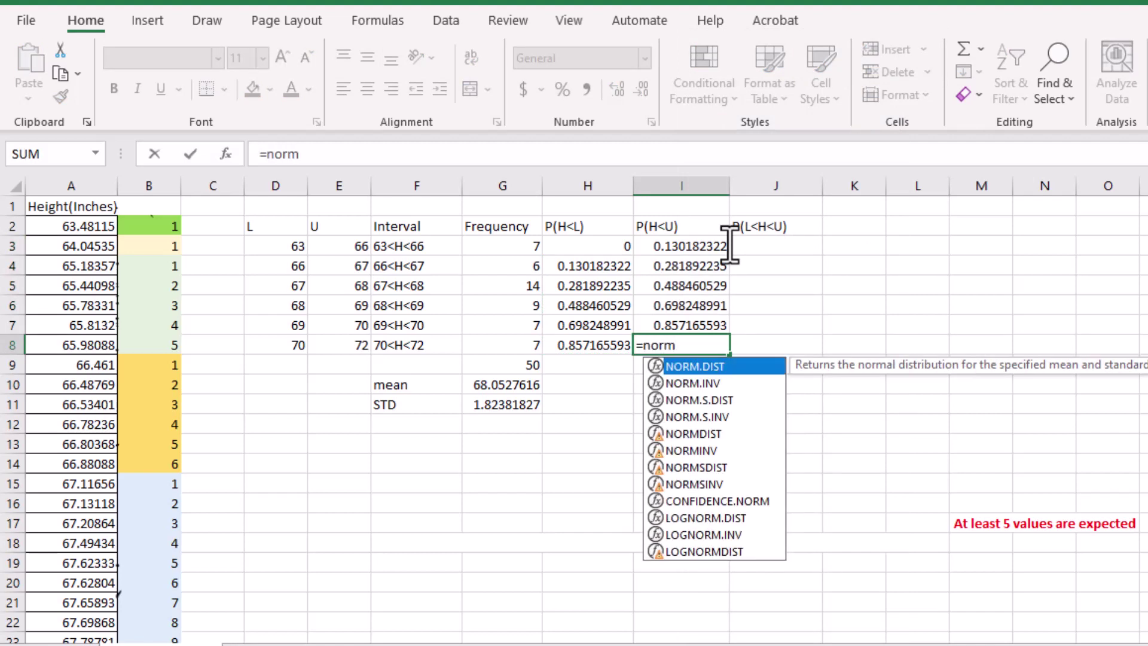
pyautogui.doubleClick(704, 366)
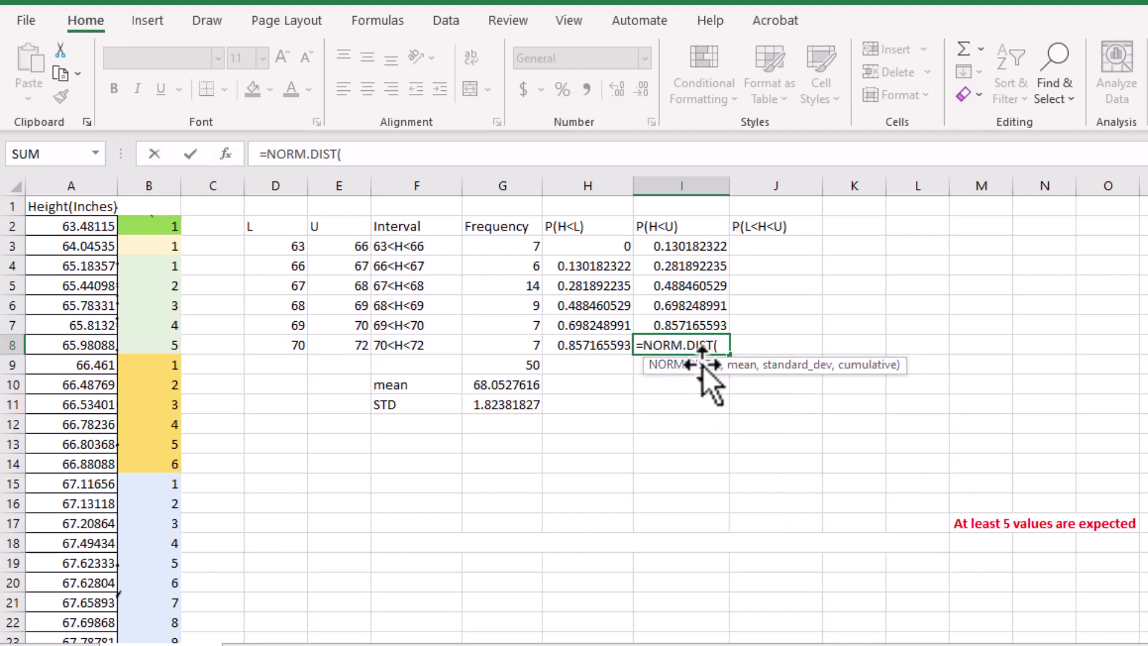
pyautogui.click(352, 345)
pyautogui.write(',')
pyautogui.click(505, 384)
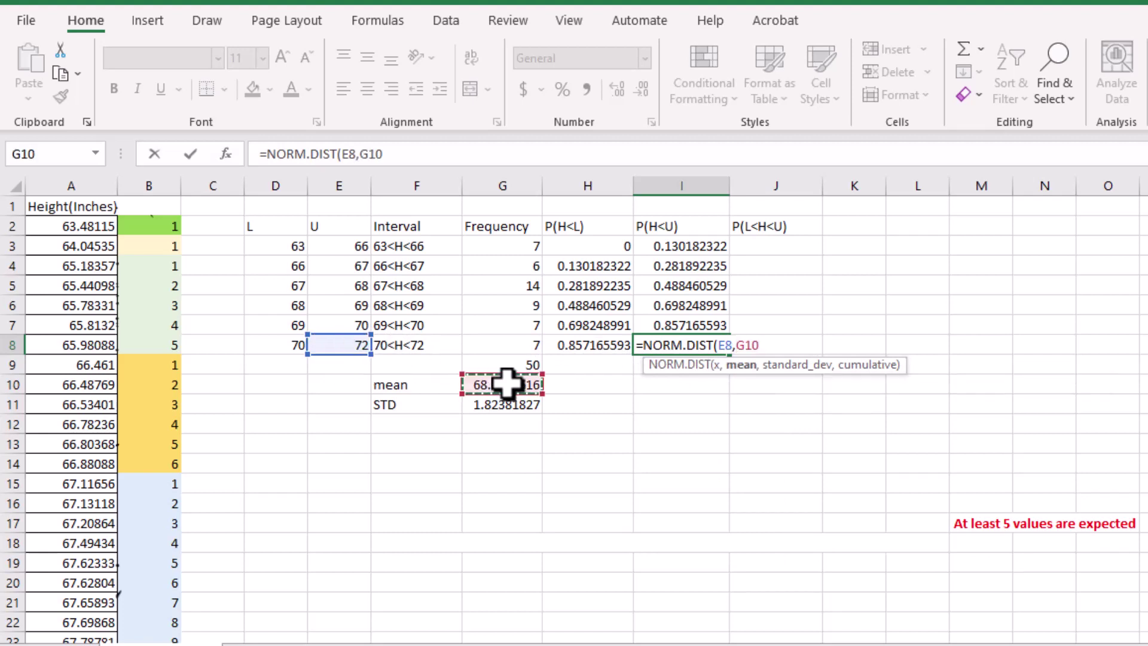
pyautogui.write(',')
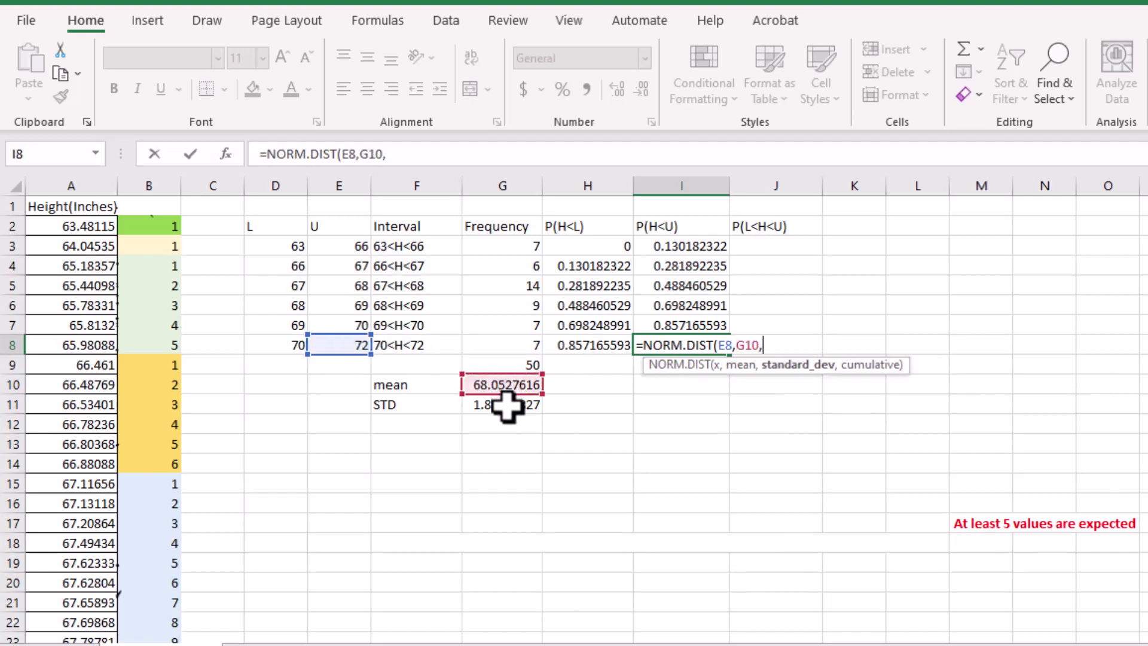
pyautogui.click(506, 404)
pyautogui.write(',')
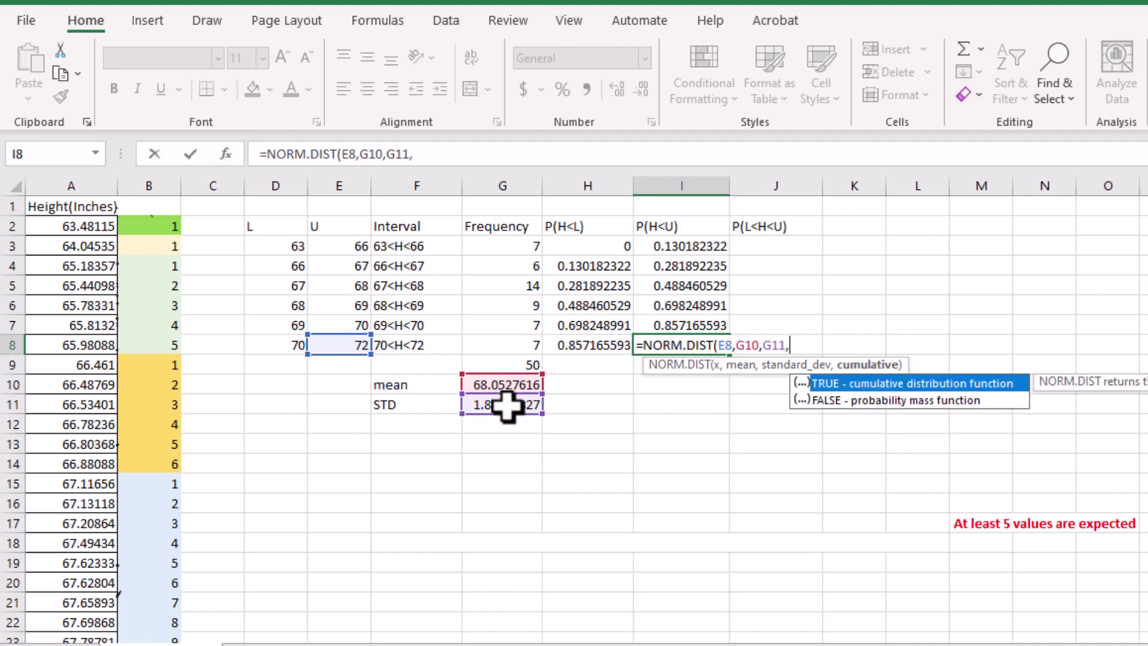
pyautogui.doubleClick(824, 383)
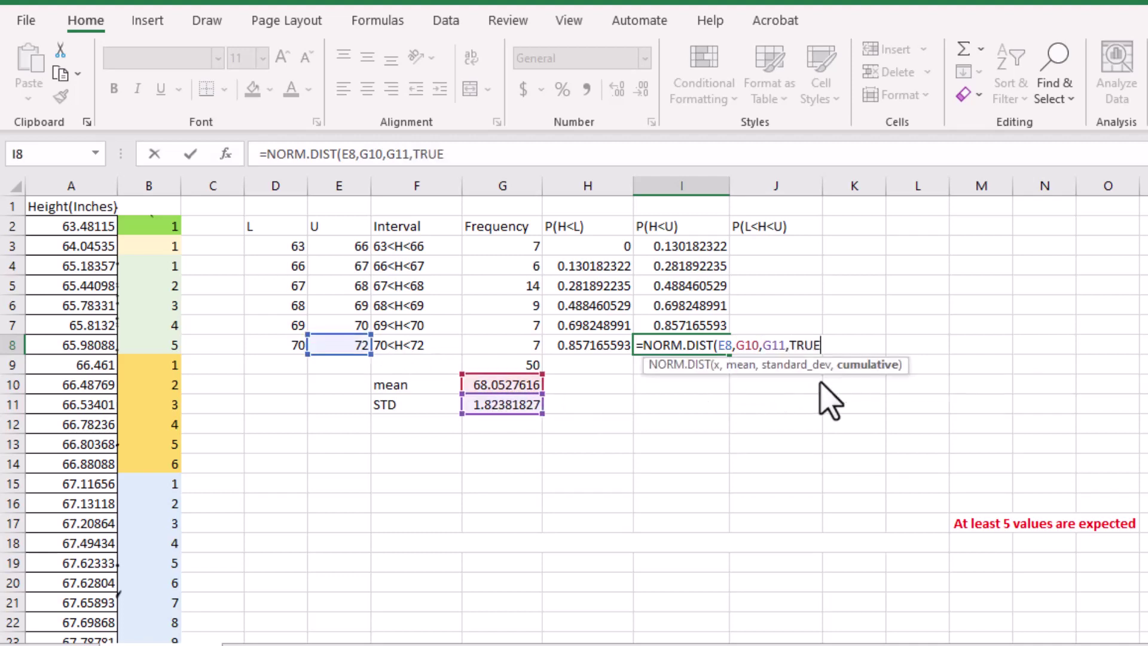
pyautogui.write(')')
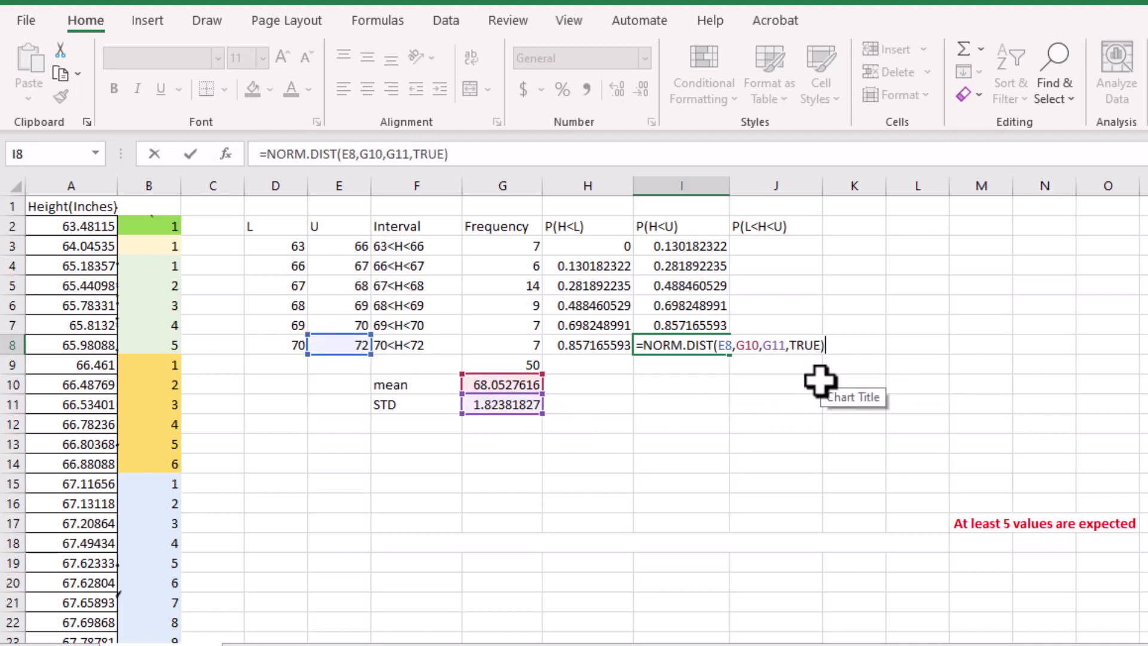
pyautogui.press('Return')
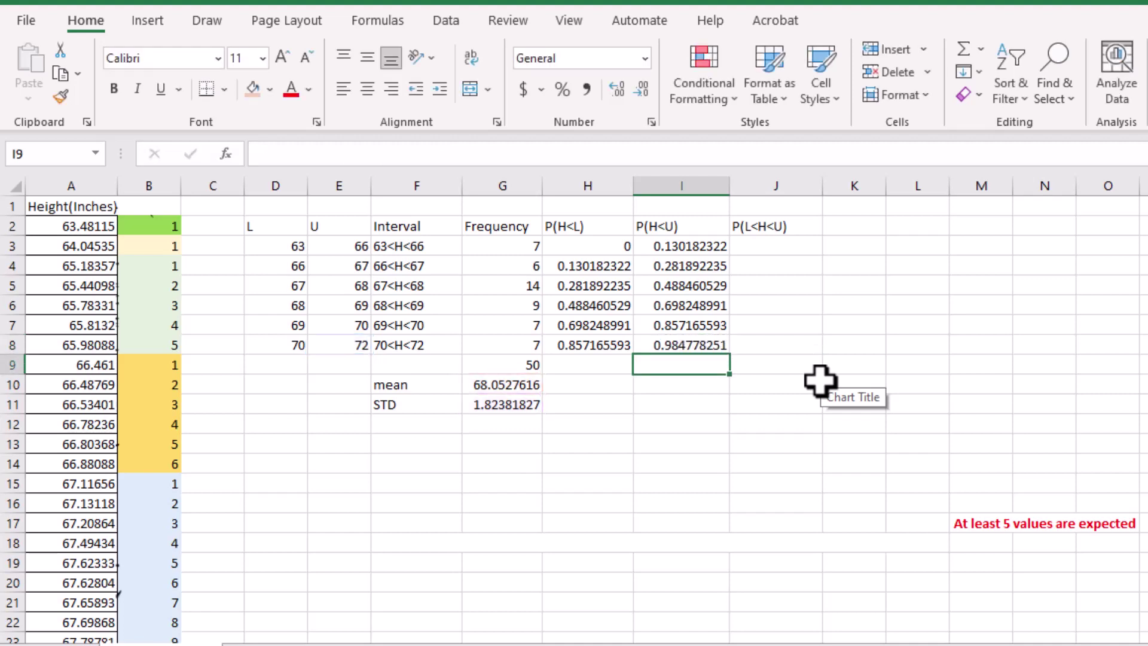
# Calculate P(L<H<U) for the 63<H<66 interval in cell J3 with =I3-H3
pyautogui.click(742, 255)
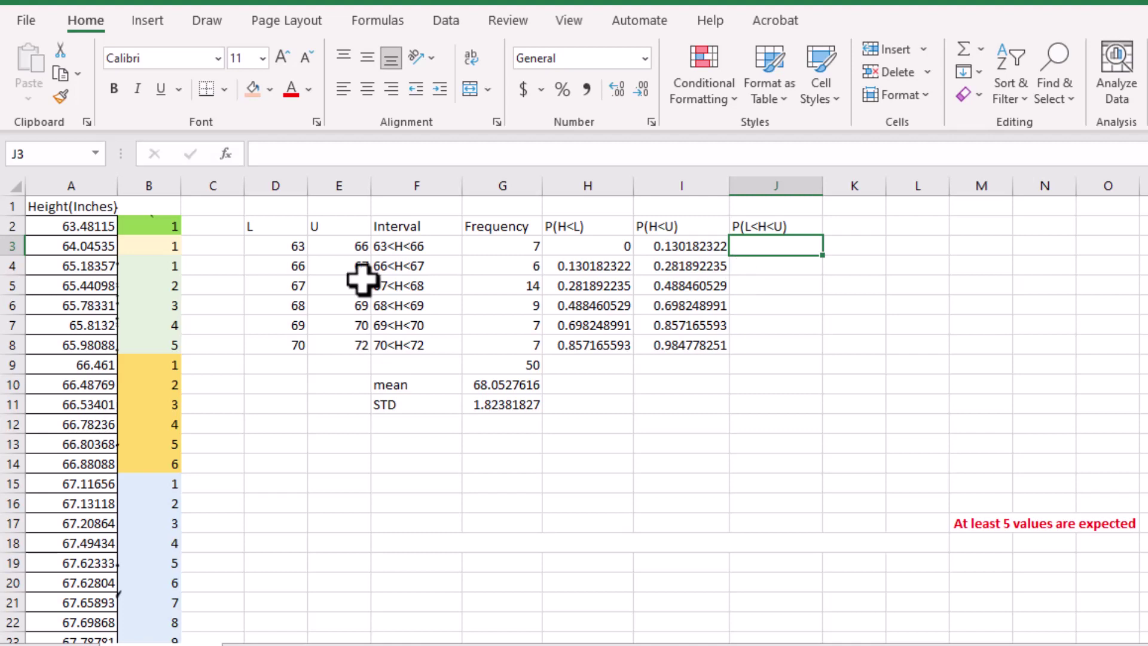
pyautogui.write('=')
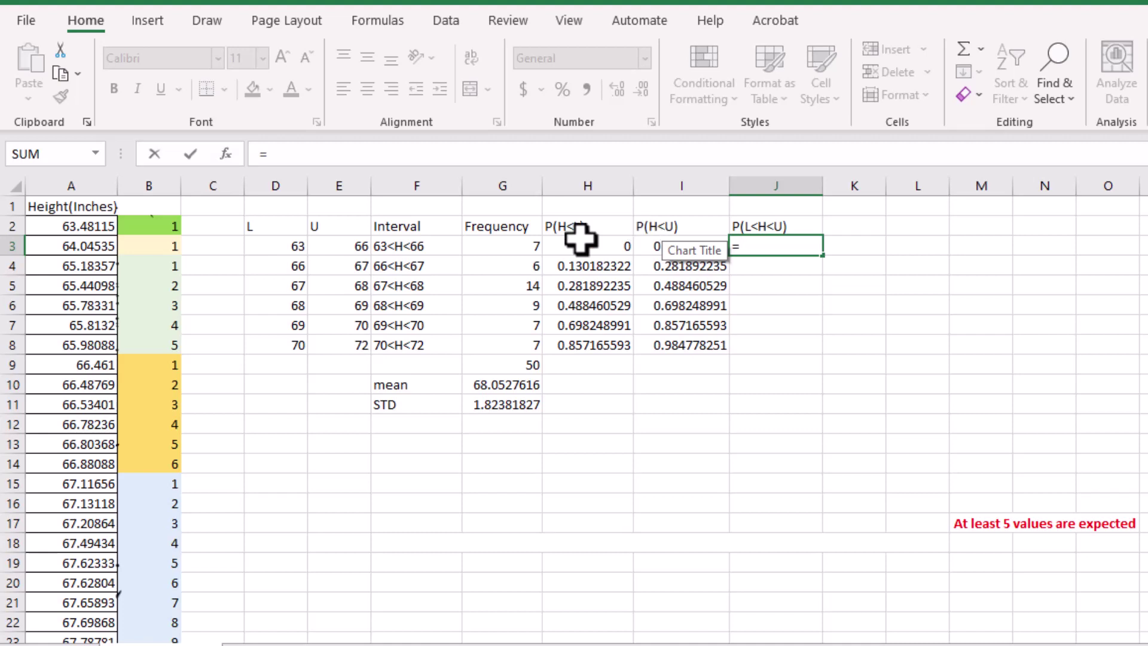
pyautogui.click(661, 245)
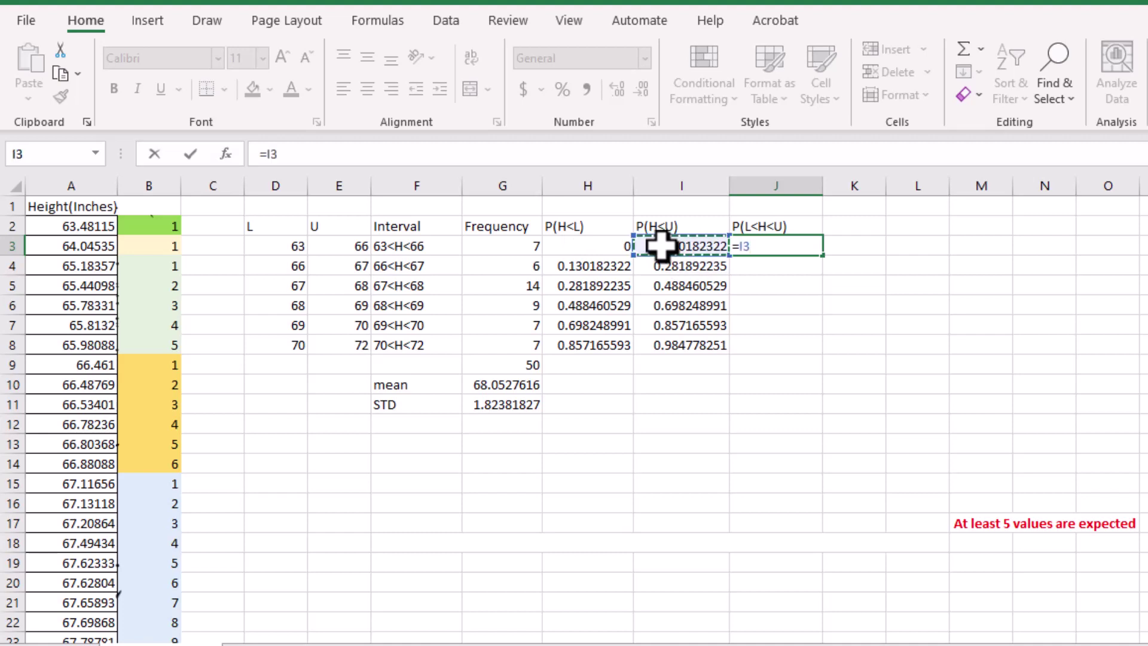
pyautogui.write('-')
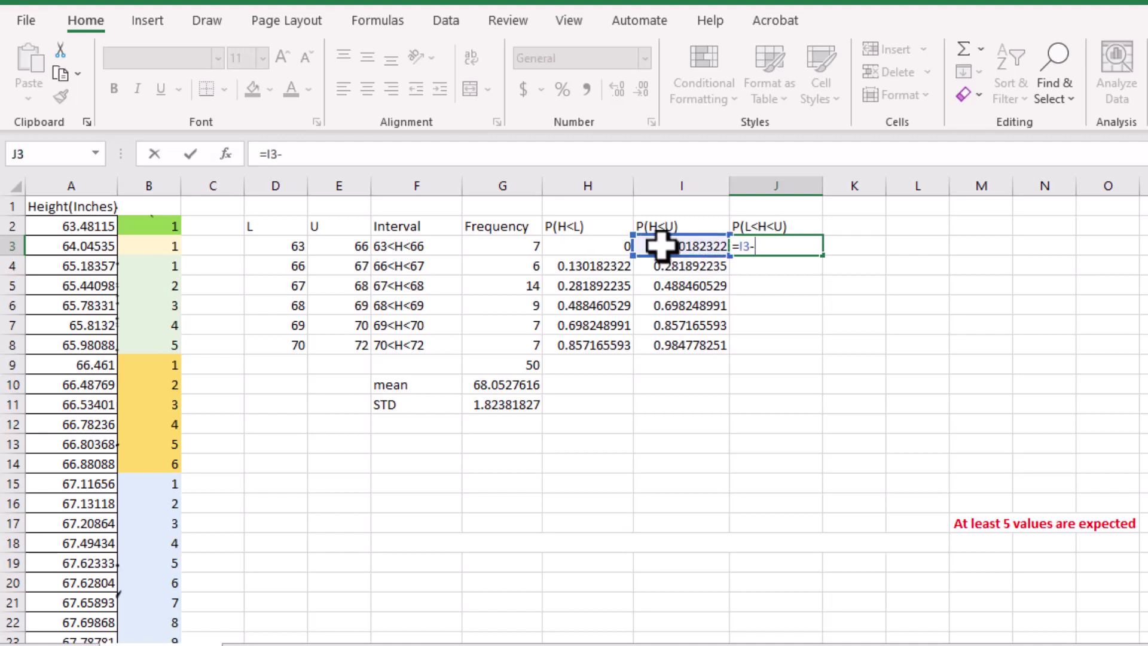
pyautogui.click(588, 250)
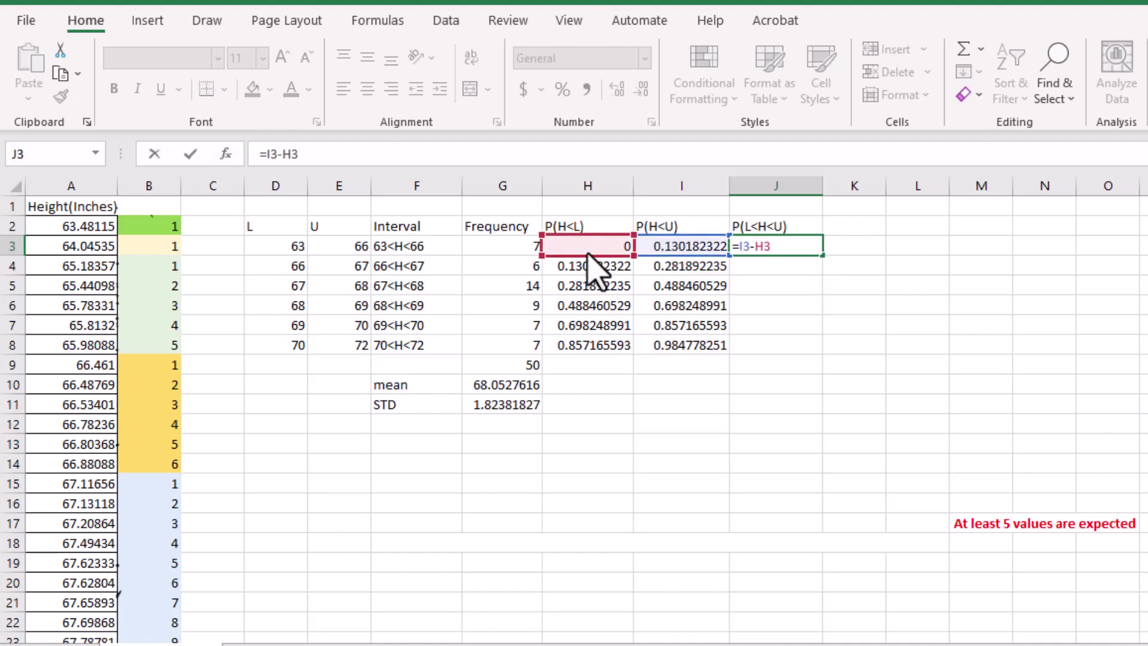
pyautogui.press('Return')
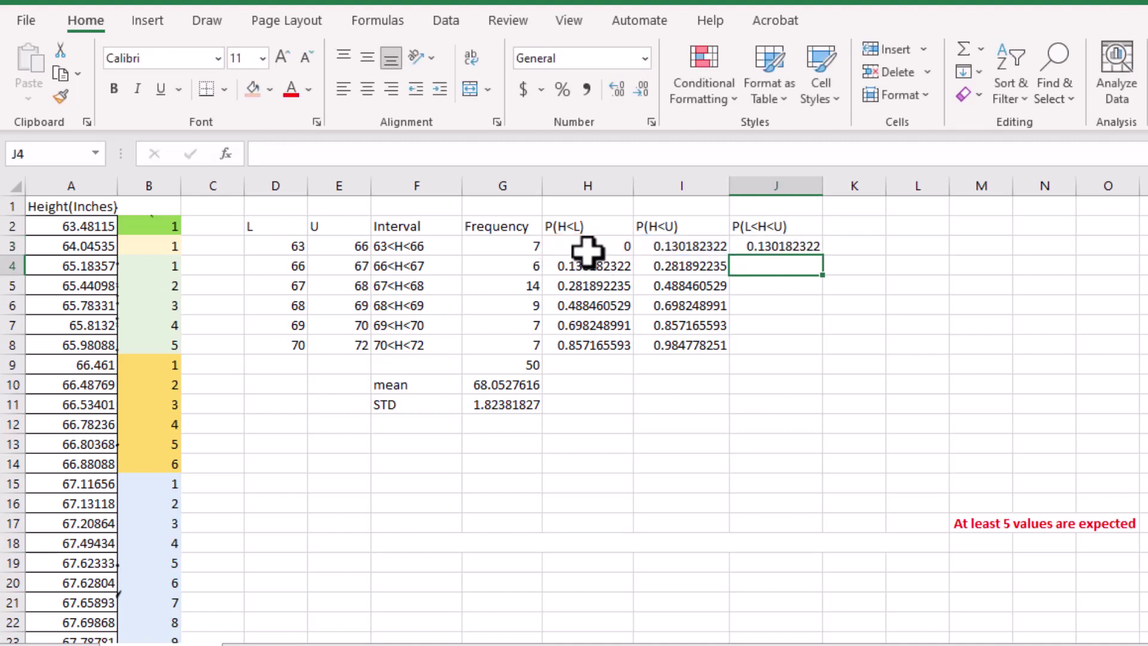
# Fill the P(L<H<U) formula from J3 down to J8 and enter the column heading Expected value in K2
pyautogui.click(733, 253)
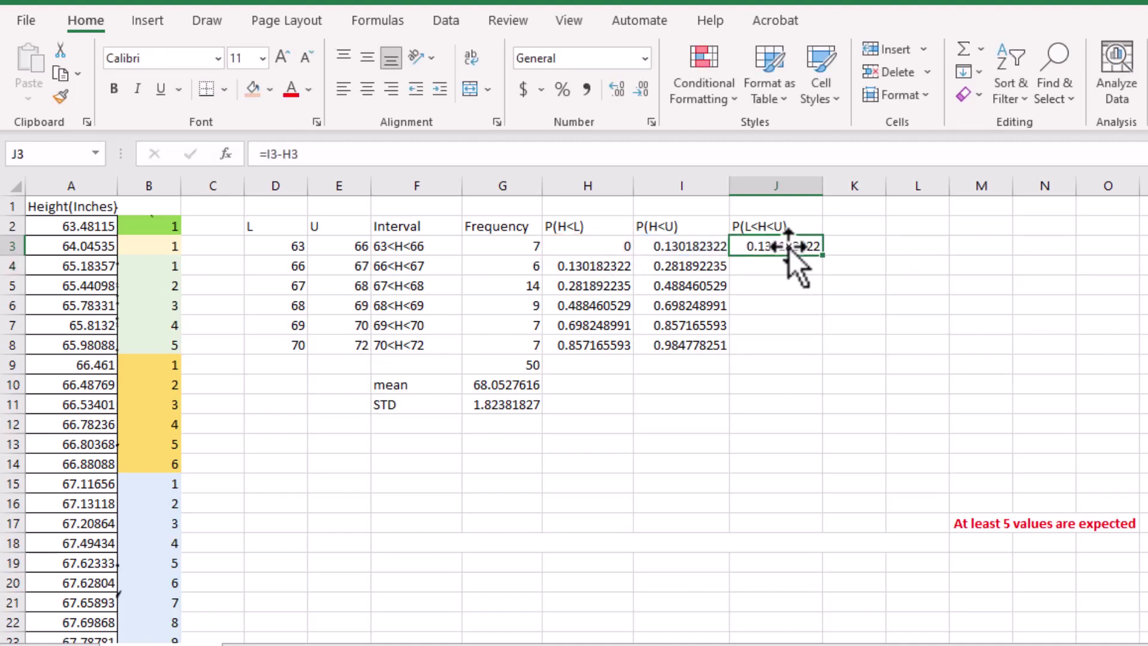
pyautogui.moveTo(823, 268); pyautogui.dragTo(816, 351)
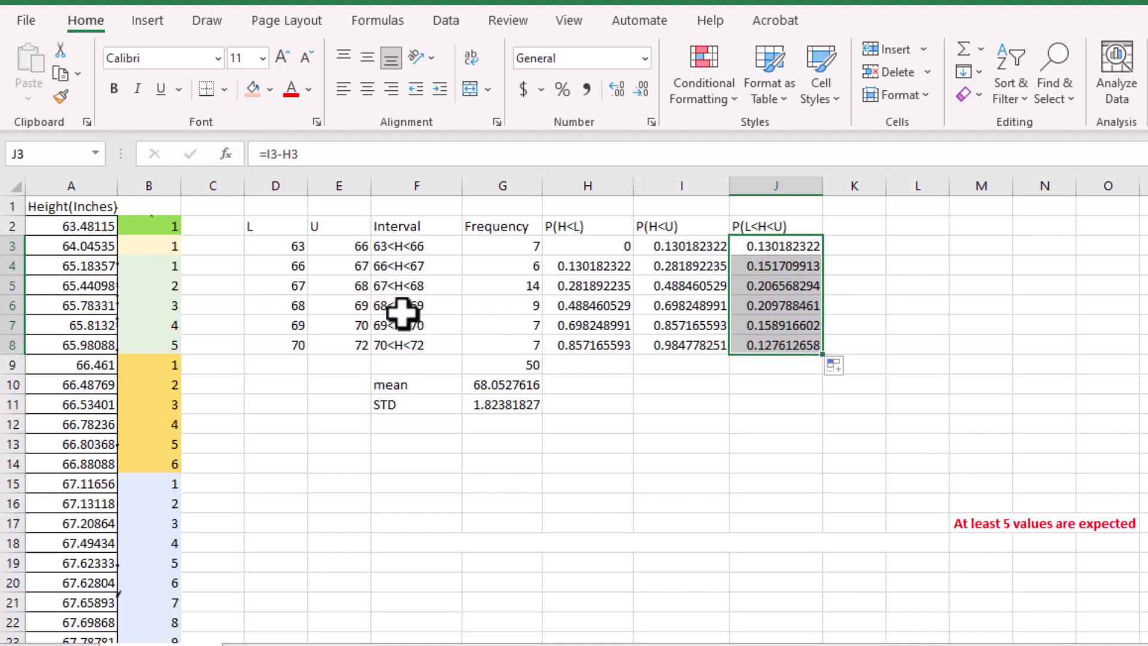
pyautogui.click(868, 233)
pyautogui.doubleClick(865, 226)
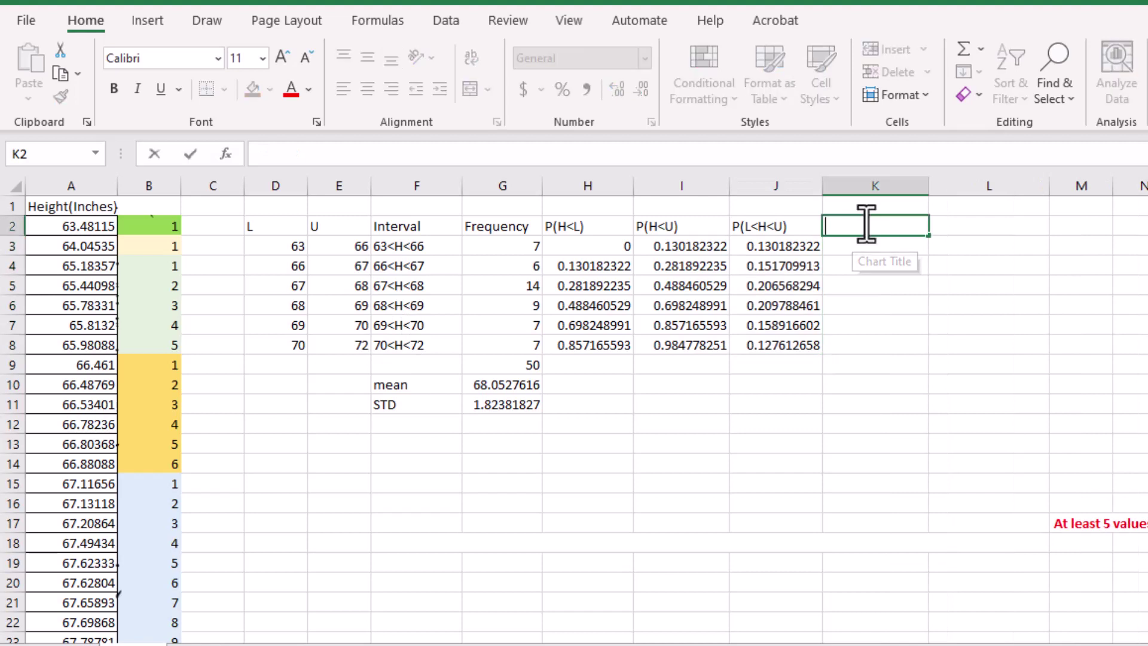
pyautogui.write('Expected value')
pyautogui.press('Return')
pyautogui.press('Left')
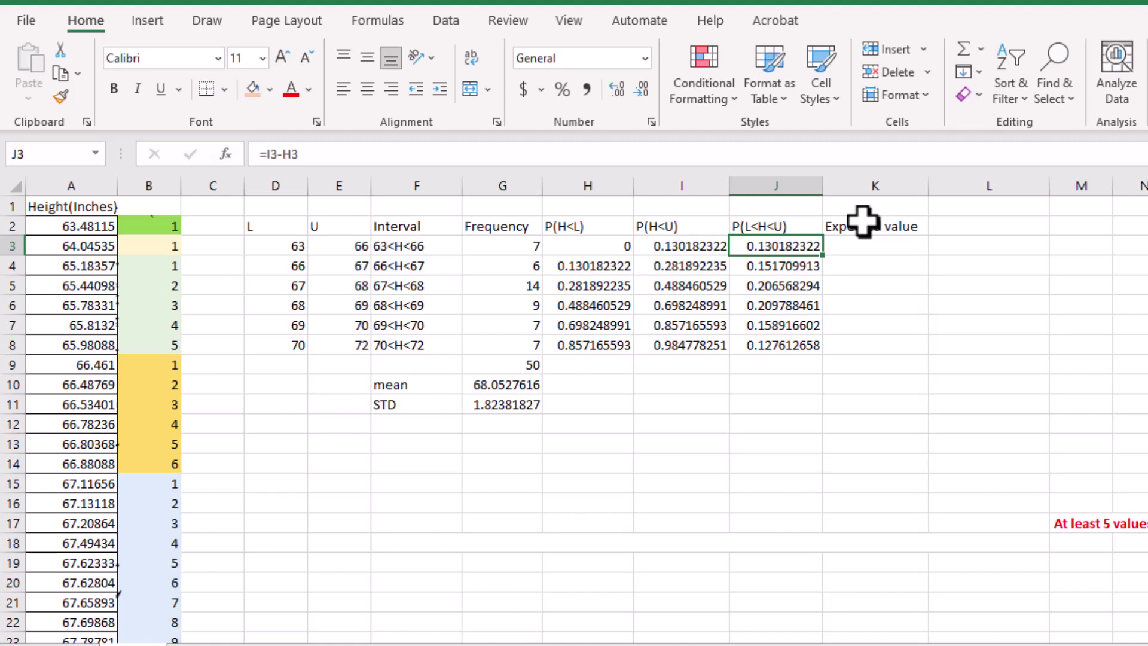
# Calculate the expected value for the 63<H<66 interval in K3 with =J3*50 and fill the formula down to K8
pyautogui.click(862, 245)
pyautogui.write('=')
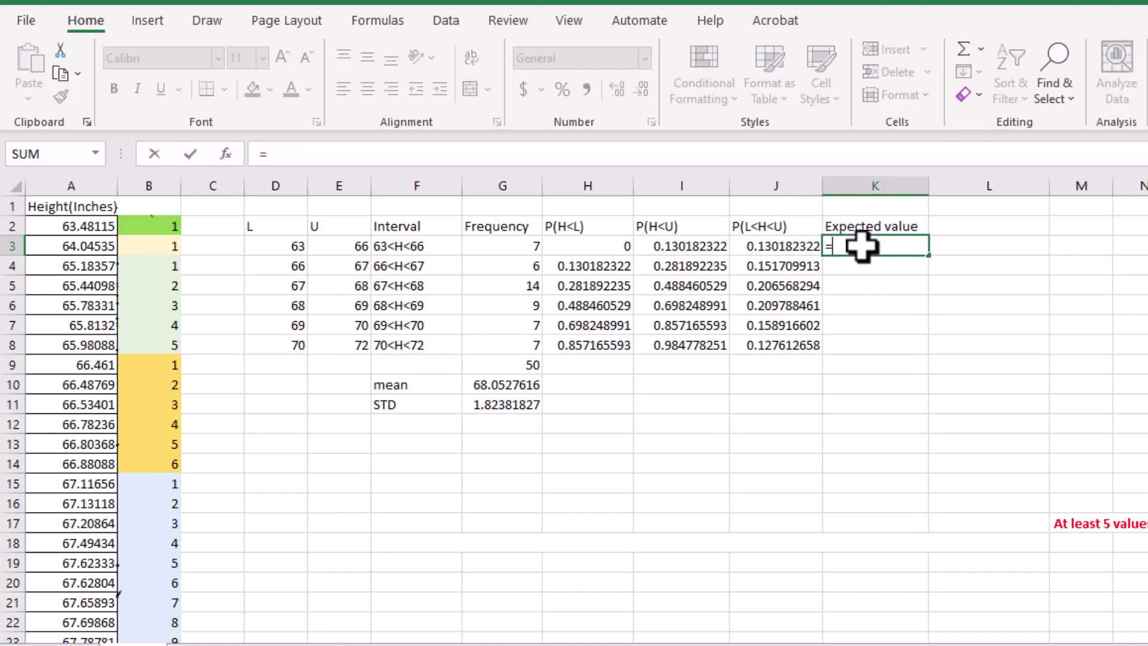
pyautogui.click(784, 246)
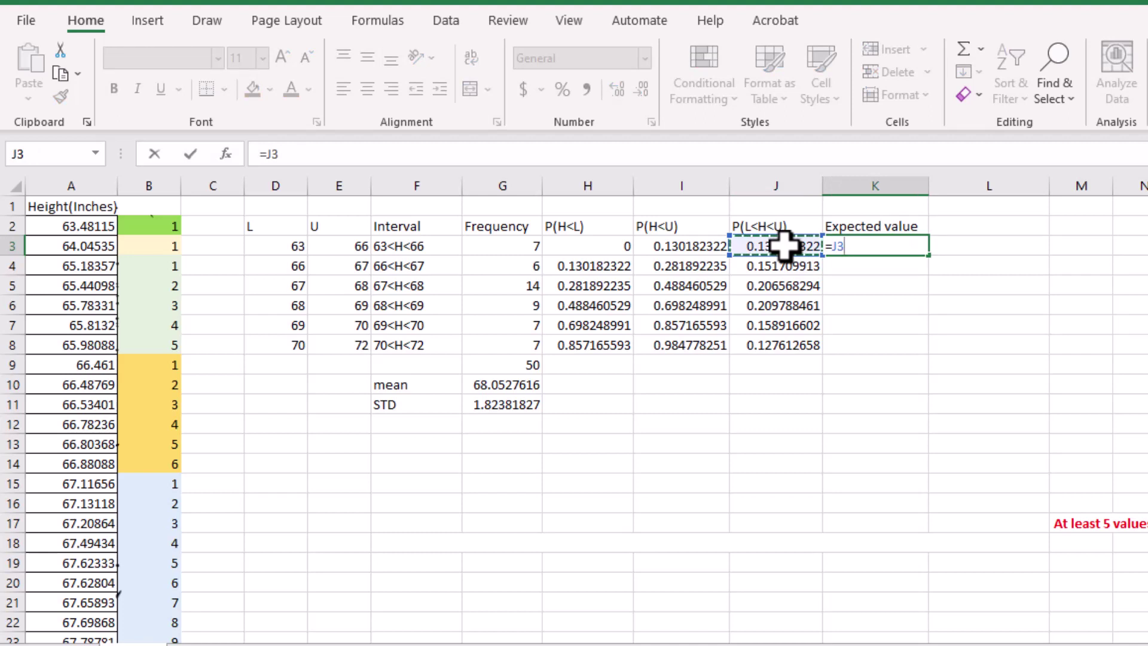
pyautogui.write('*50')
pyautogui.press('Return')
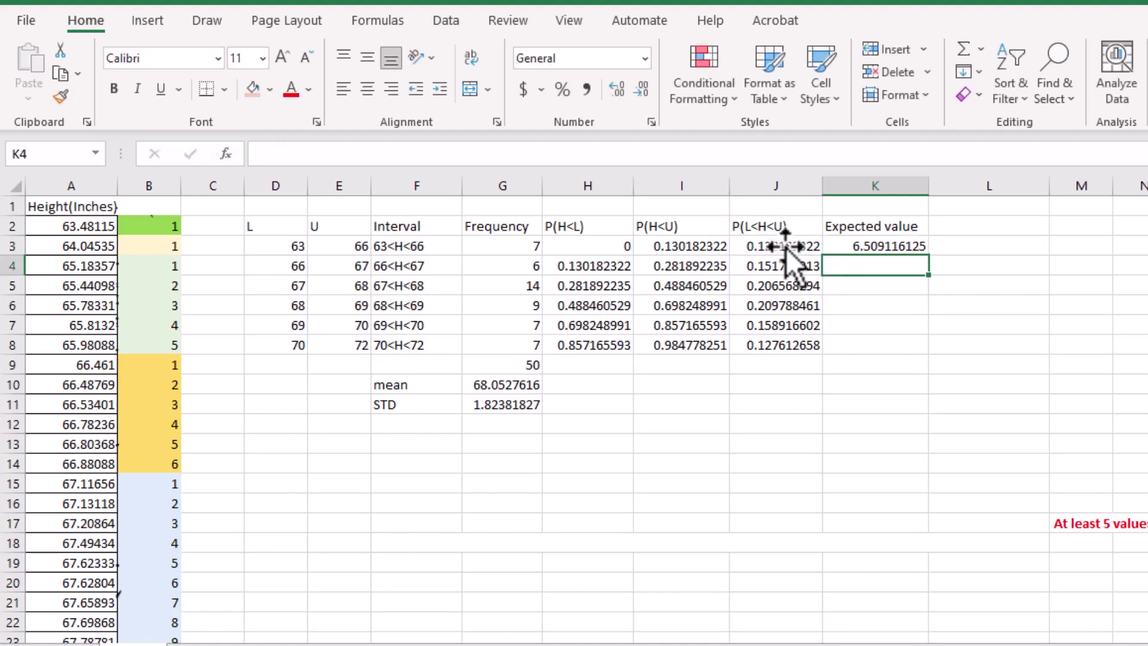
pyautogui.click(867, 246)
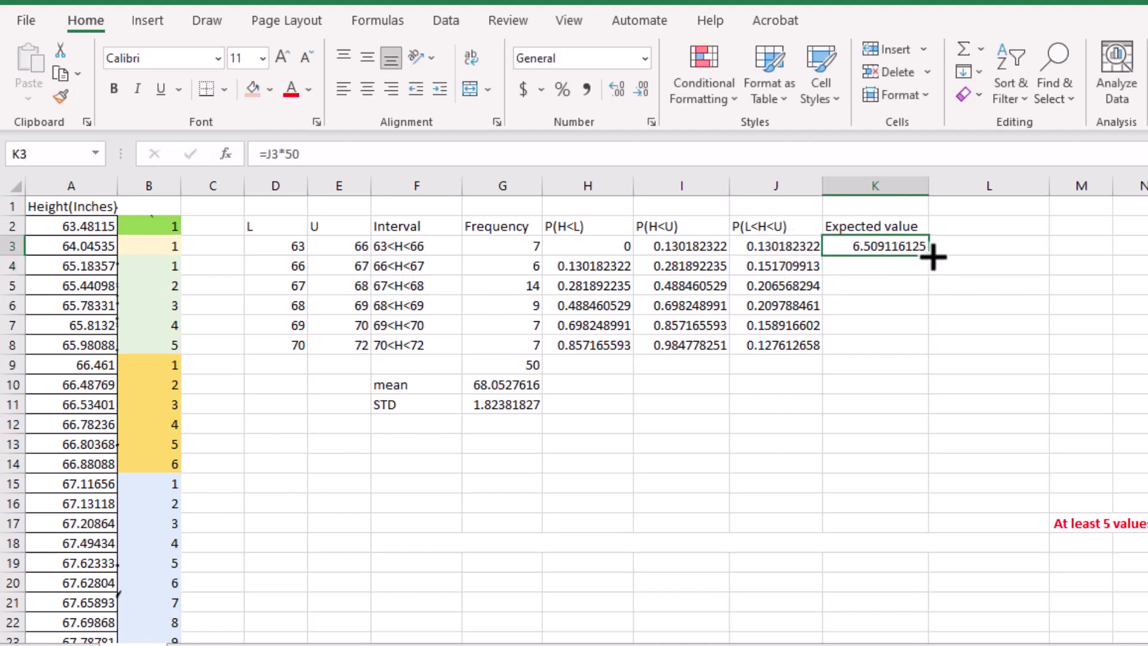
pyautogui.moveTo(933, 257); pyautogui.dragTo(917, 351)
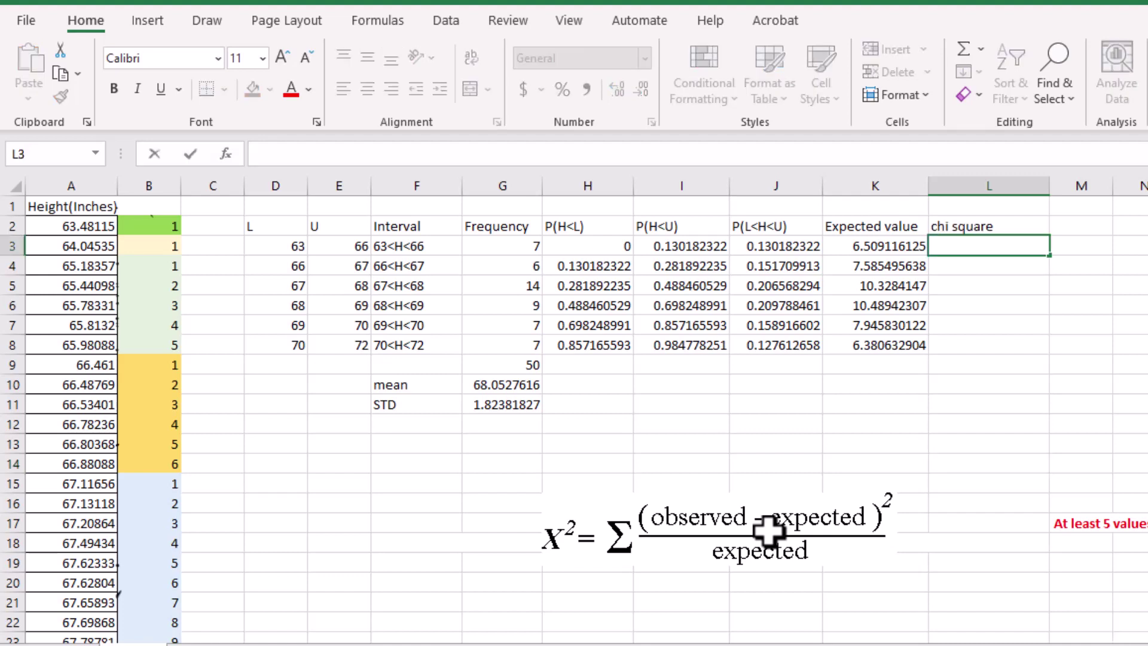
# Calculate the chi square term for the 63<H<66 interval in L3 with =(G3-K3)^2/K3 and fill the formula down to L8
pyautogui.write('=')
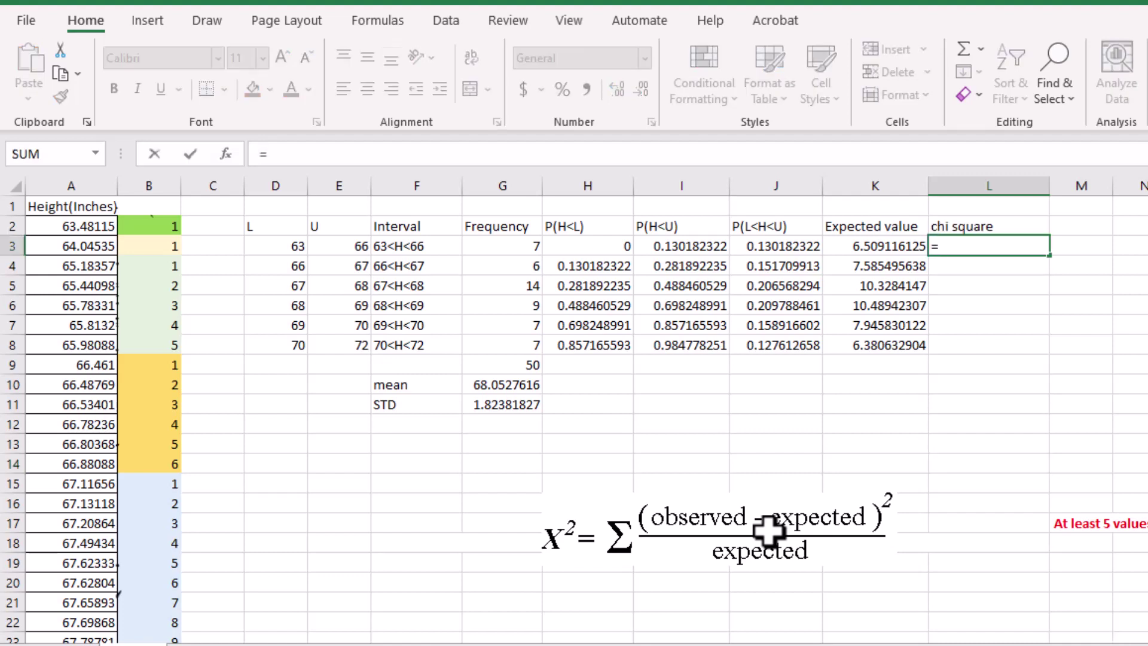
pyautogui.write('(')
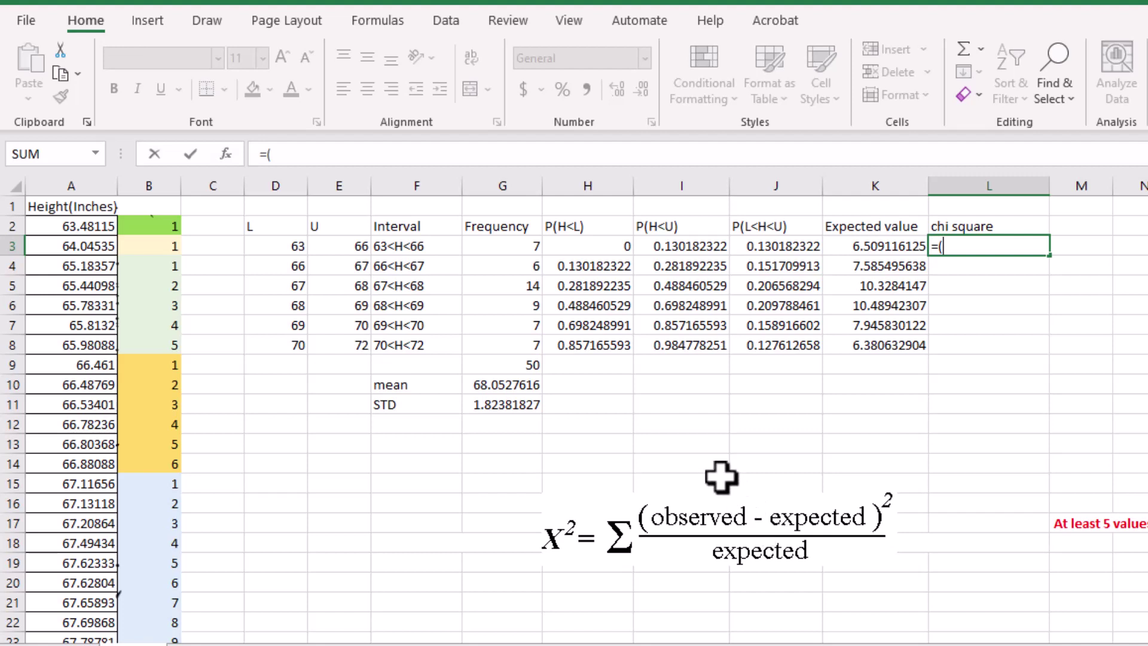
pyautogui.click(518, 246)
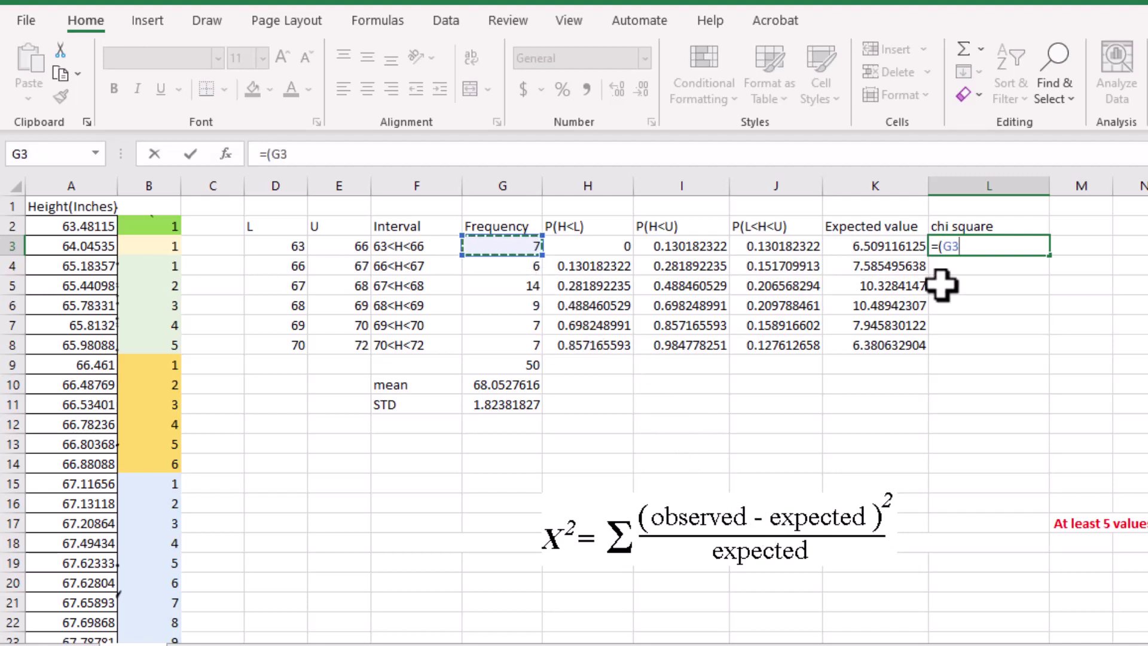
pyautogui.write('-')
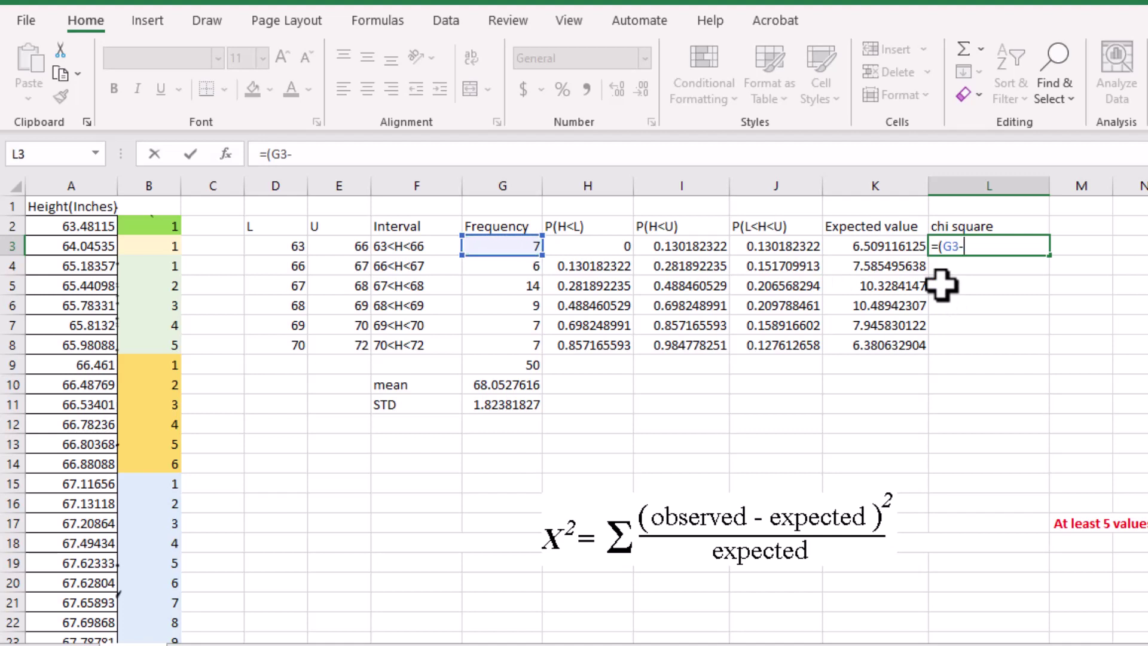
pyautogui.click(874, 246)
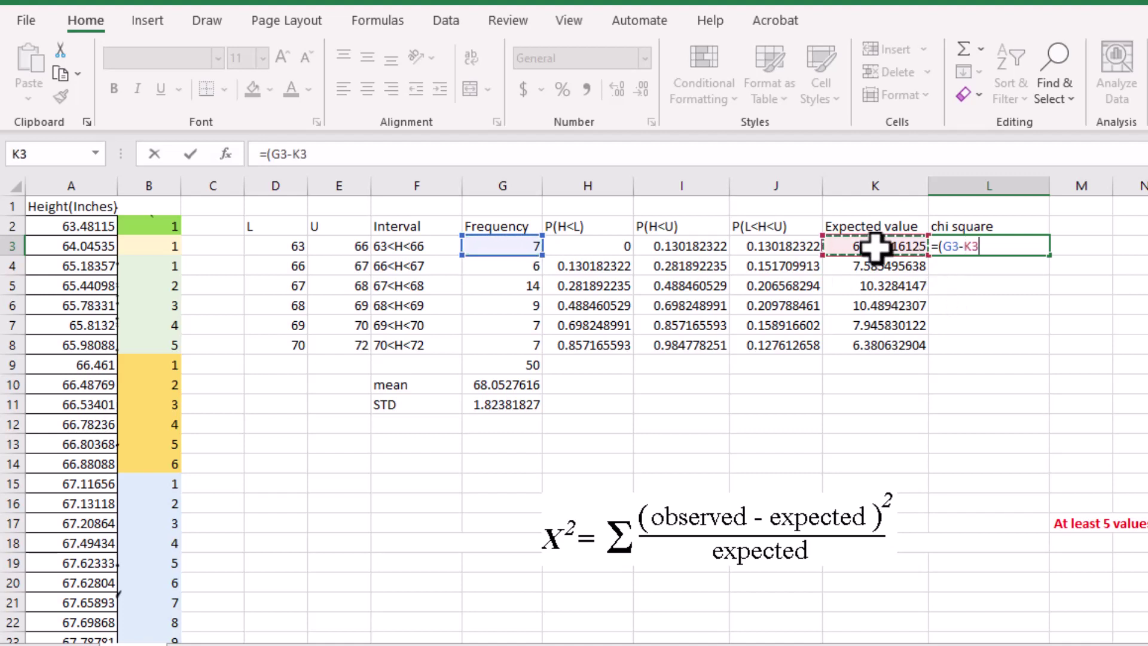
pyautogui.write(')^')
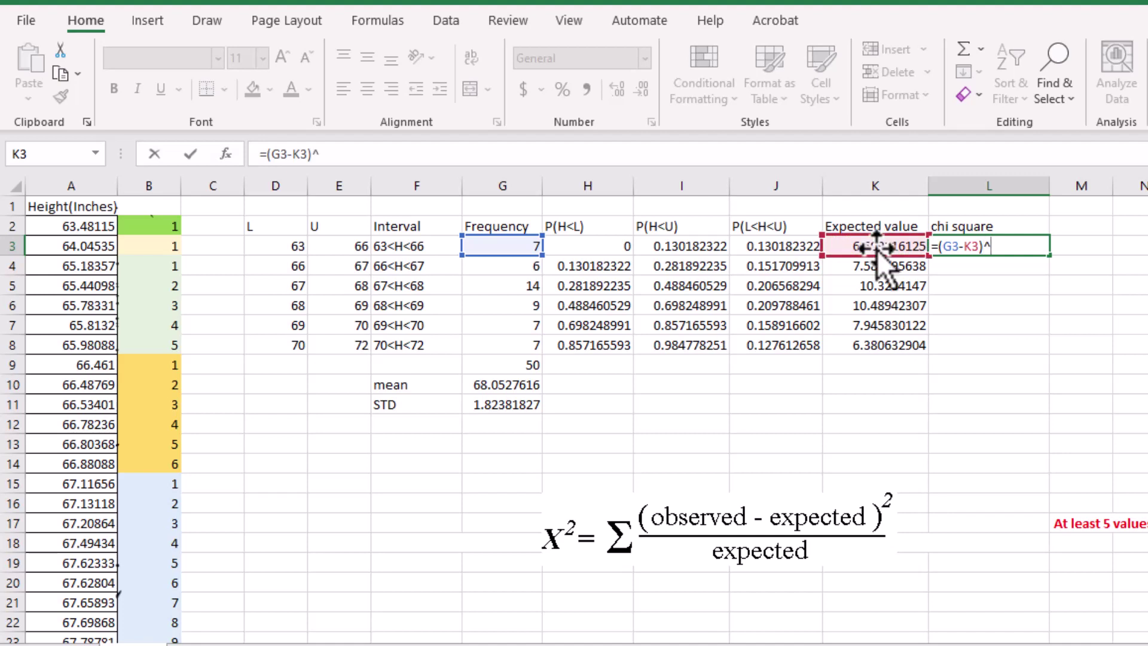
pyautogui.write('2/')
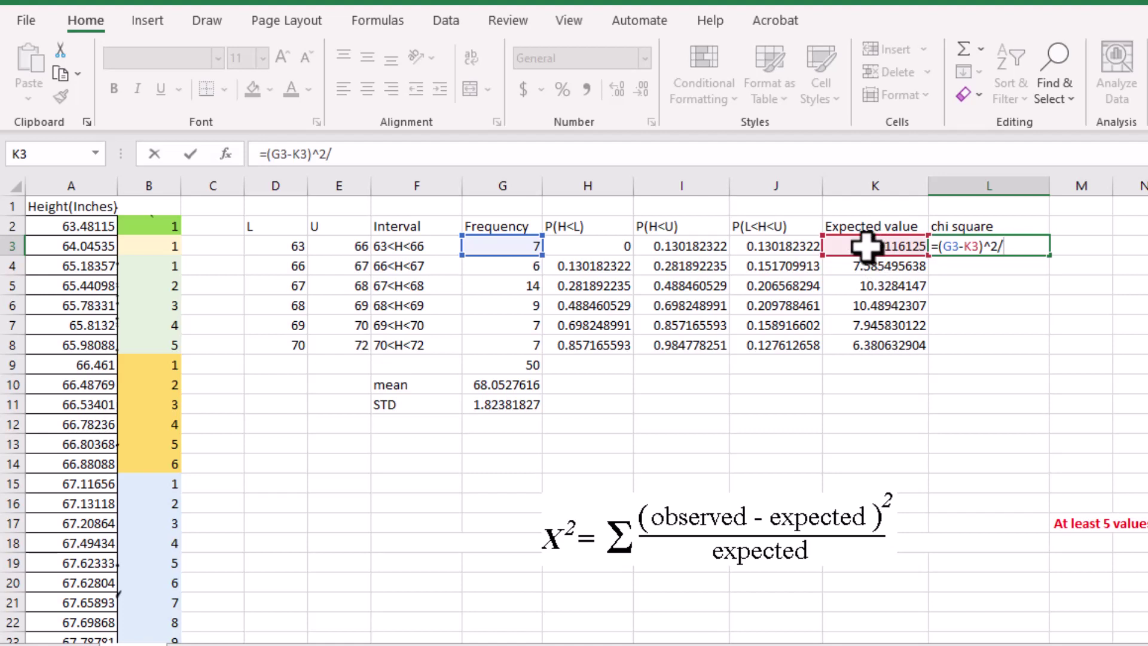
pyautogui.click(865, 245)
pyautogui.press('Return')
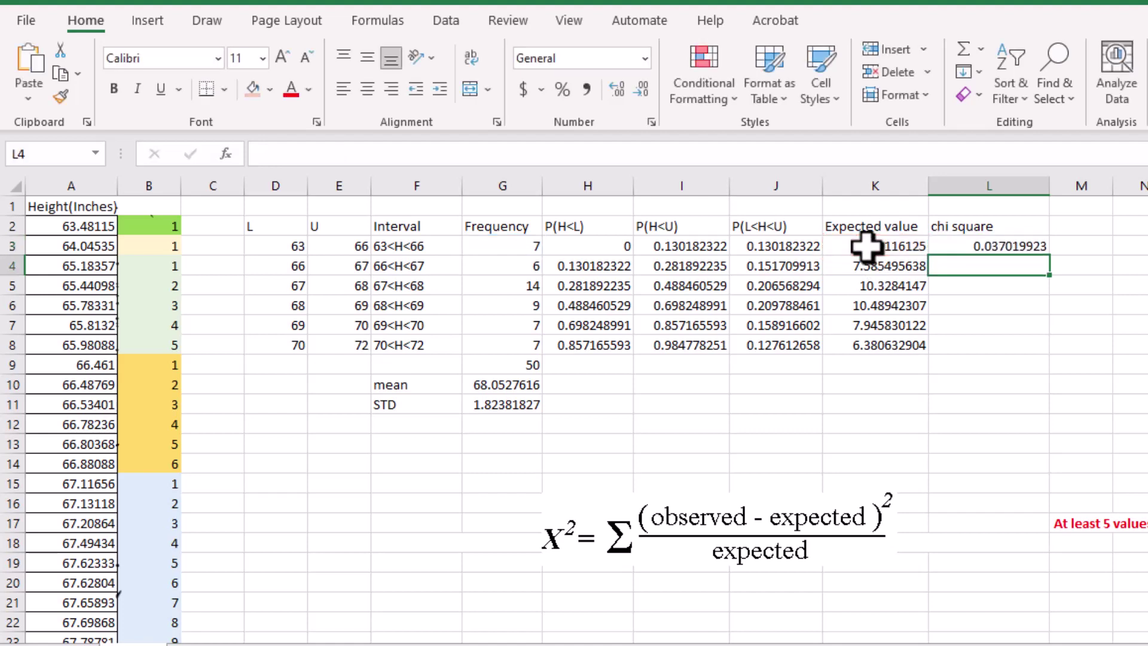
pyautogui.click(969, 246)
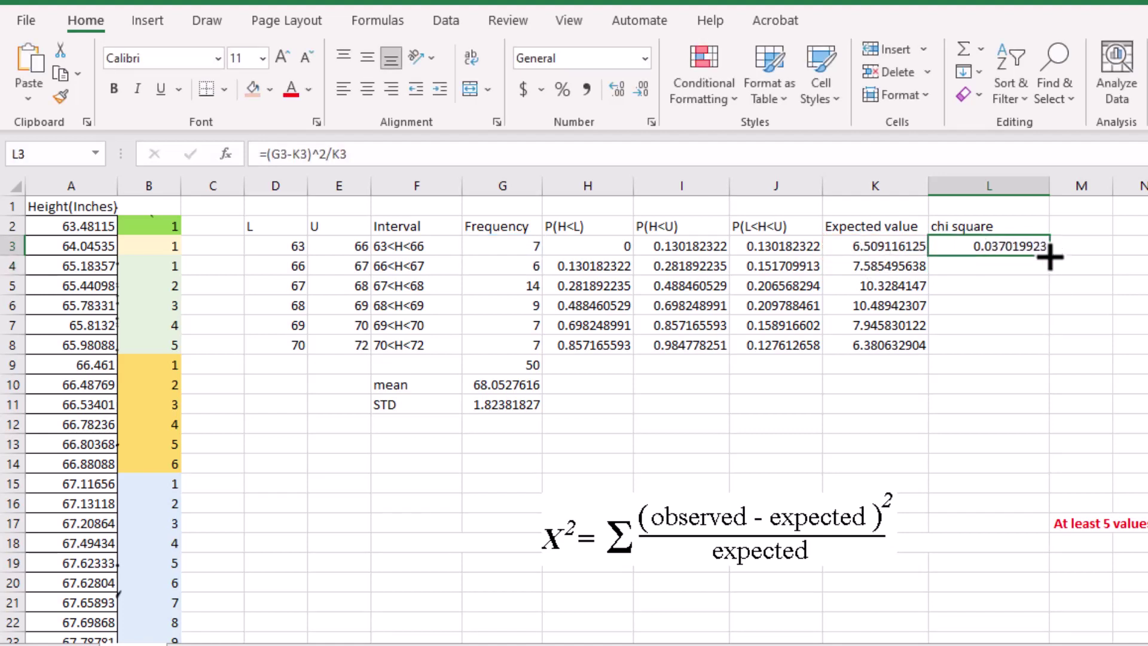
pyautogui.moveTo(1050, 256); pyautogui.dragTo(1043, 355)
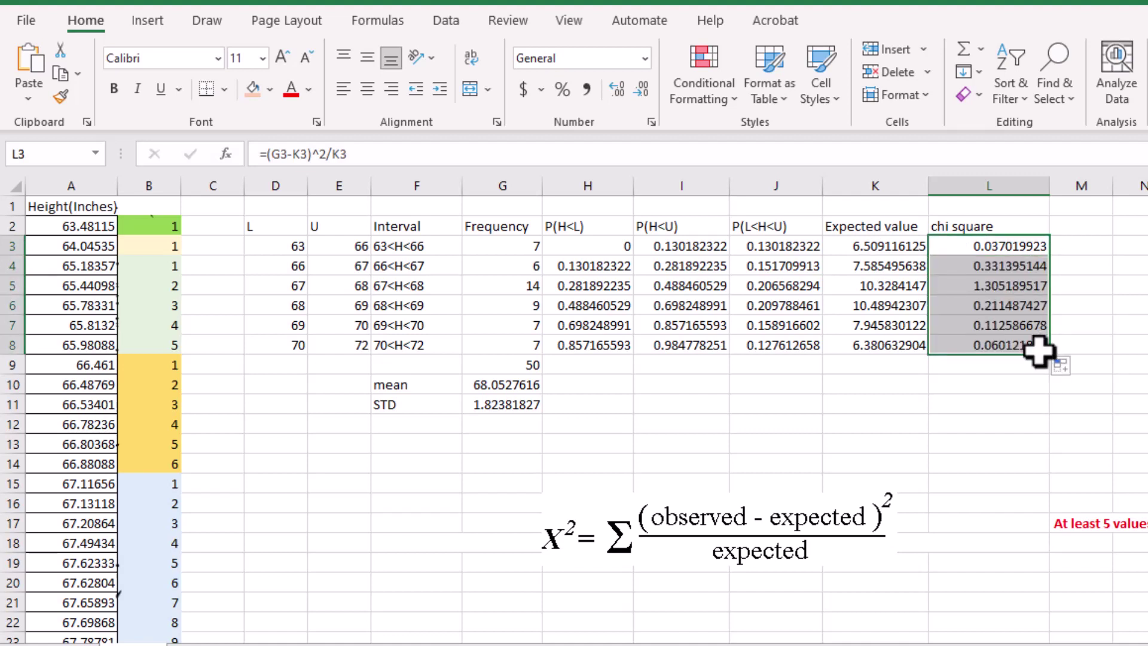
# Total the chi square terms in cell L9 with =SUM(L3:L8)
pyautogui.click(966, 365)
pyautogui.write('=')
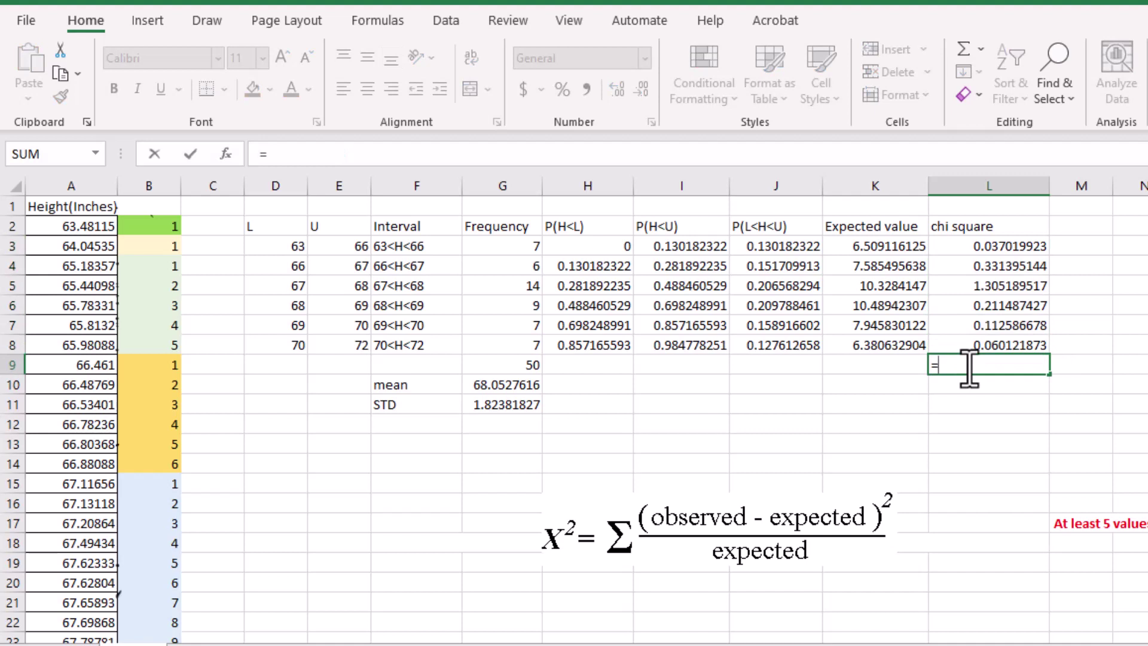
pyautogui.write('su')
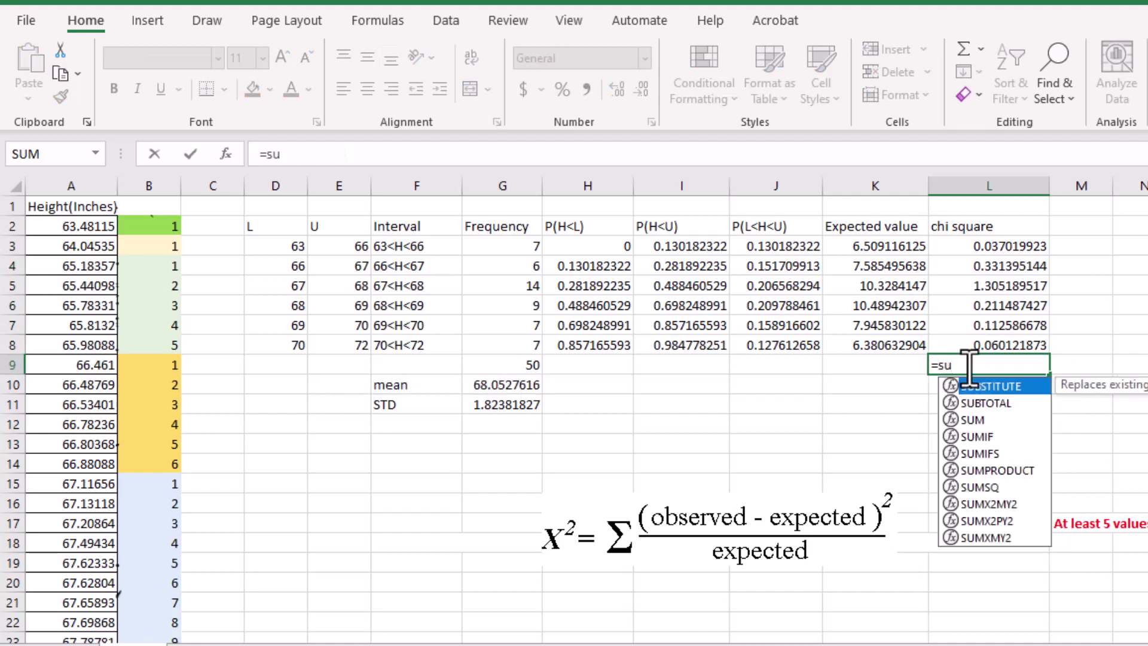
pyautogui.write('m')
pyautogui.doubleClick(974, 388)
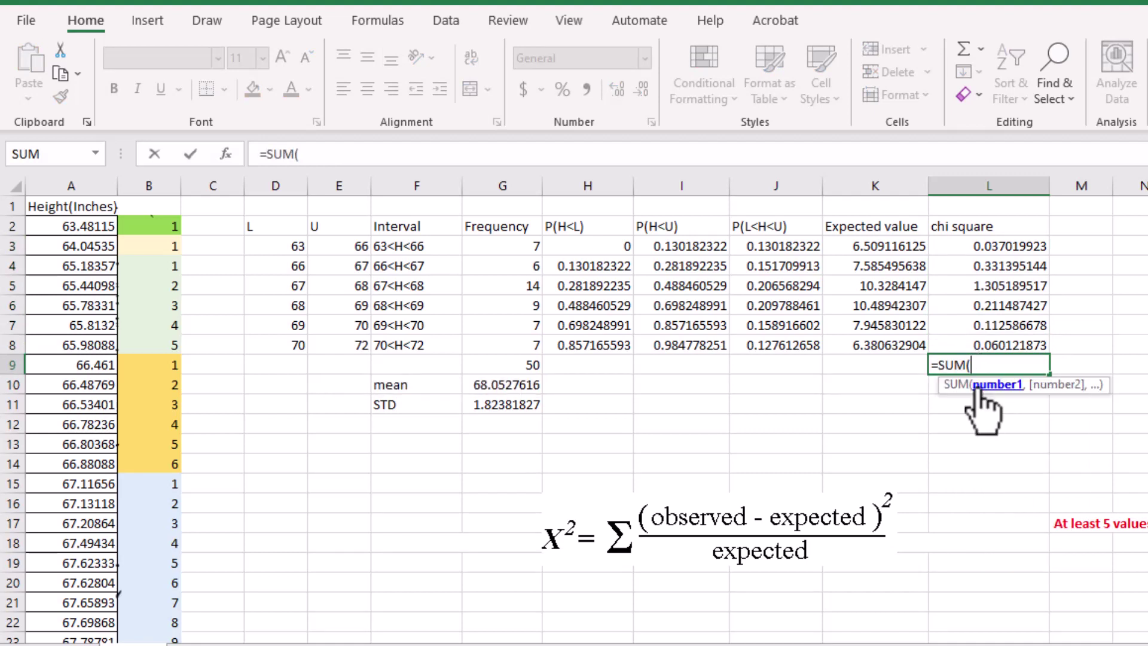
pyautogui.moveTo(1009, 246); pyautogui.dragTo(1018, 336)
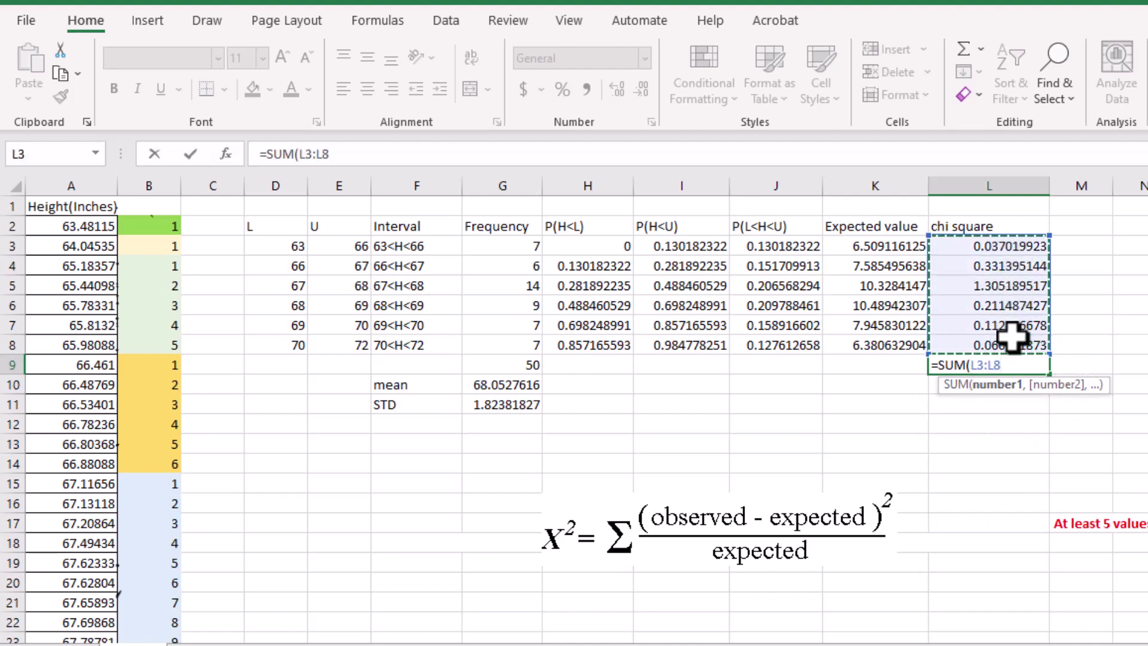
pyautogui.write(')')
pyautogui.press('Return')
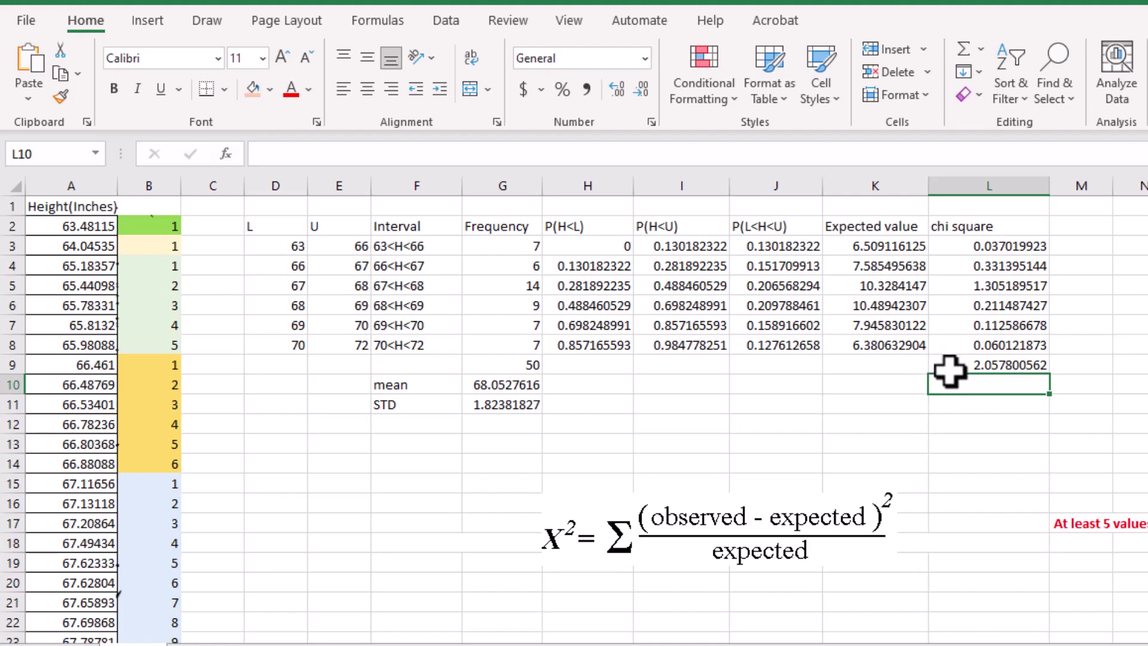
# Replace the chi square column heading in L2 with (O-E)^2/E
pyautogui.doubleClick(989, 221)
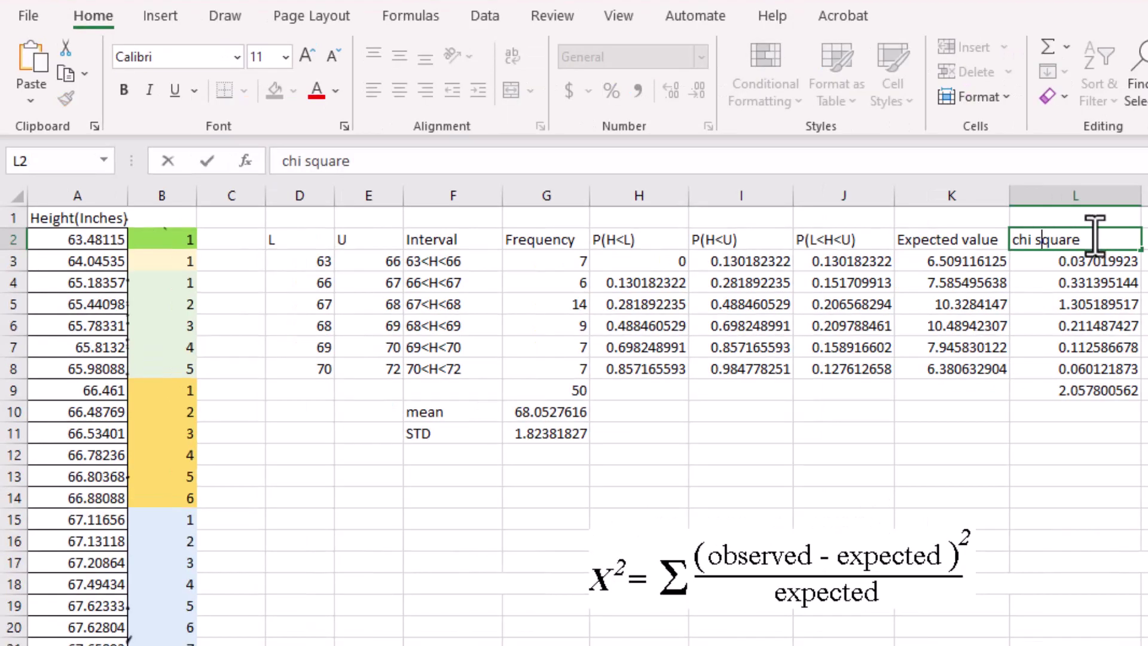
pyautogui.moveTo(1093, 239); pyautogui.dragTo(1006, 242)
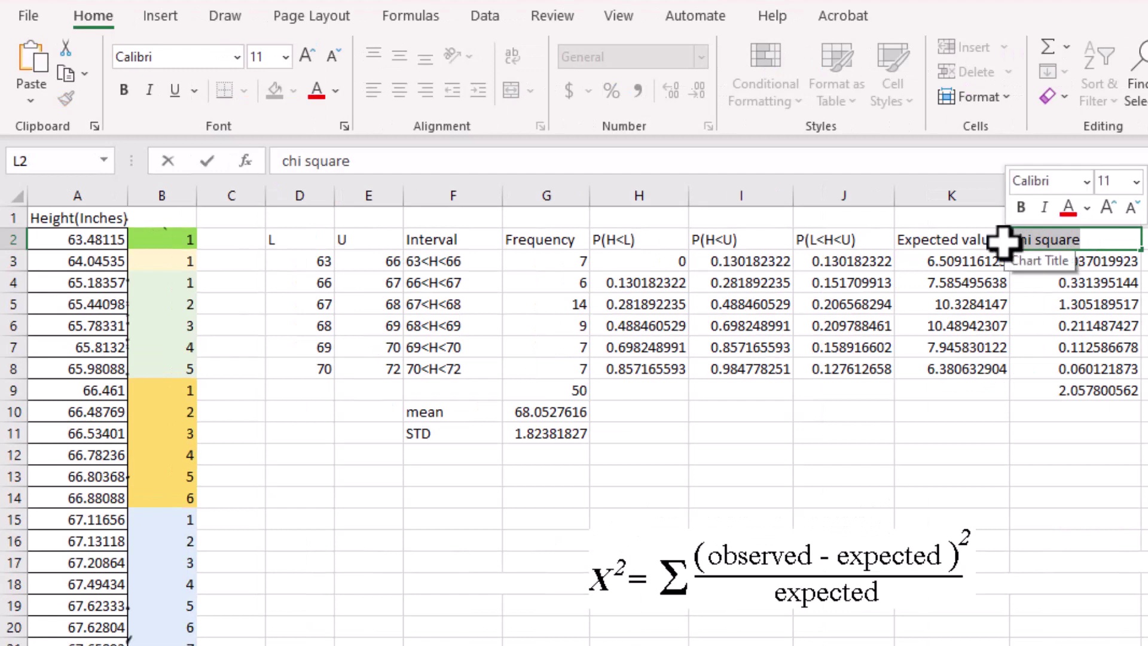
pyautogui.press('Delete')
pyautogui.write('(O-E)')
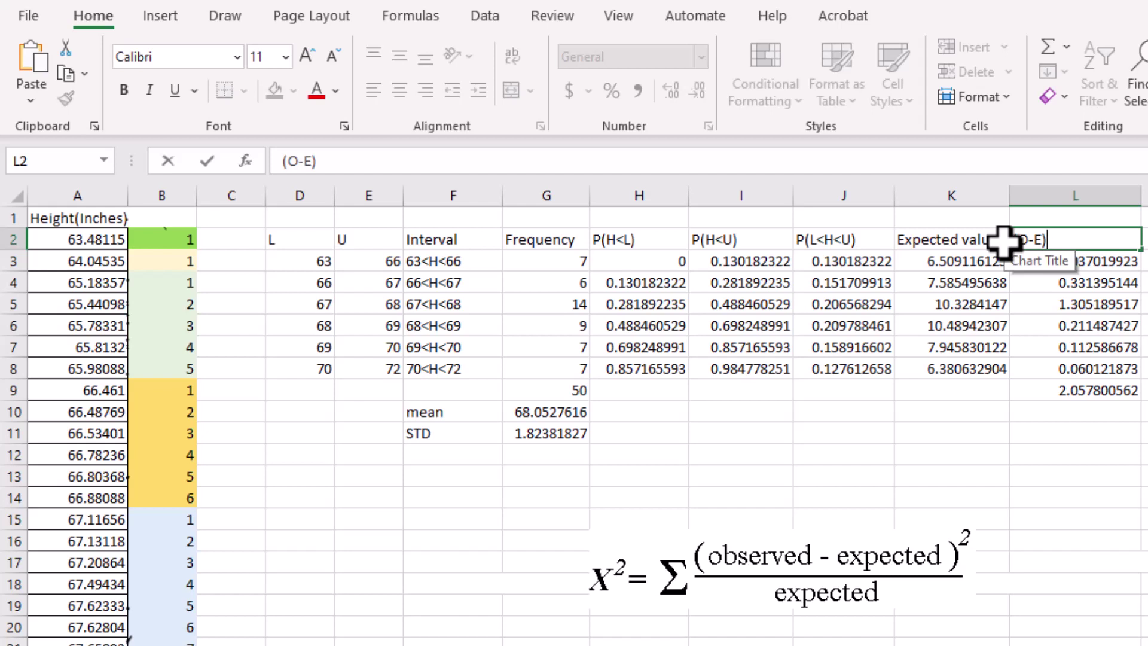
pyautogui.write('^2/E')
# Apply all borders to the table from Interval to (O-E)^2/E in F2:L9 and copy it for the Word document
pyautogui.click(470, 242)
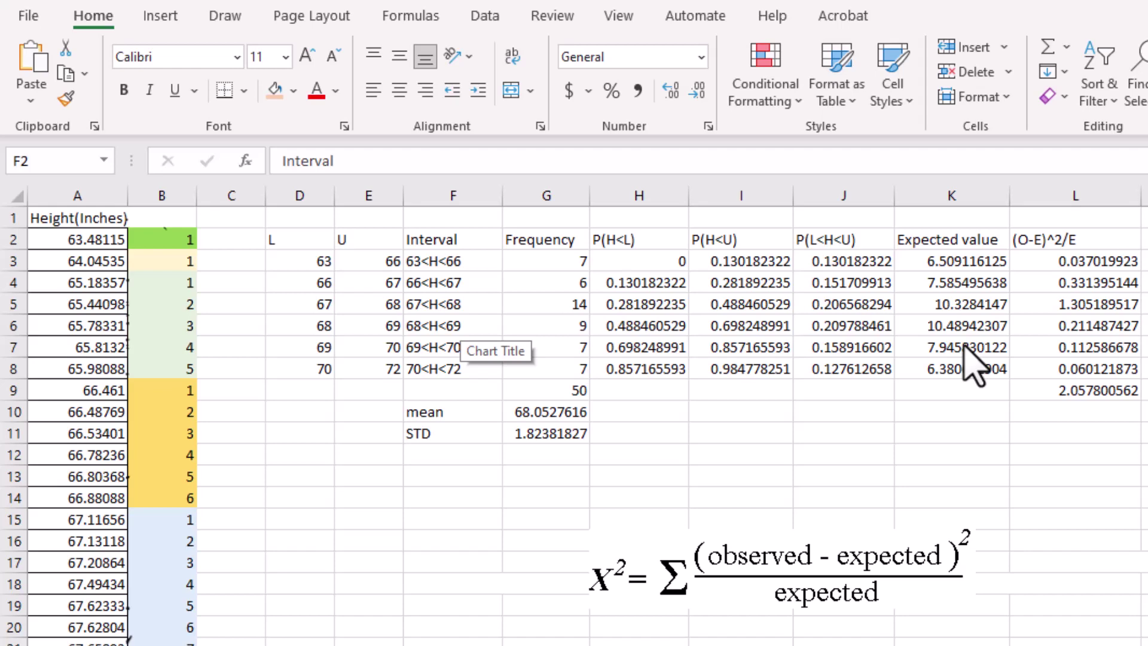
pyautogui.hotkey('ctrl', 'shift', 'Right')
pyautogui.hotkey('ctrl', 'shift', 'Down')
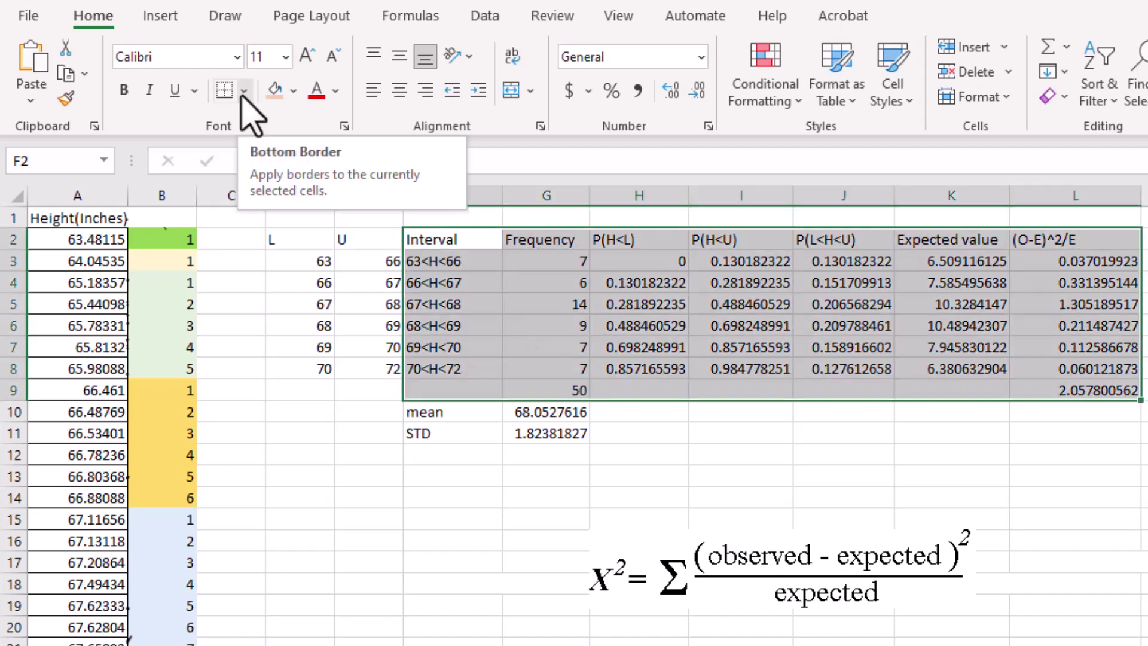
pyautogui.click(244, 90)
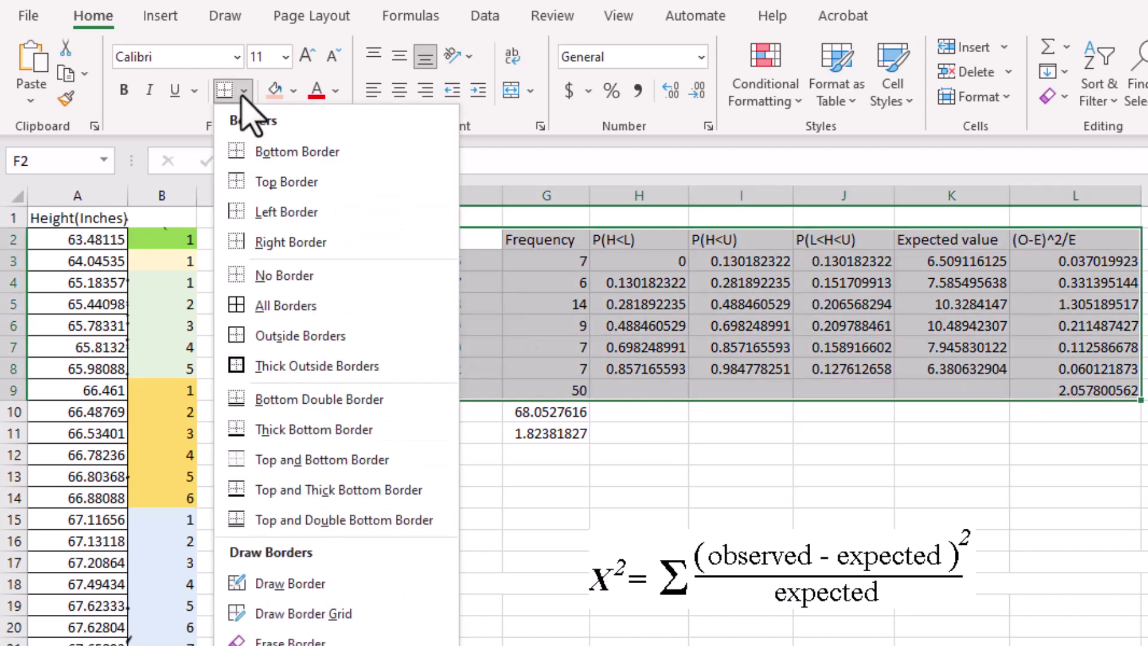
pyautogui.click(286, 306)
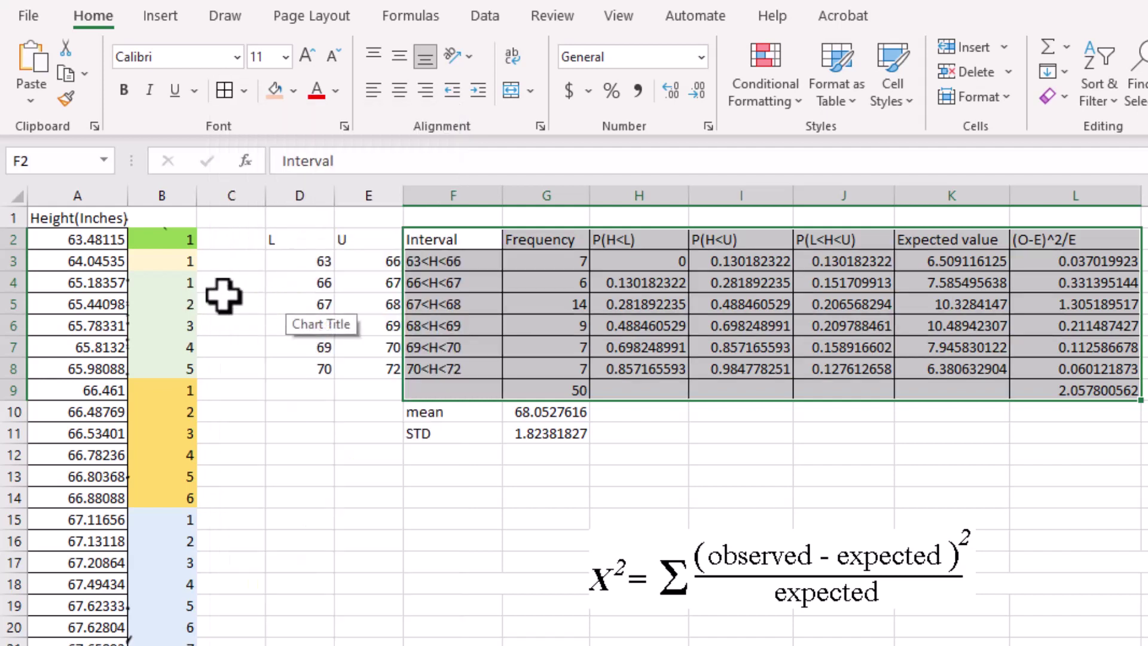
pyautogui.rightClick(461, 264)
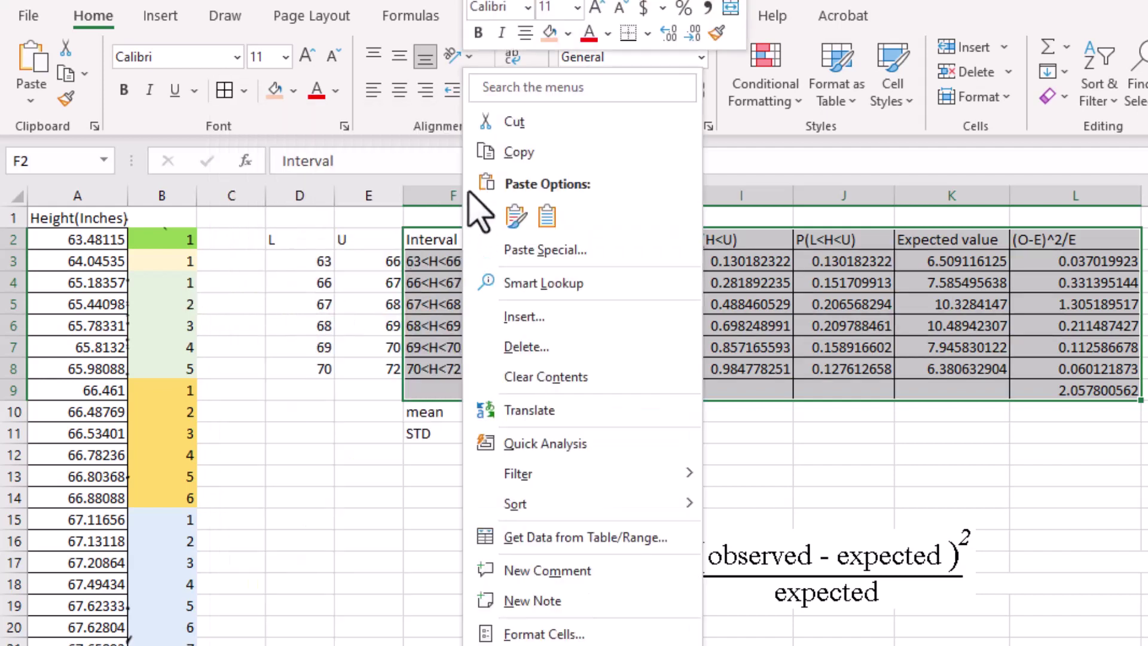
pyautogui.click(520, 151)
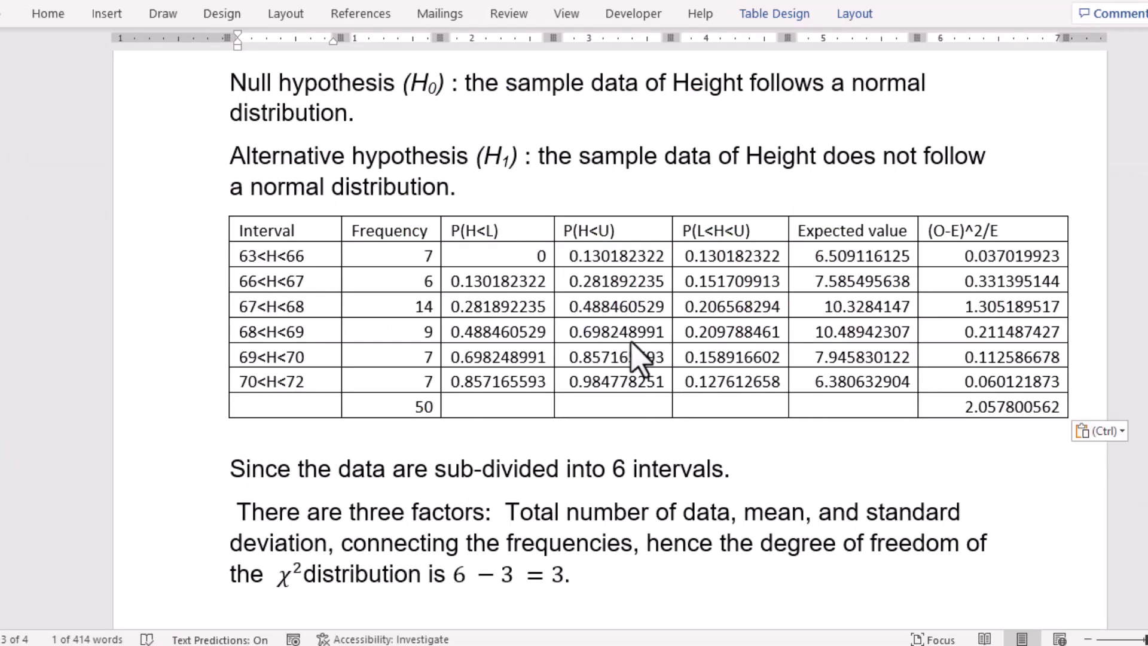
# In the Word document, select the 63<H<66 entry in the table's Interval column and display the insertion commands
pyautogui.tripleClick(285, 259)
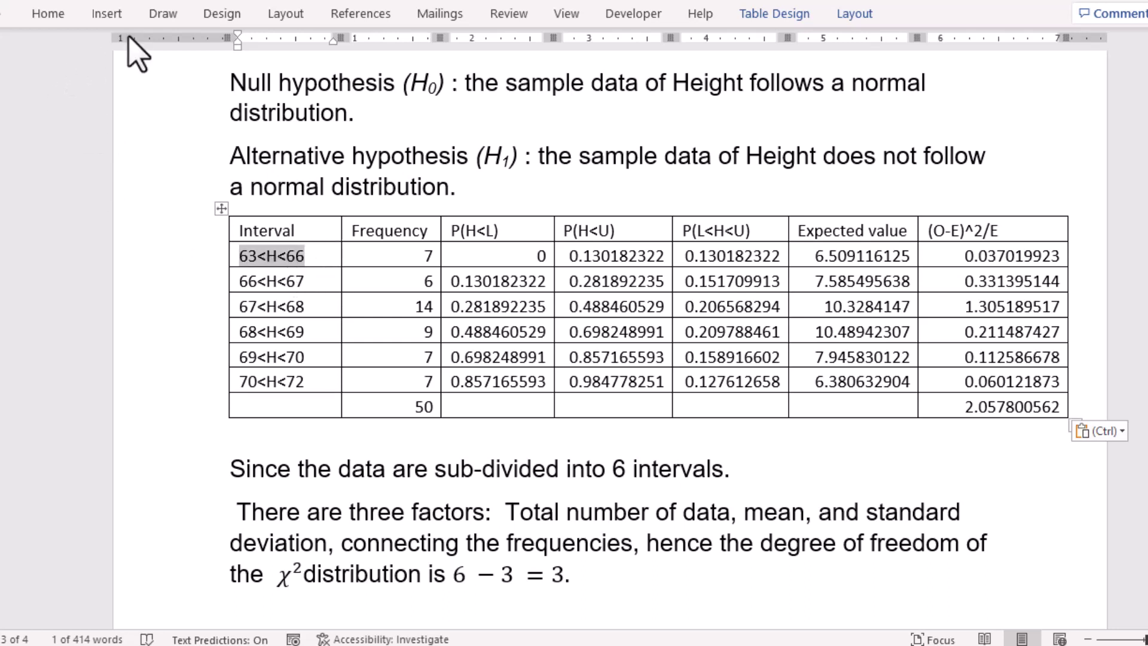
pyautogui.click(108, 15)
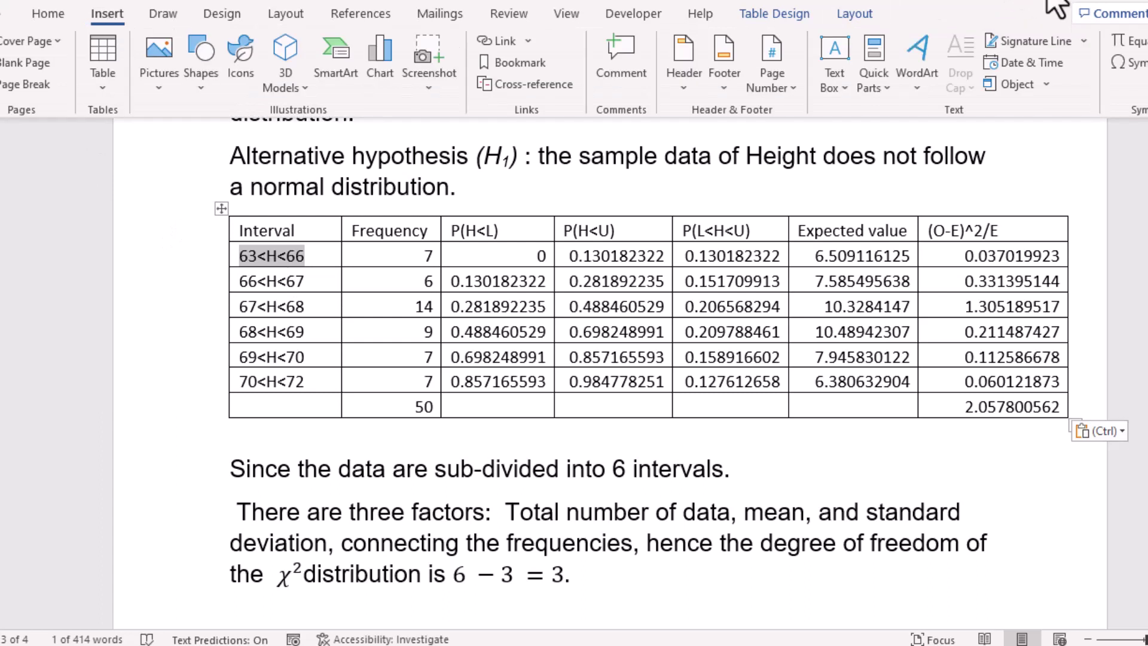